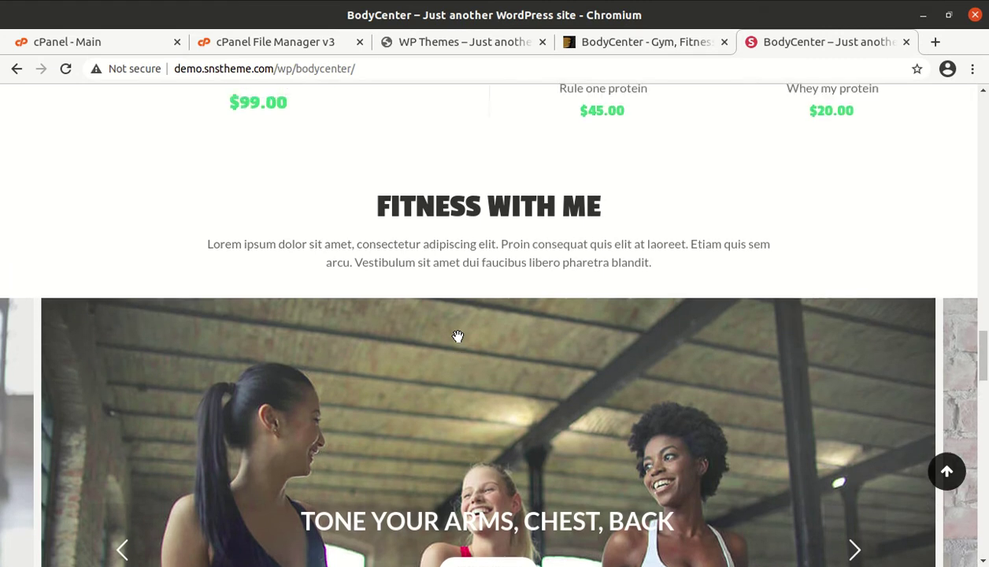
Step: Review the BodyCenter demo homepage from the Fitness With Me section back up to the header, including its product sections and banners
{"action": "scroll", "coordinate": [456, 334], "scroll_direction": "up", "scroll_amount": 1}
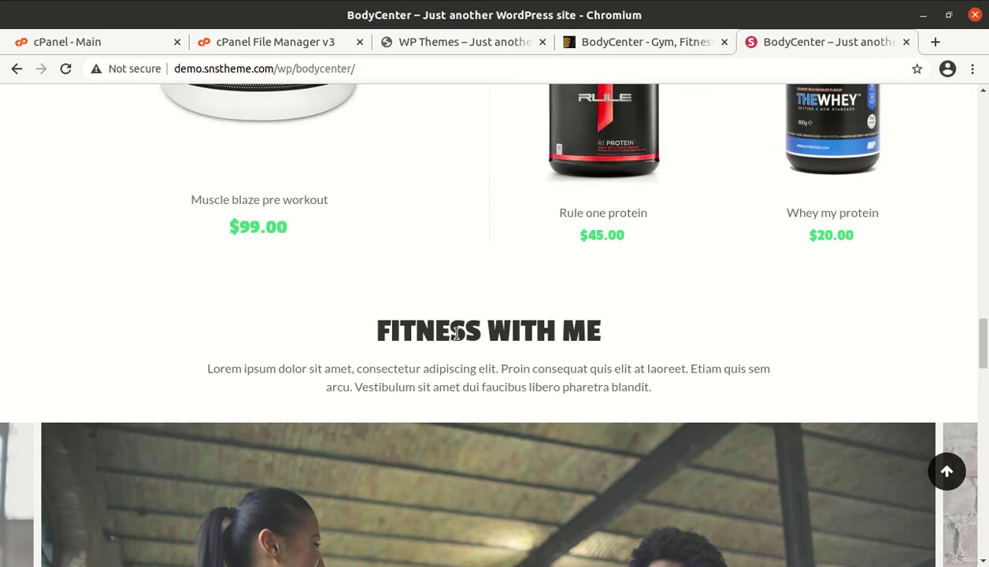
{"action": "scroll", "coordinate": [456, 334], "scroll_direction": "up", "scroll_amount": 3}
{"action": "scroll", "coordinate": [458, 339], "scroll_direction": "up", "scroll_amount": 3}
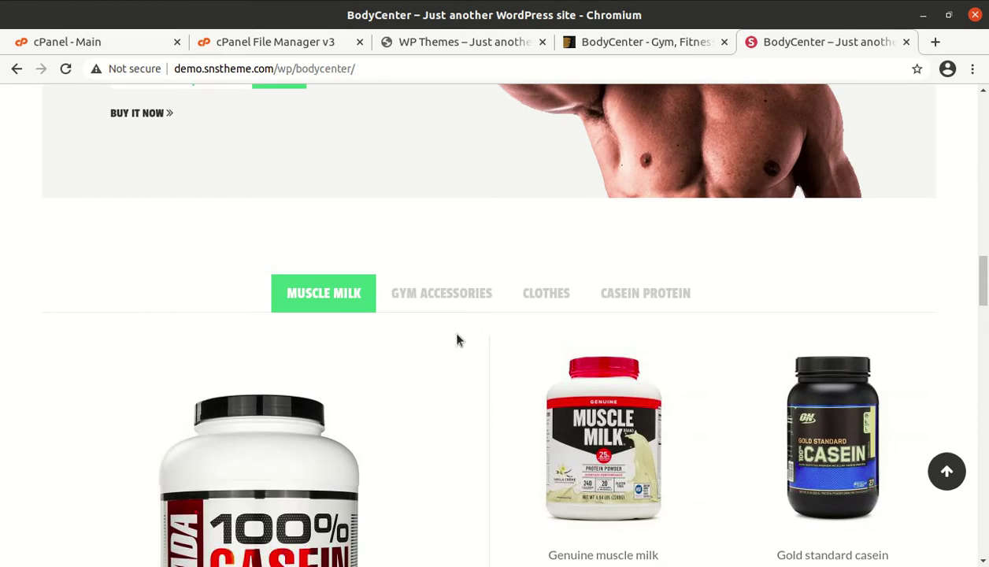
{"action": "scroll", "coordinate": [457, 339], "scroll_direction": "up", "scroll_amount": 3}
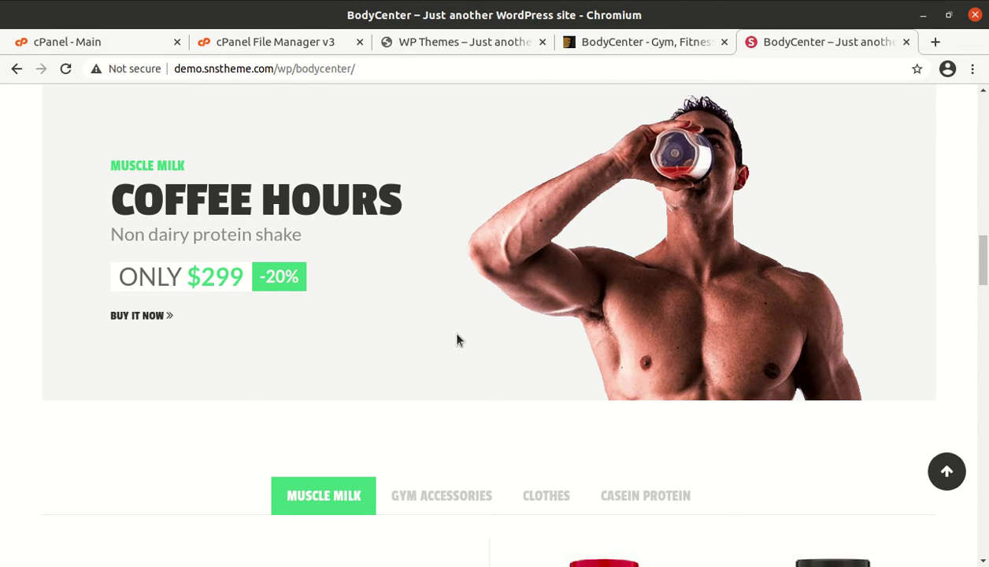
{"action": "scroll", "coordinate": [458, 340], "scroll_direction": "up", "scroll_amount": 2}
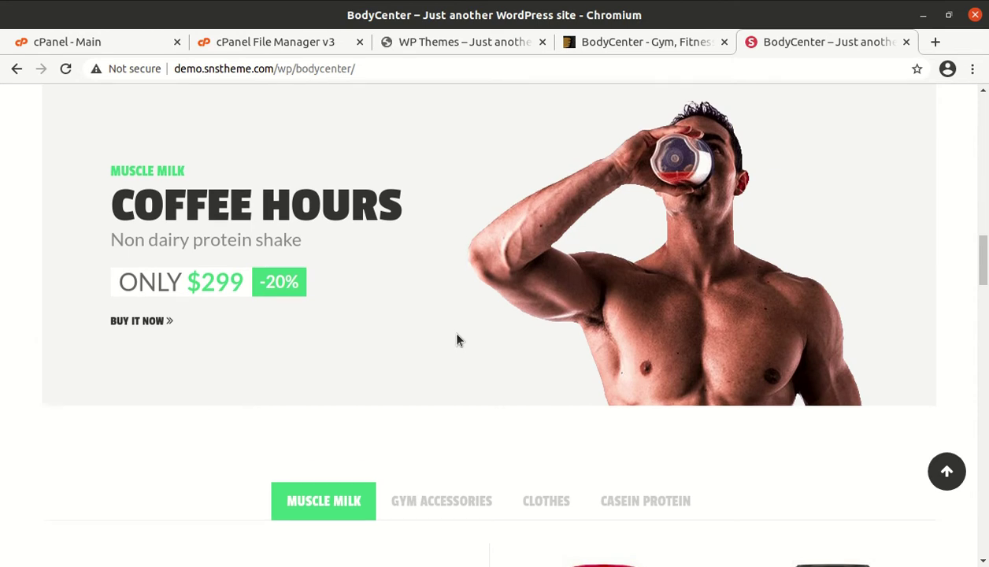
{"action": "scroll", "coordinate": [452, 346], "scroll_direction": "up", "scroll_amount": 3}
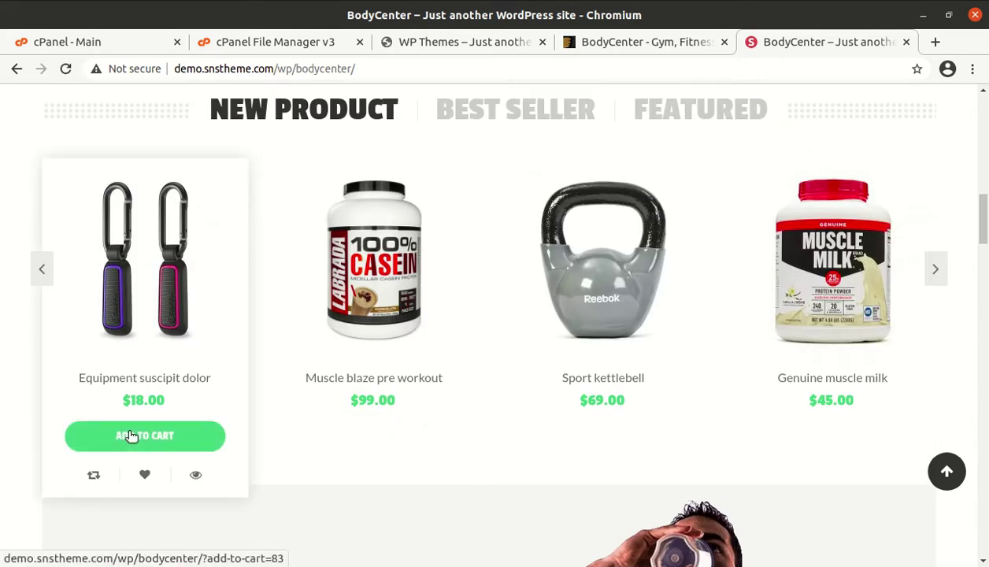
{"action": "scroll", "coordinate": [520, 394], "scroll_direction": "up", "scroll_amount": 2}
{"action": "scroll", "coordinate": [877, 364], "scroll_direction": "up", "scroll_amount": 2}
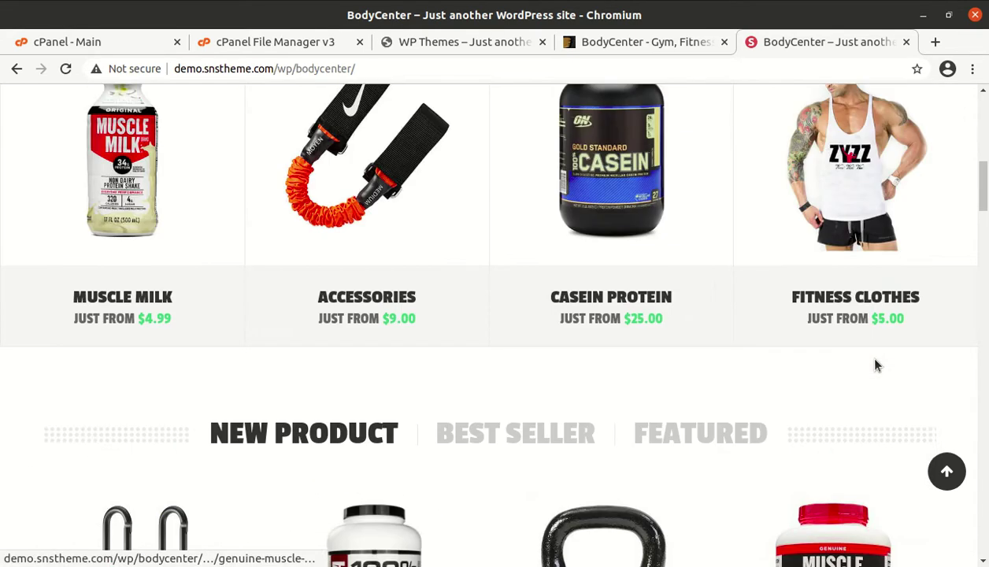
{"action": "scroll", "coordinate": [877, 365], "scroll_direction": "up", "scroll_amount": 5}
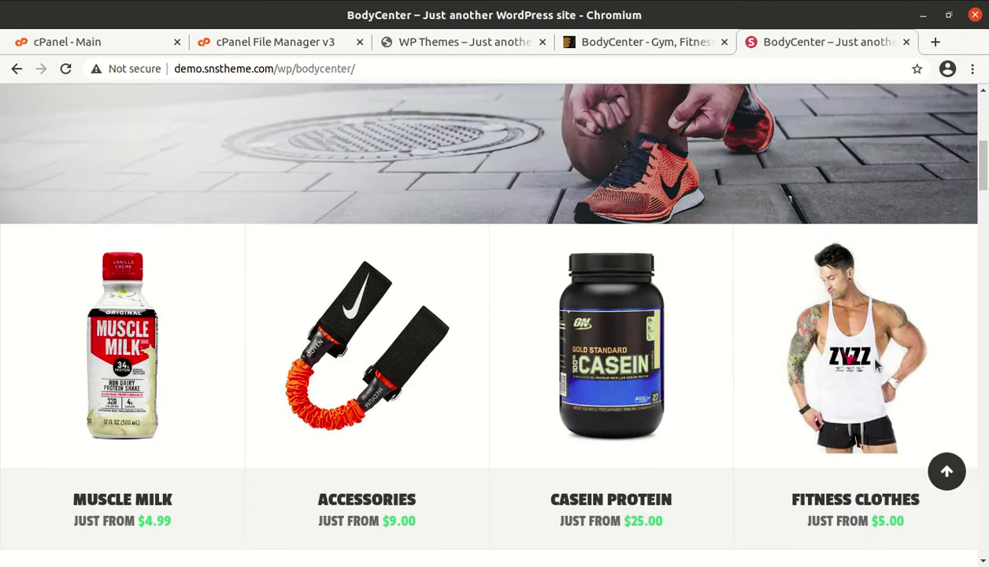
{"action": "scroll", "coordinate": [876, 365], "scroll_direction": "up", "scroll_amount": 2}
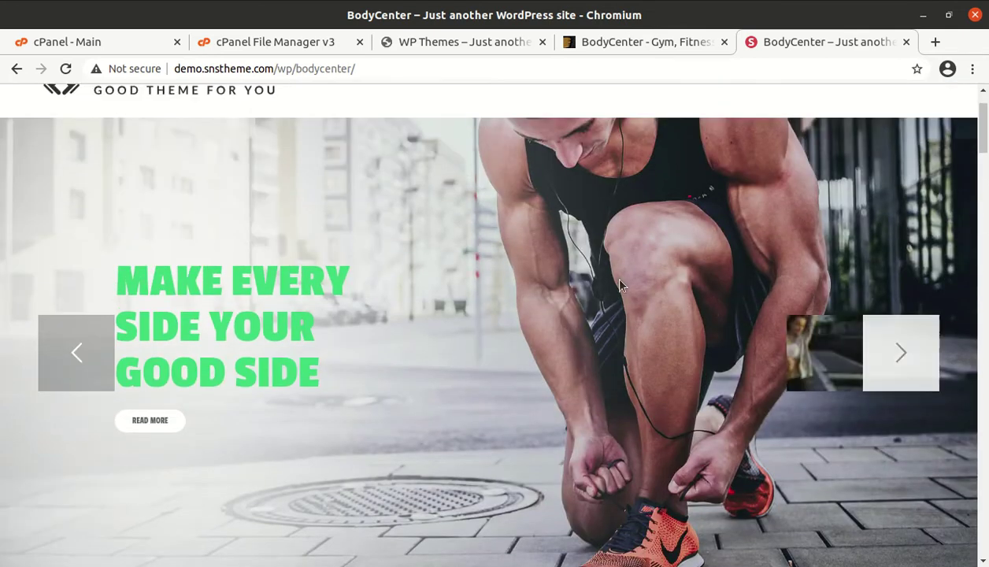
{"action": "scroll", "coordinate": [324, 272], "scroll_direction": "up", "scroll_amount": 1}
{"action": "scroll", "coordinate": [327, 274], "scroll_direction": "up", "scroll_amount": 1}
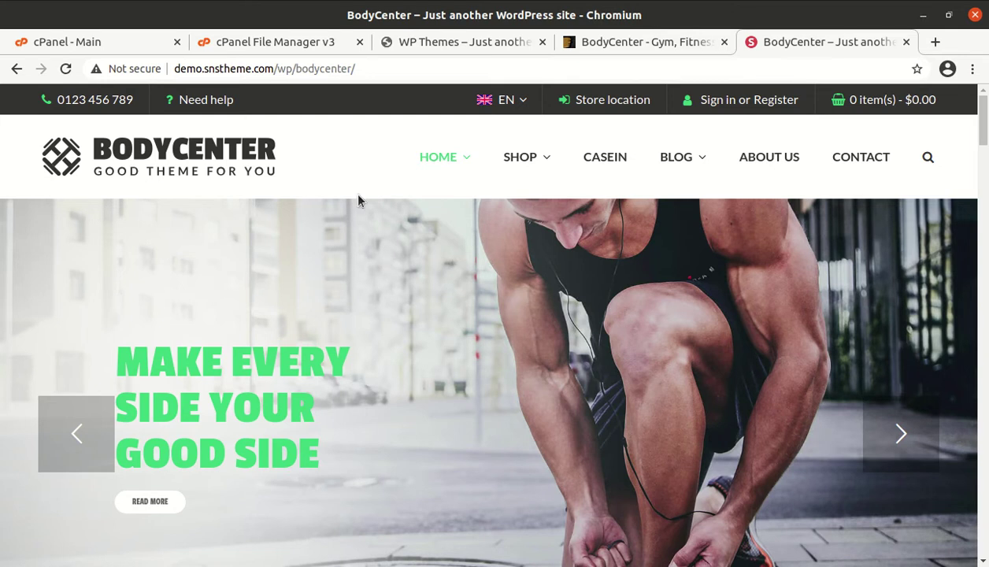
Step: Switch to the file manager and inspect the Plugin files folder in the downloaded bodycenter package, returning to the package's main folder
{"action": "left_click", "coordinate": [457, 44]}
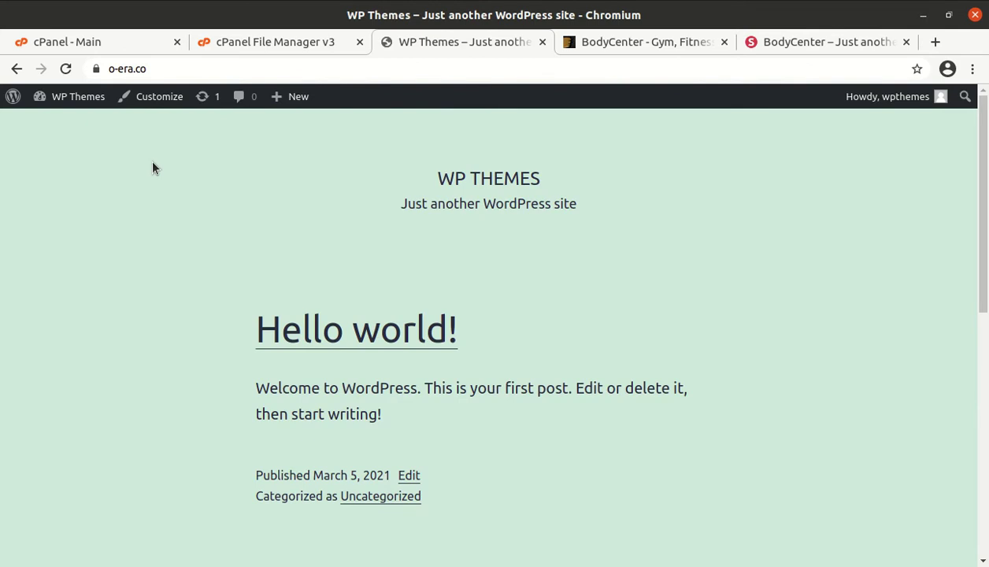
{"action": "left_click", "coordinate": [1, 28]}
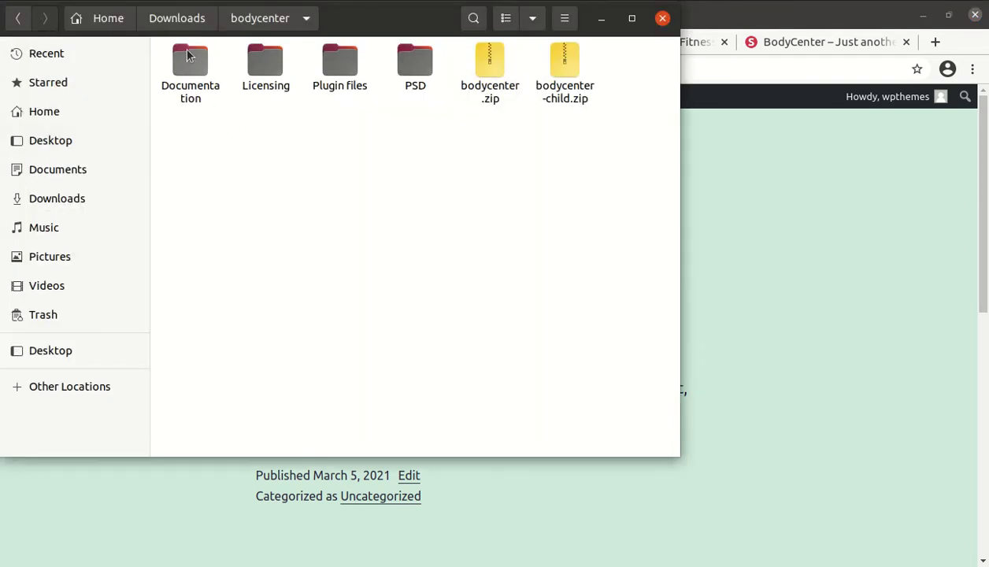
{"action": "left_click", "coordinate": [188, 55]}
{"action": "left_click", "coordinate": [265, 62]}
{"action": "left_click", "coordinate": [344, 68]}
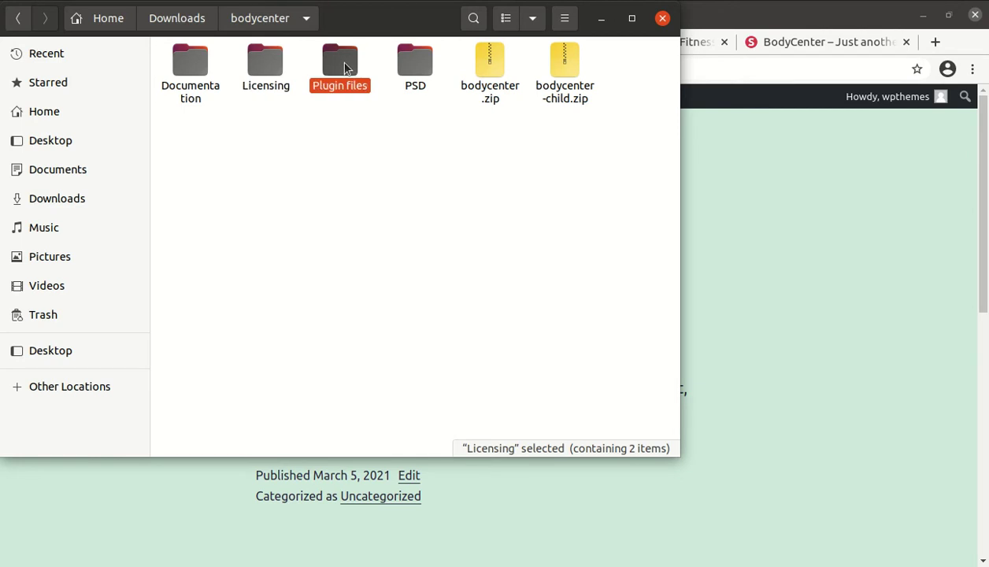
{"action": "double_click", "coordinate": [344, 68]}
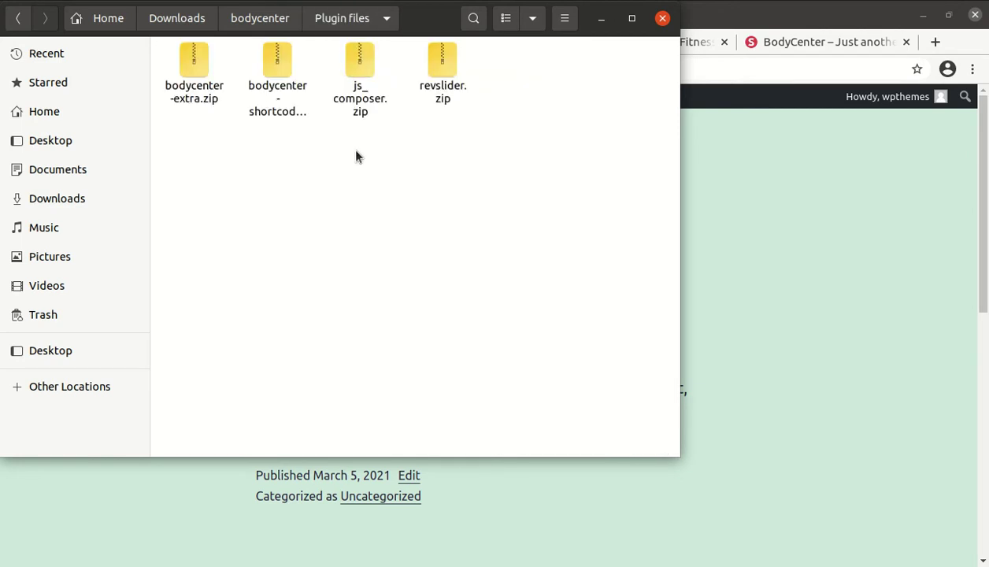
{"action": "left_click", "coordinate": [254, 25]}
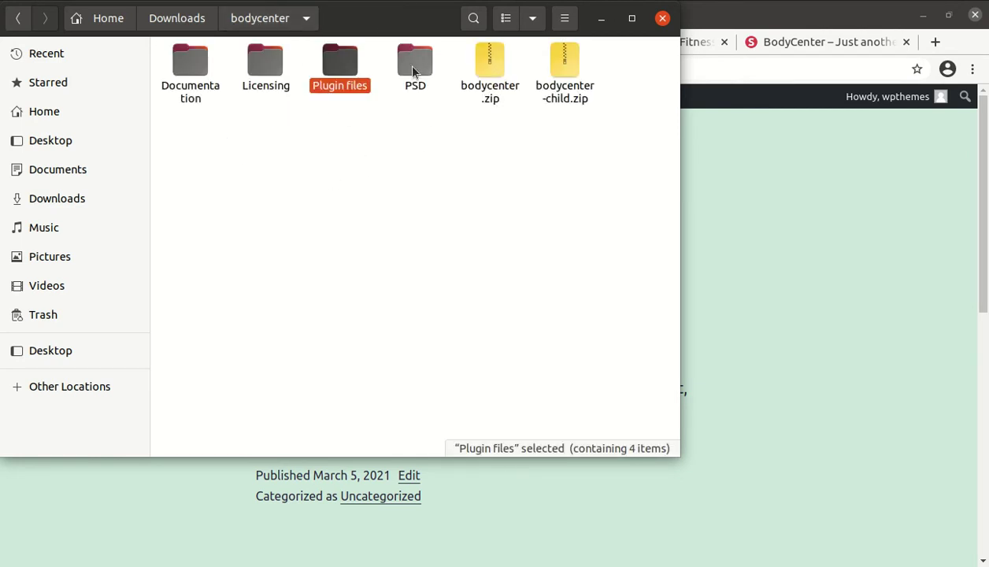
Step: Look into the PSD folder, review bodycenter.zip and bodycenter-child.zip, and minimize the file manager
{"action": "double_click", "coordinate": [413, 73]}
{"action": "left_click", "coordinate": [272, 24]}
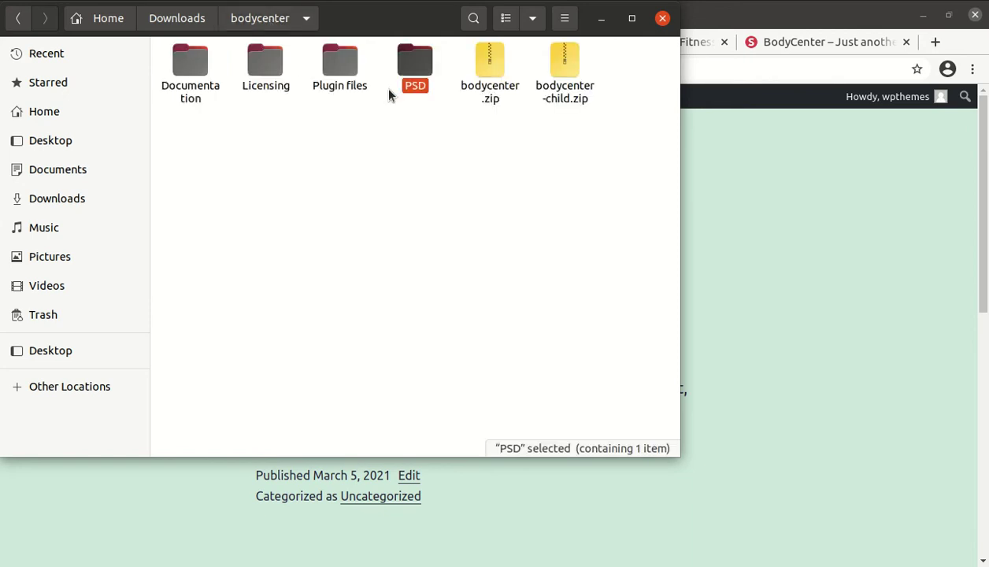
{"action": "left_click", "coordinate": [474, 85]}
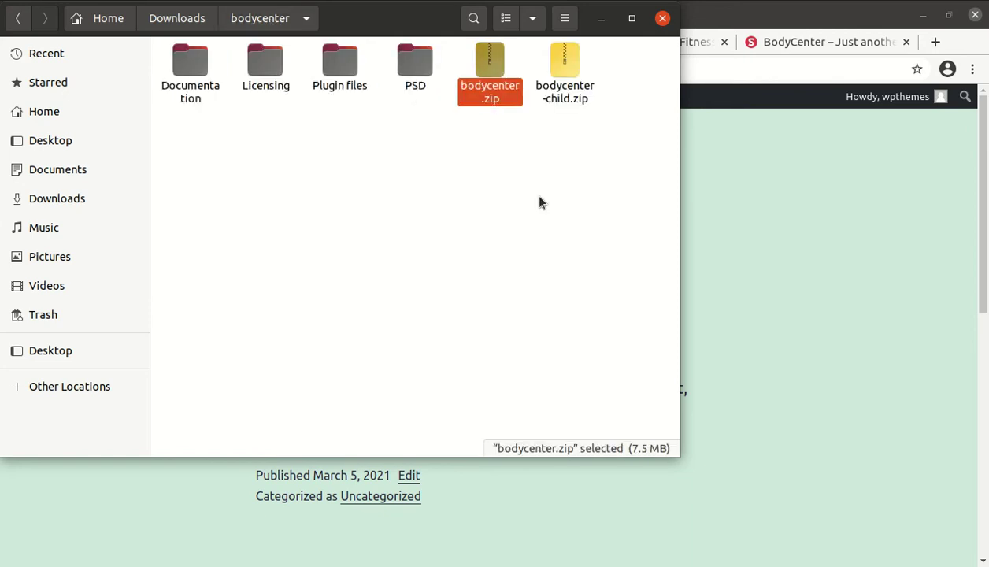
{"action": "left_click", "coordinate": [572, 83]}
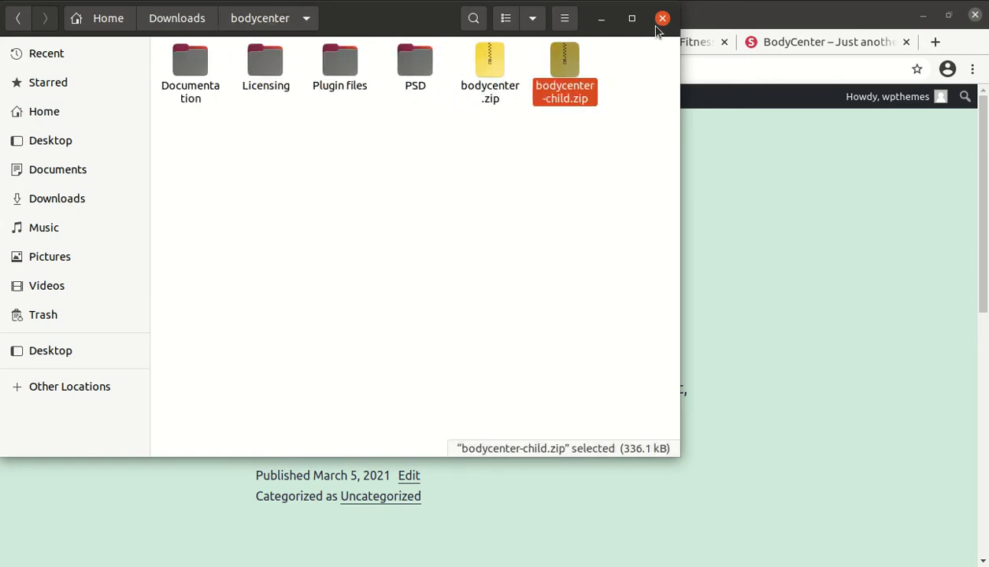
{"action": "left_click", "coordinate": [601, 17]}
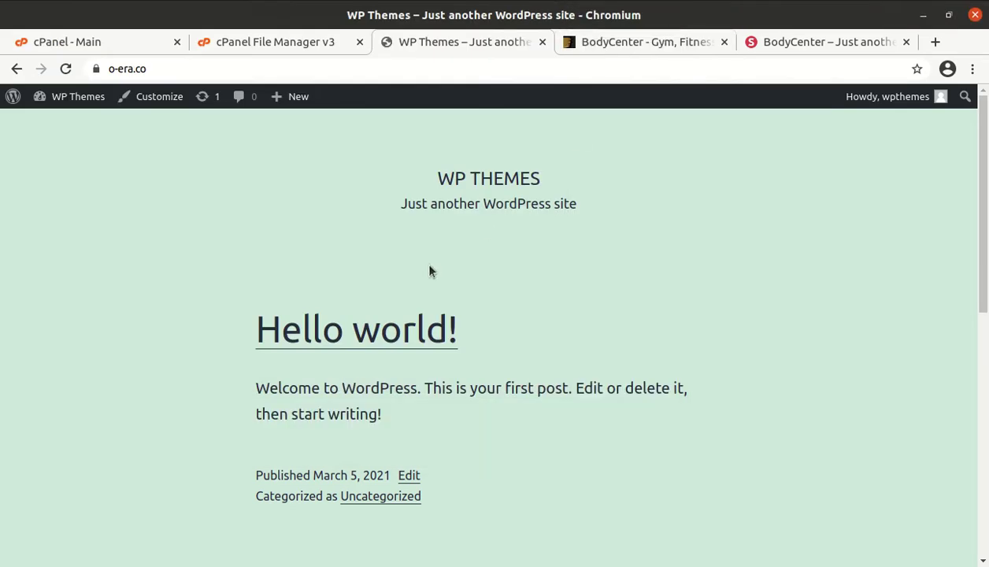
Step: Open the WordPress site's theme management and bring up the form for uploading a new theme in .zip format
{"action": "mouse_move", "coordinate": [94, 96]}
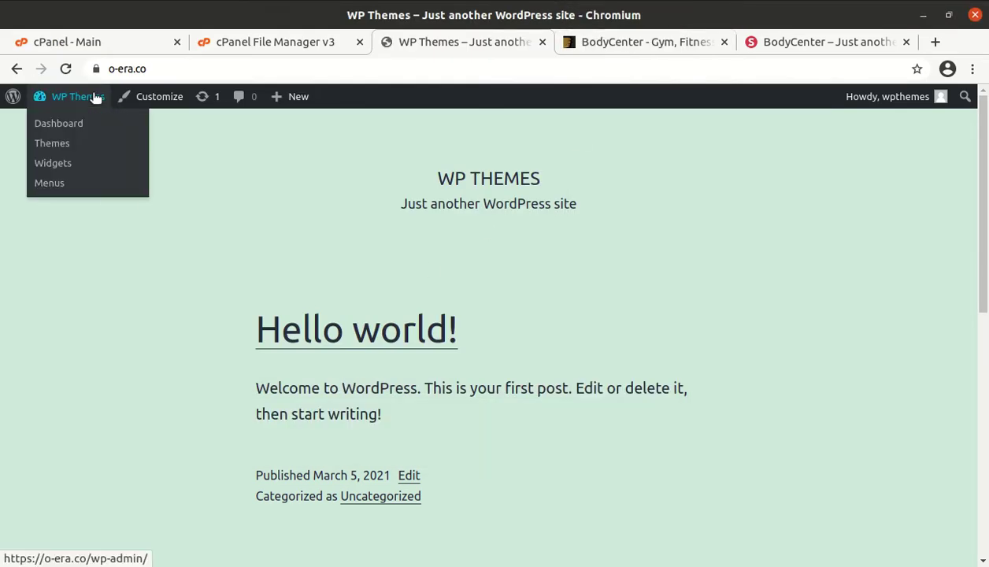
{"action": "left_click", "coordinate": [49, 149]}
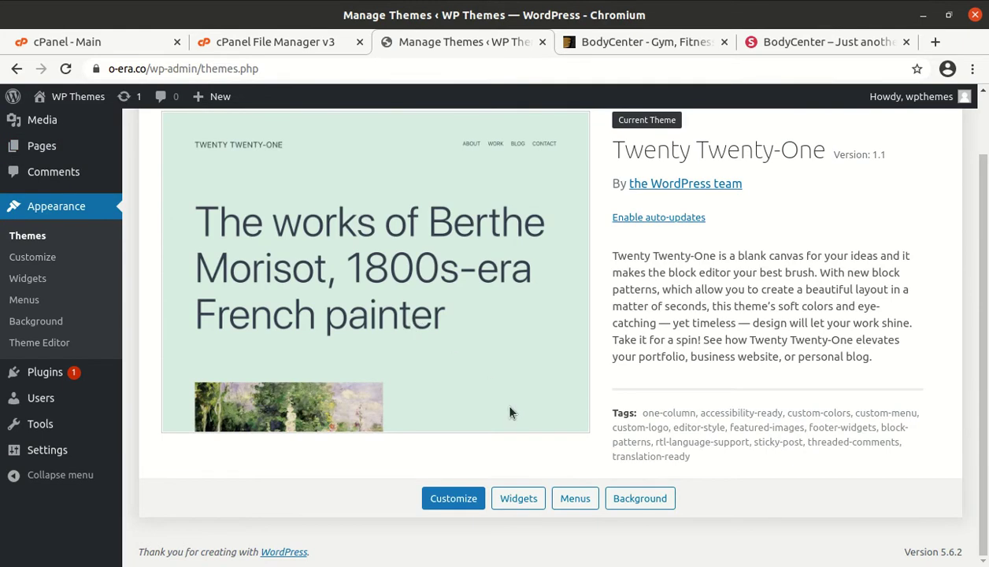
{"action": "scroll", "coordinate": [509, 411], "scroll_direction": "up", "scroll_amount": 2}
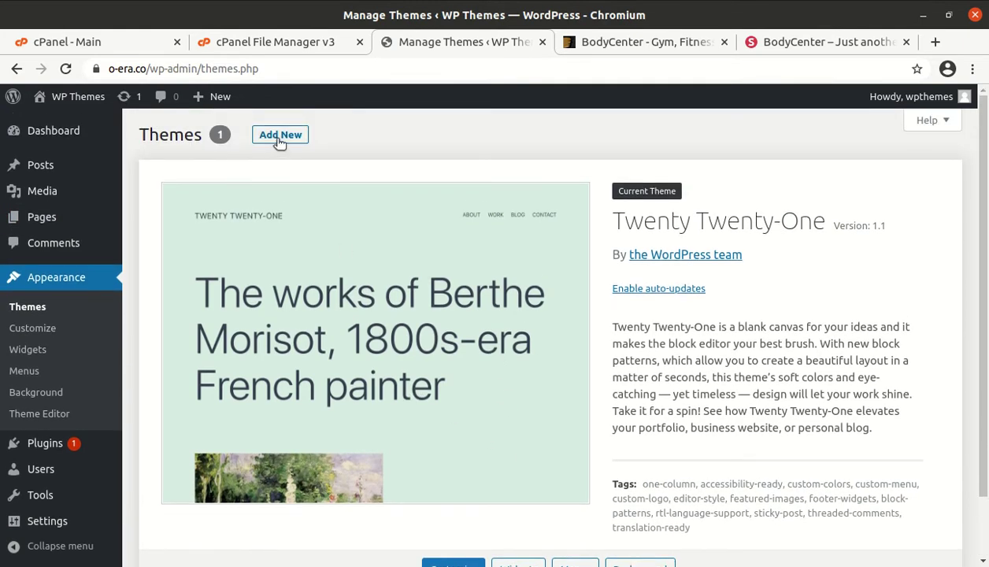
{"action": "left_click", "coordinate": [279, 138]}
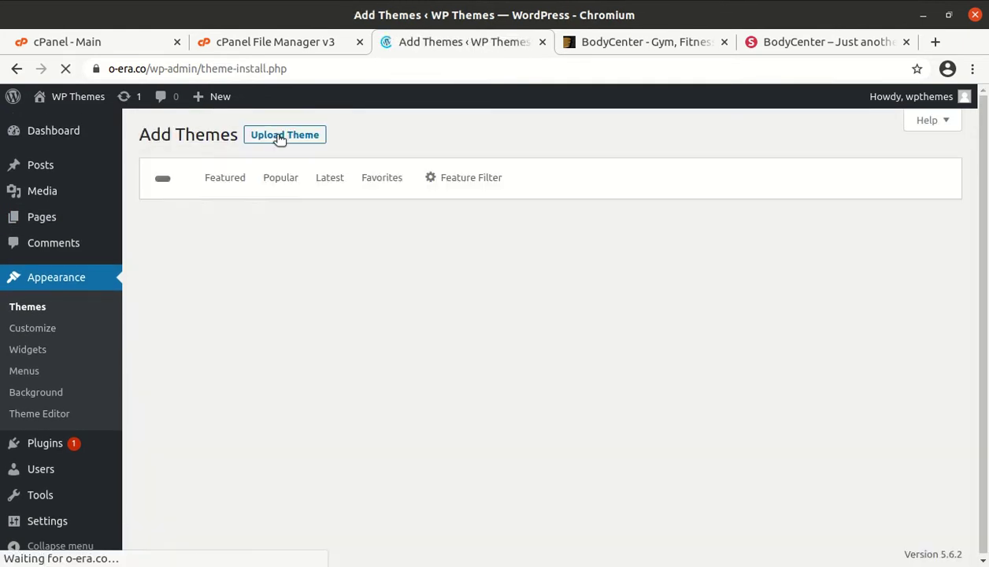
{"action": "left_click", "coordinate": [279, 137]}
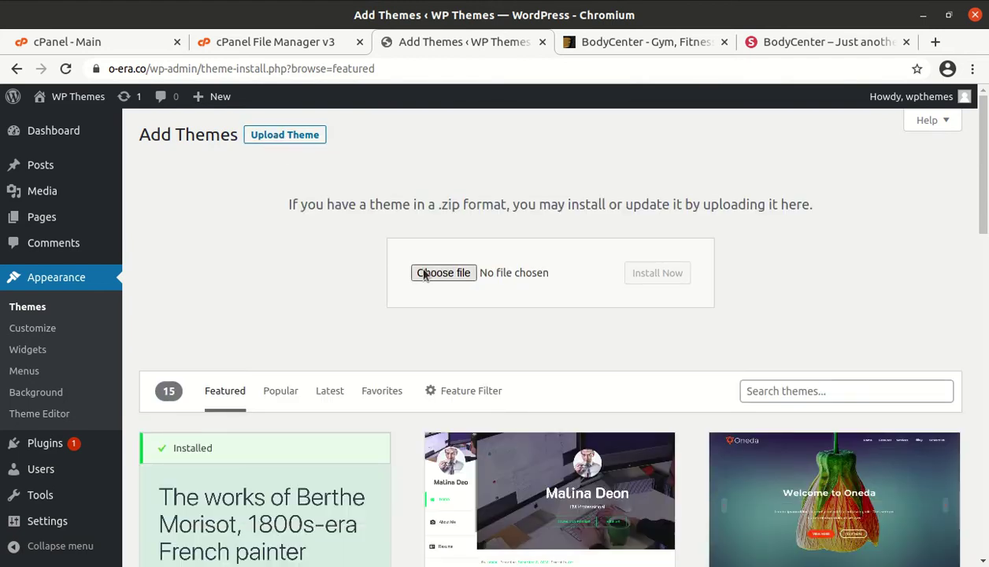
{"action": "left_click", "coordinate": [424, 273]}
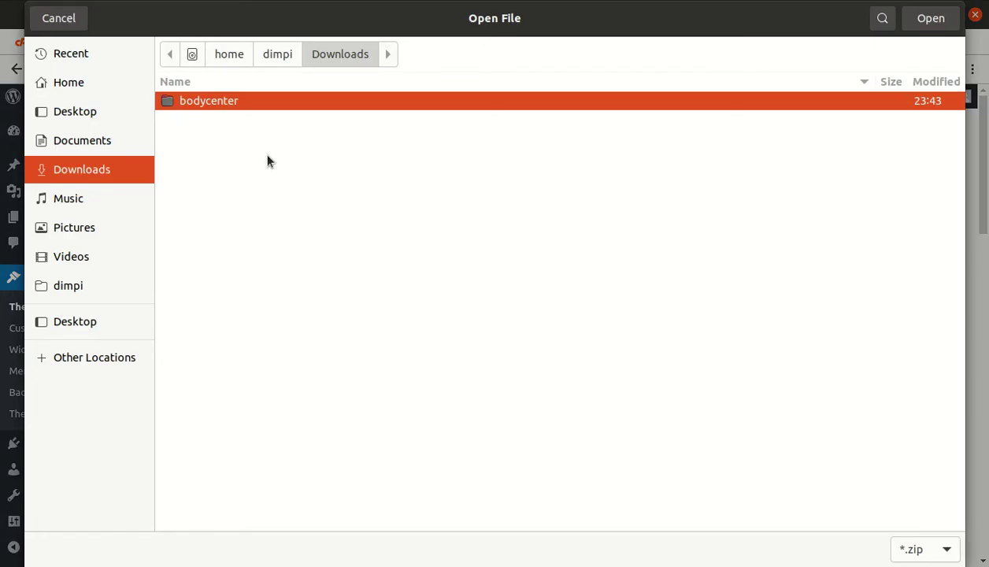
{"action": "double_click", "coordinate": [240, 103]}
{"action": "left_click", "coordinate": [257, 172]}
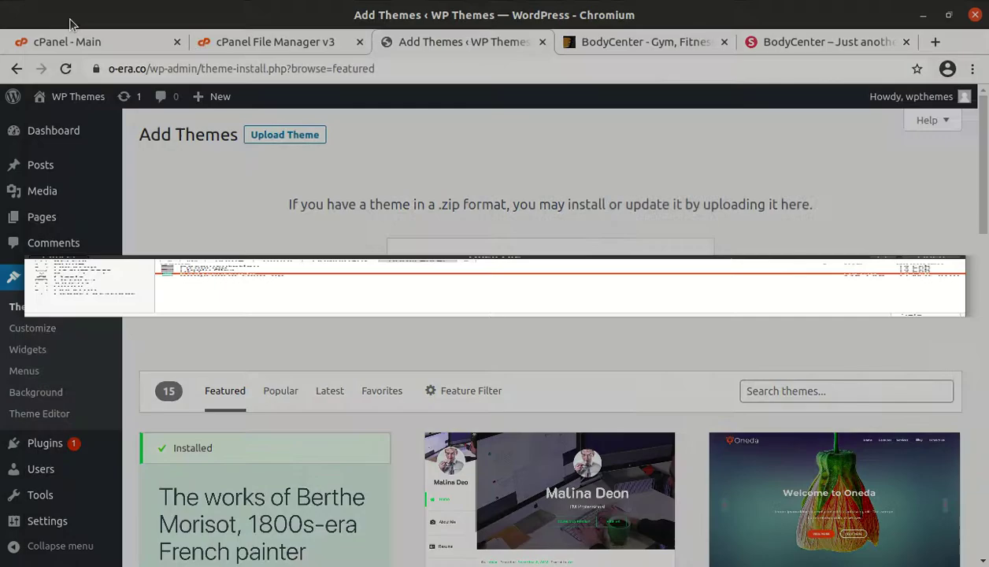
{"action": "left_click", "coordinate": [59, 17]}
Step: Switch to cPanel File Manager and upload bodycenter.zip from Downloads/bodycenter into o-era.co/wp-content/themes
{"action": "left_click", "coordinate": [262, 44]}
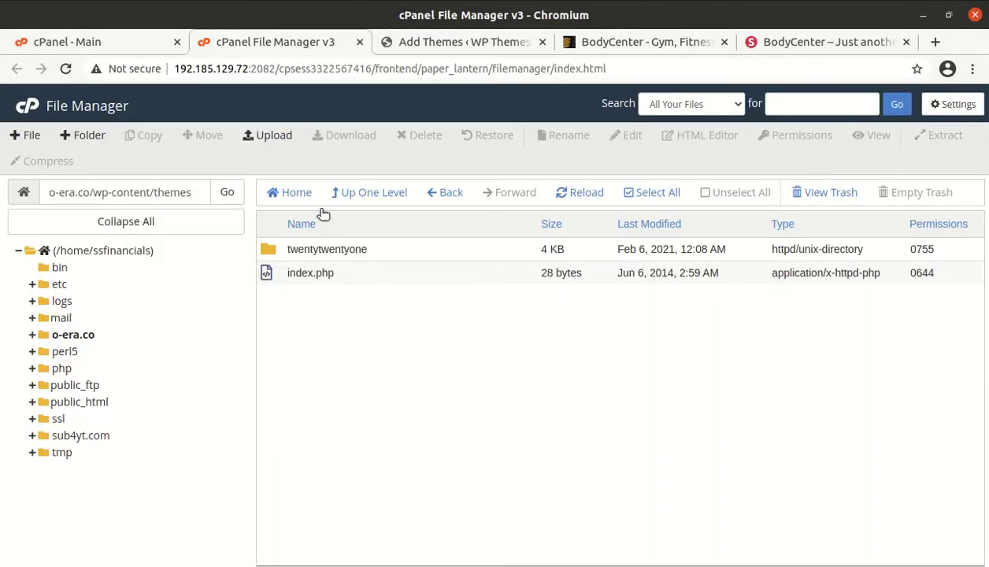
{"action": "left_click", "coordinate": [170, 228]}
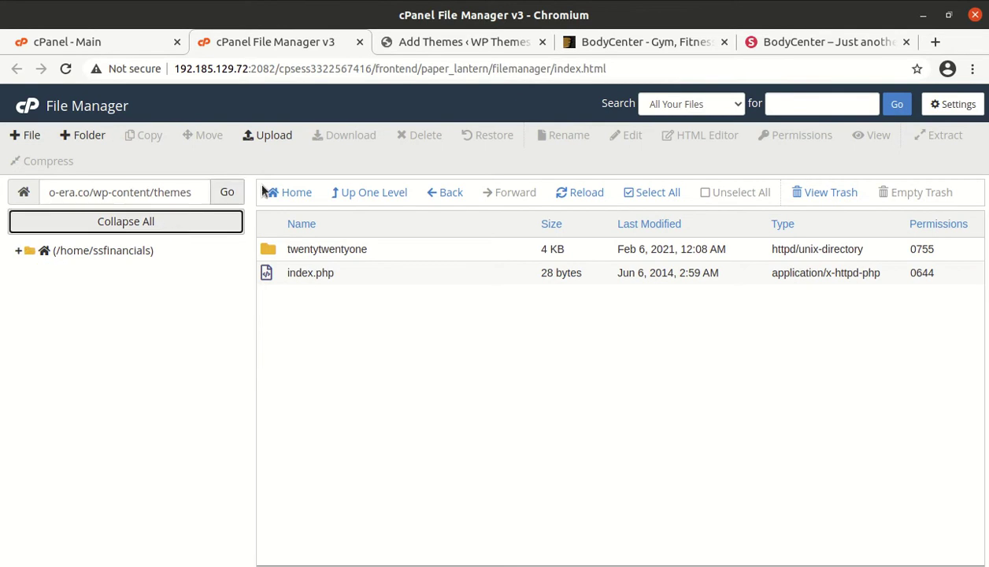
{"action": "left_click", "coordinate": [287, 142]}
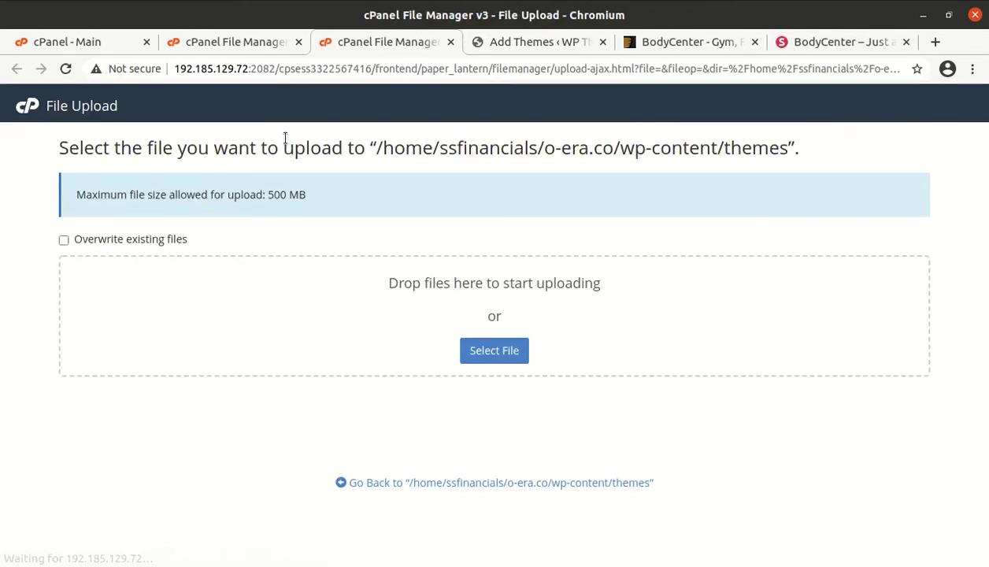
{"action": "left_click", "coordinate": [486, 350]}
{"action": "double_click", "coordinate": [246, 108]}
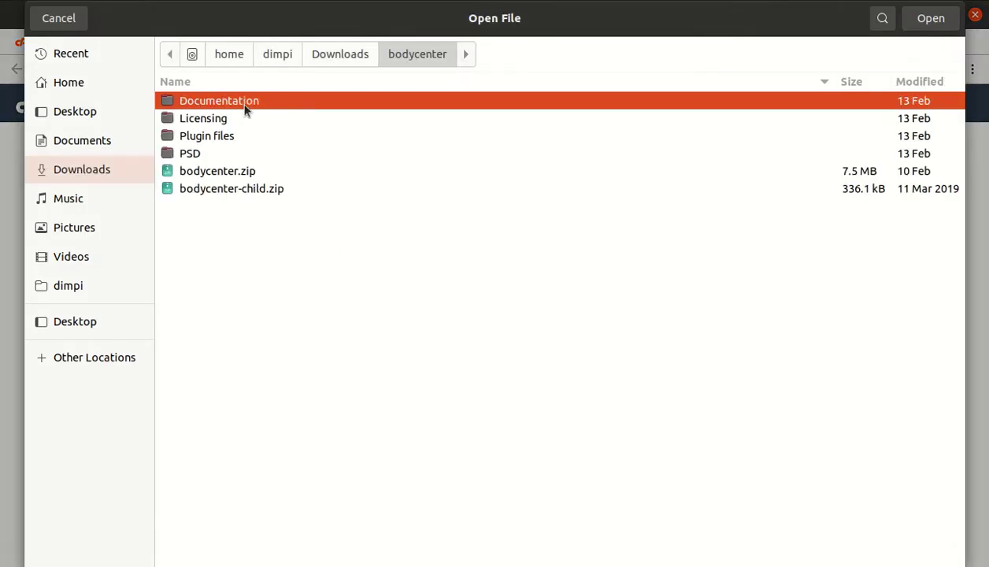
{"action": "left_click", "coordinate": [235, 170]}
{"action": "left_click", "coordinate": [928, 25]}
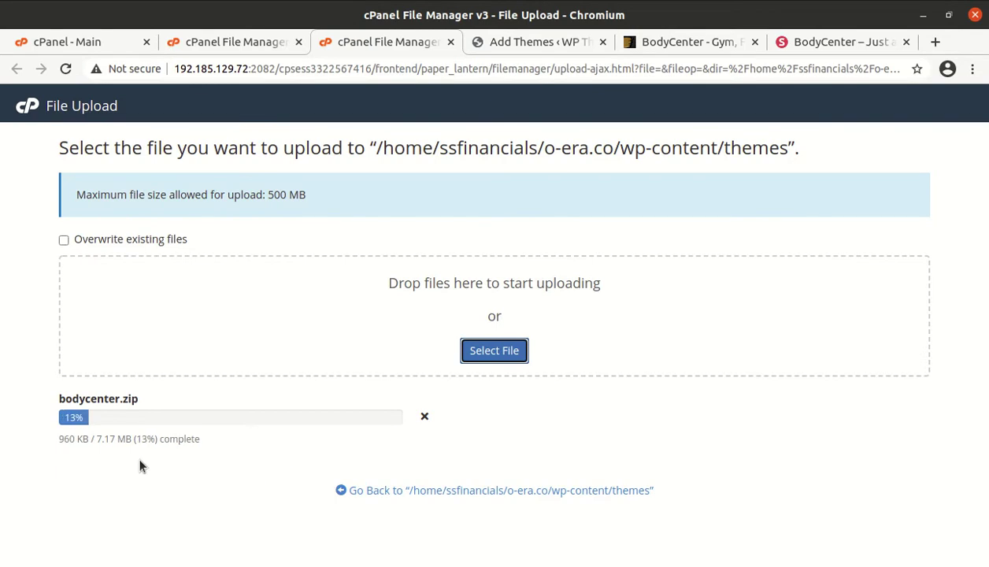
Step: Wait for the bodycenter.zip upload to complete, close the upload page, and return to the WordPress Add Themes page
{"action": "left_click", "coordinate": [512, 45]}
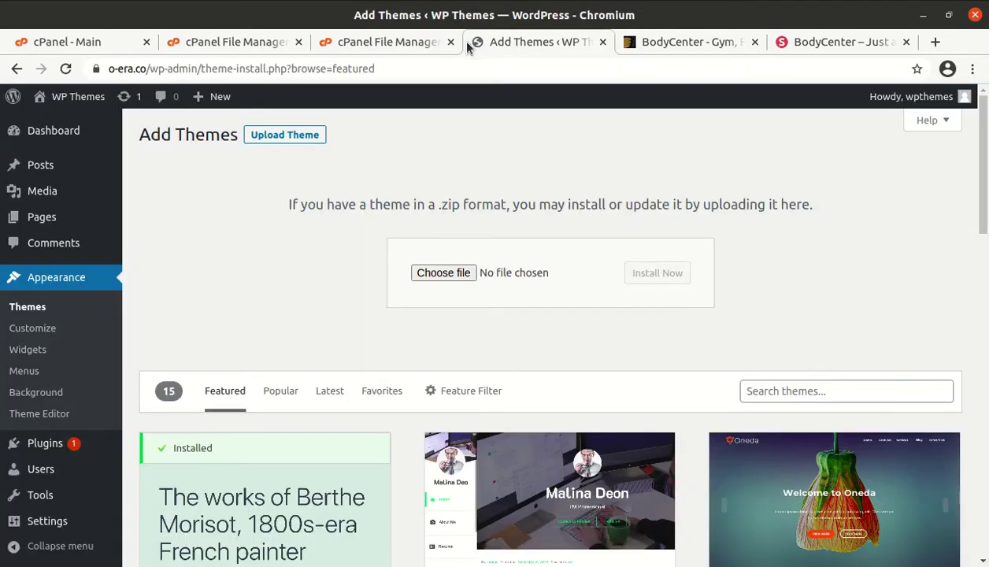
{"action": "left_click", "coordinate": [428, 42]}
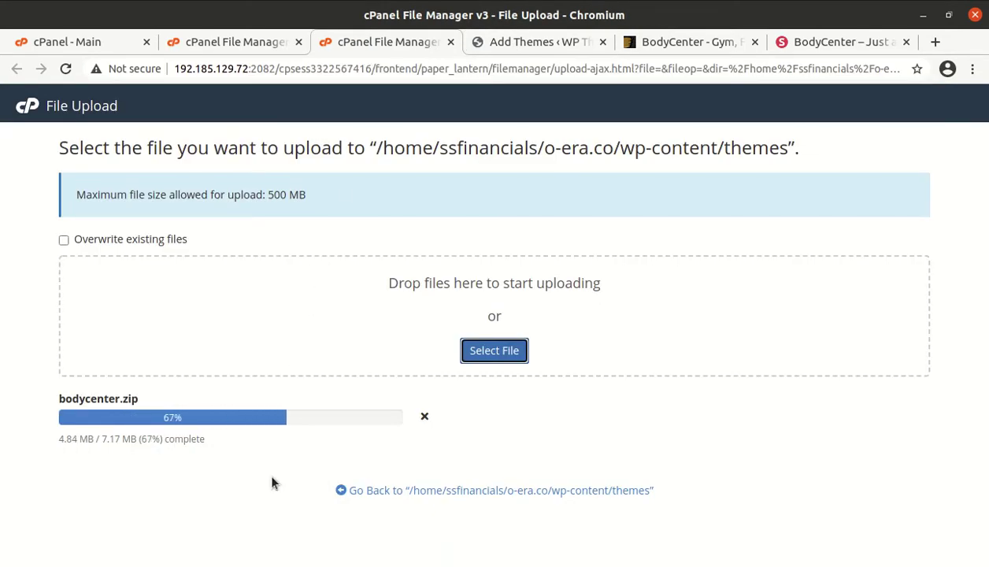
{"action": "left_click_drag", "start_coordinate": [101, 441], "coordinate": [120, 440]}
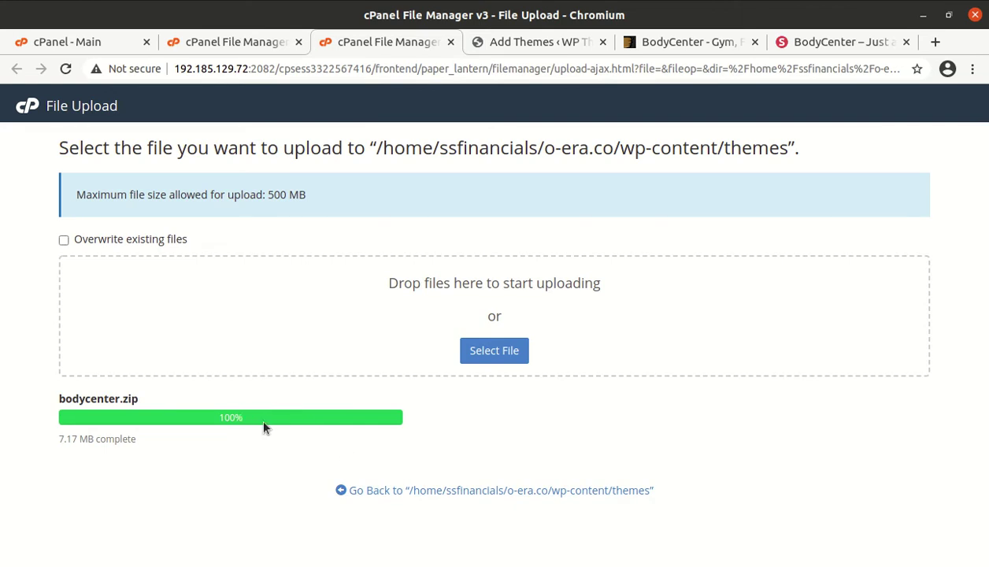
{"action": "key", "text": "ctrl+w"}
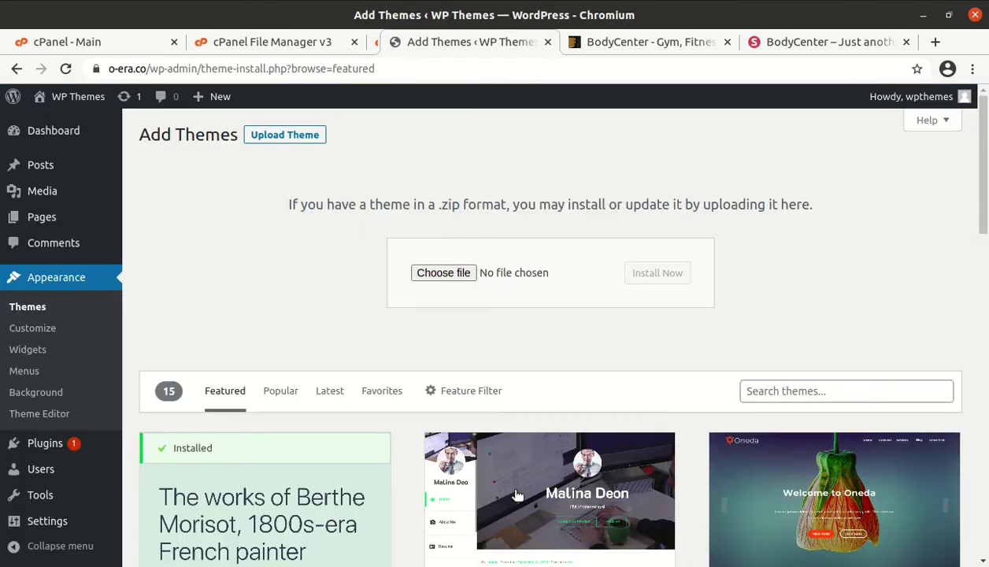
{"action": "scroll", "coordinate": [364, 409], "scroll_direction": "down", "scroll_amount": 3}
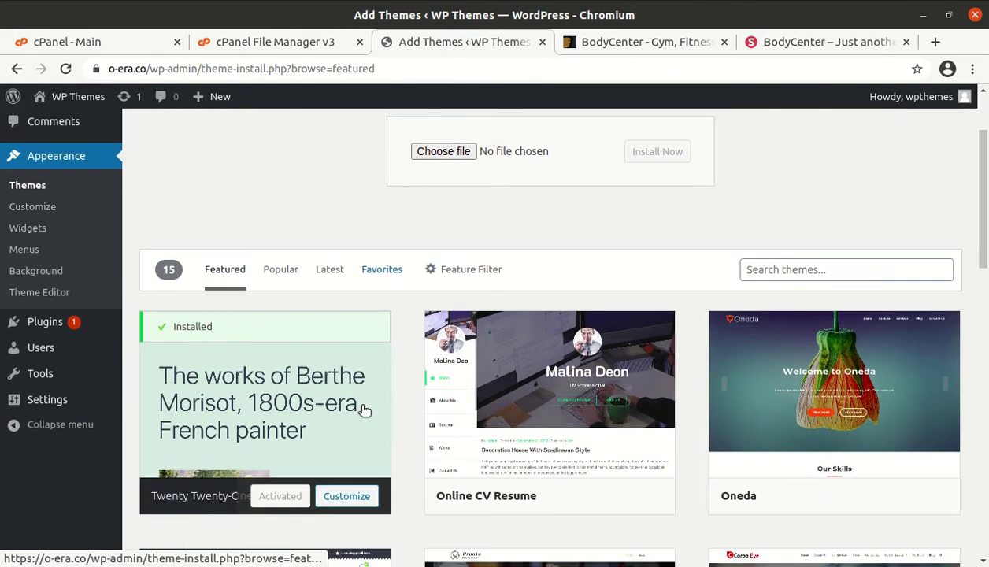
Step: Switch to cPanel File Manager, extract bodycenter.zip into /o-era.co/wp-content/themes, and reload the folder listing
{"action": "scroll", "coordinate": [364, 409], "scroll_direction": "down", "scroll_amount": 2}
{"action": "scroll", "coordinate": [364, 408], "scroll_direction": "up", "scroll_amount": 5}
{"action": "left_click", "coordinate": [297, 48]}
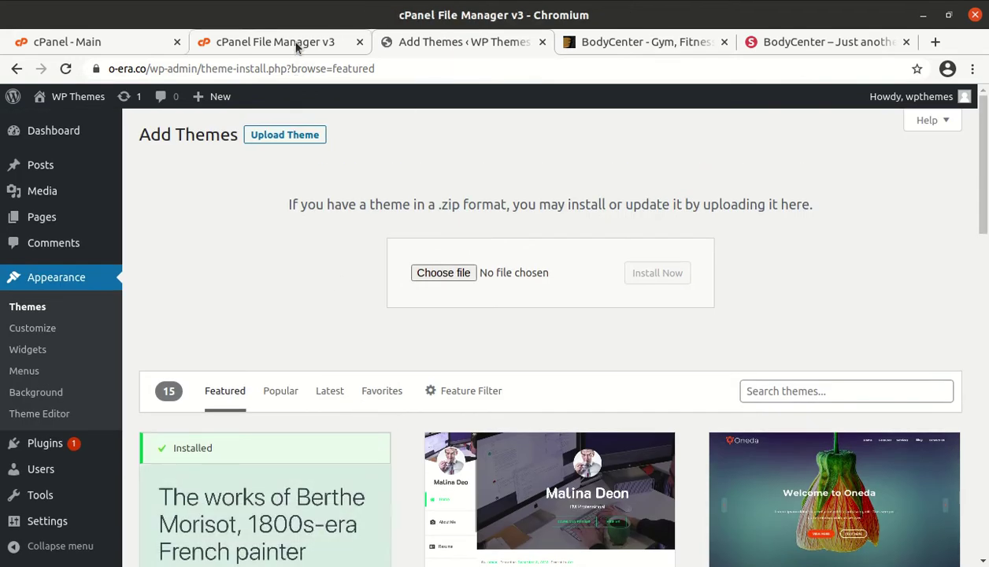
{"action": "left_click", "coordinate": [371, 284]}
{"action": "right_click", "coordinate": [372, 283]}
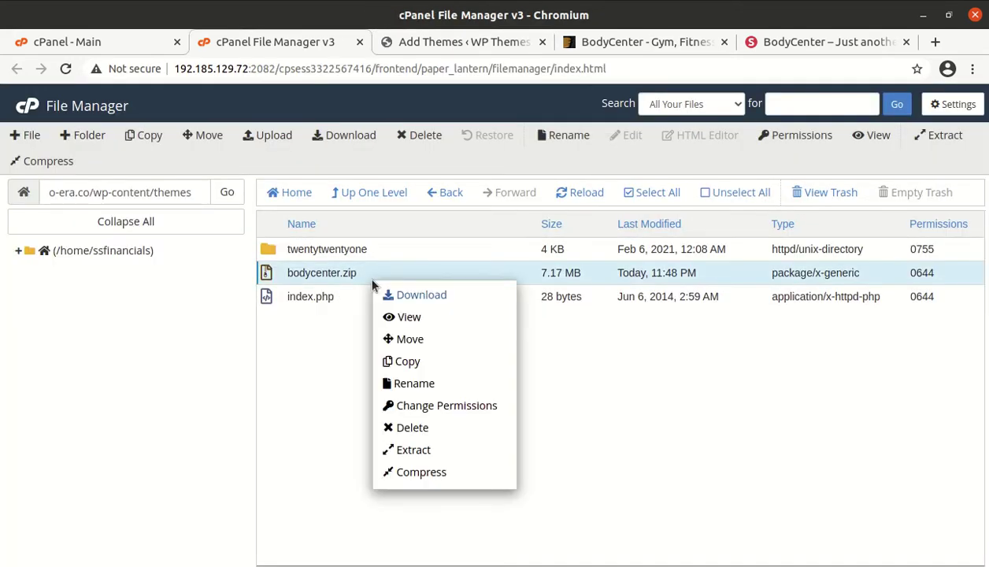
{"action": "left_click", "coordinate": [414, 449]}
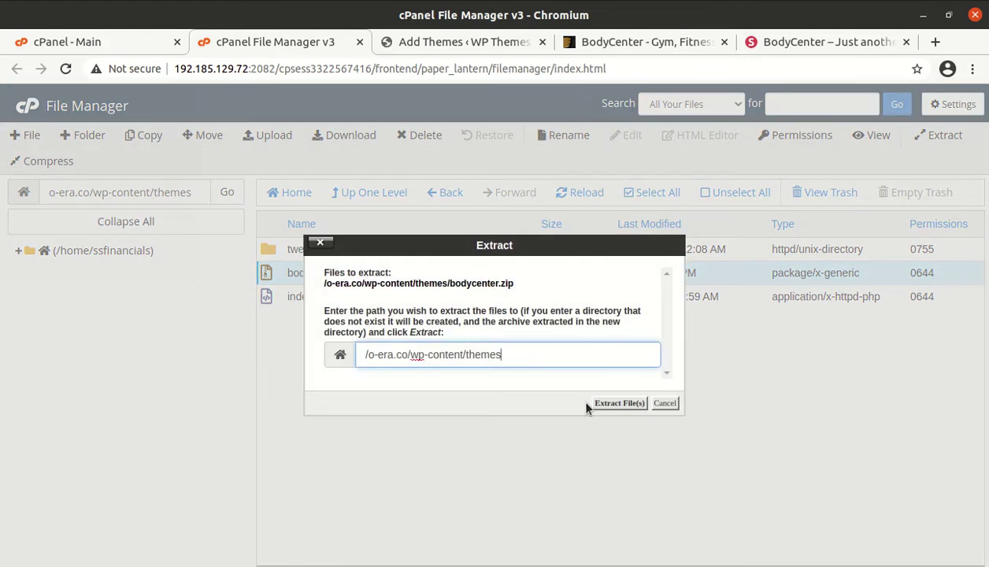
{"action": "left_click", "coordinate": [605, 404]}
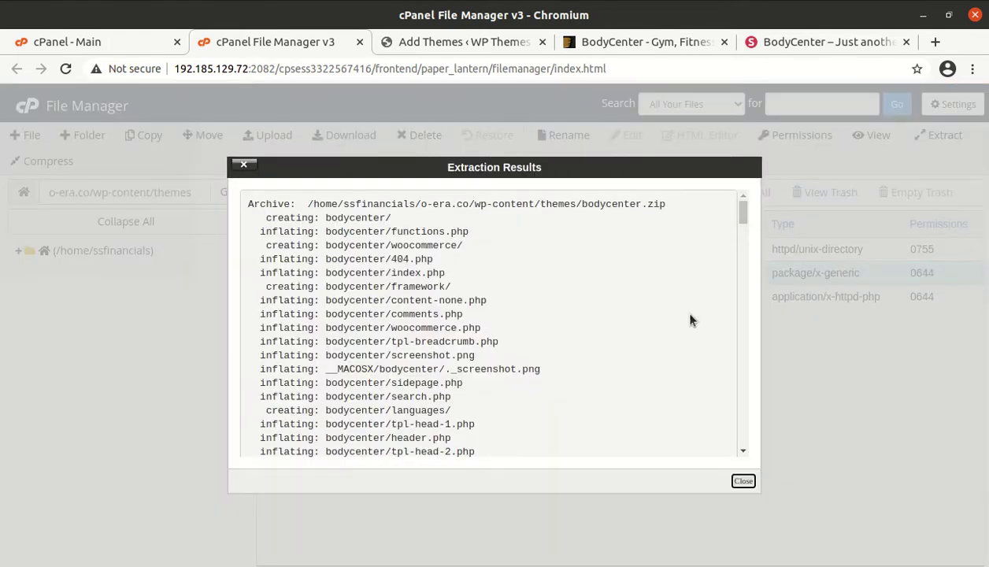
{"action": "left_click", "coordinate": [742, 481]}
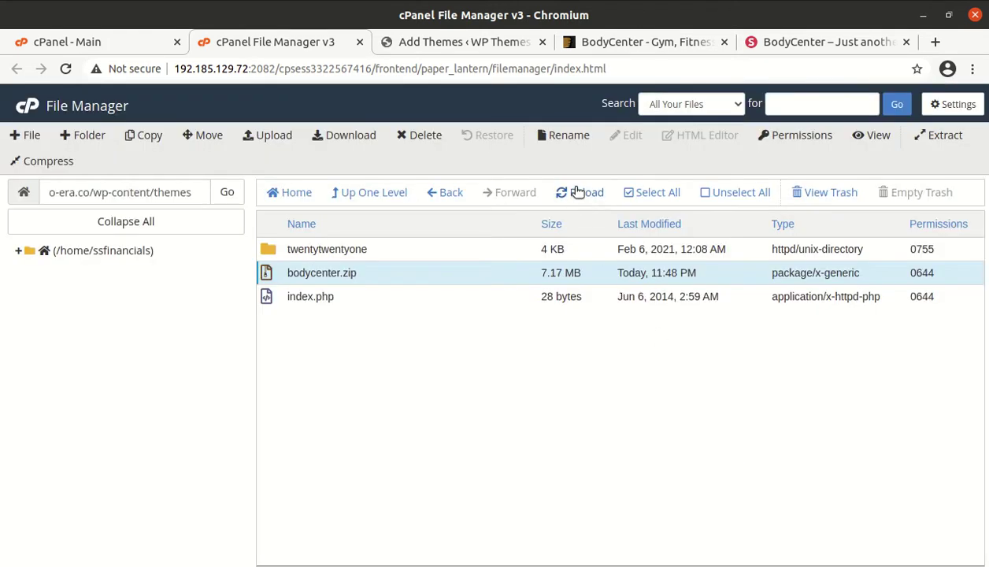
{"action": "left_click", "coordinate": [581, 192]}
Step: Move the extracted __MACOSX folder from the themes directory to the trash
{"action": "left_click", "coordinate": [391, 256]}
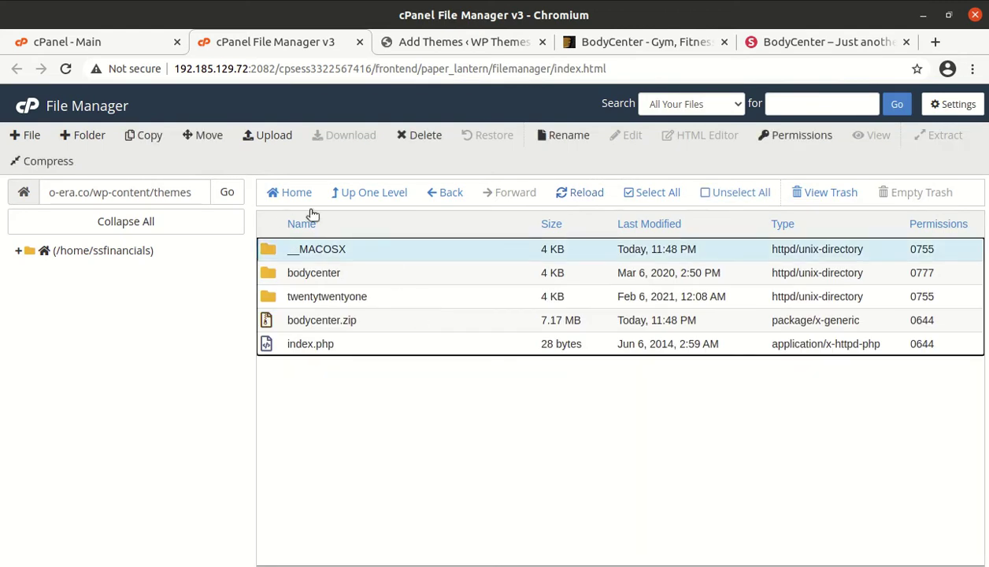
{"action": "left_click", "coordinate": [413, 135]}
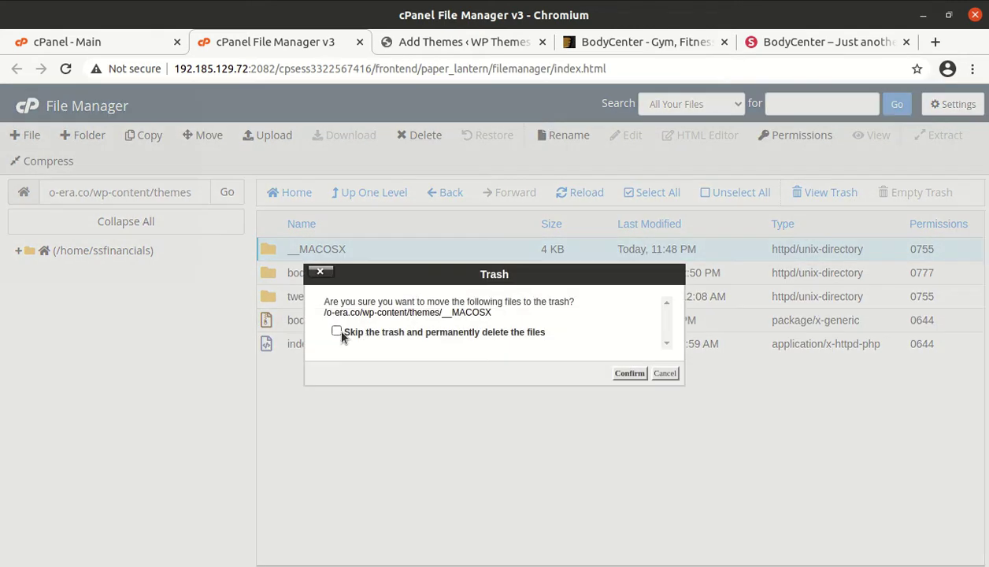
{"action": "left_click", "coordinate": [626, 373]}
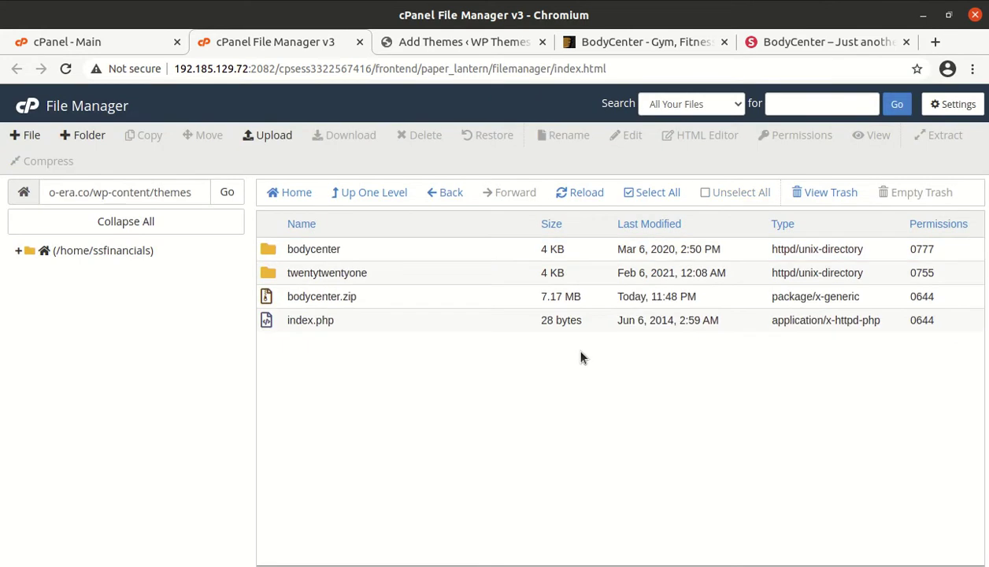
Step: Look through the files inside the extracted bodycenter folder and go back up to the themes directory
{"action": "double_click", "coordinate": [403, 249]}
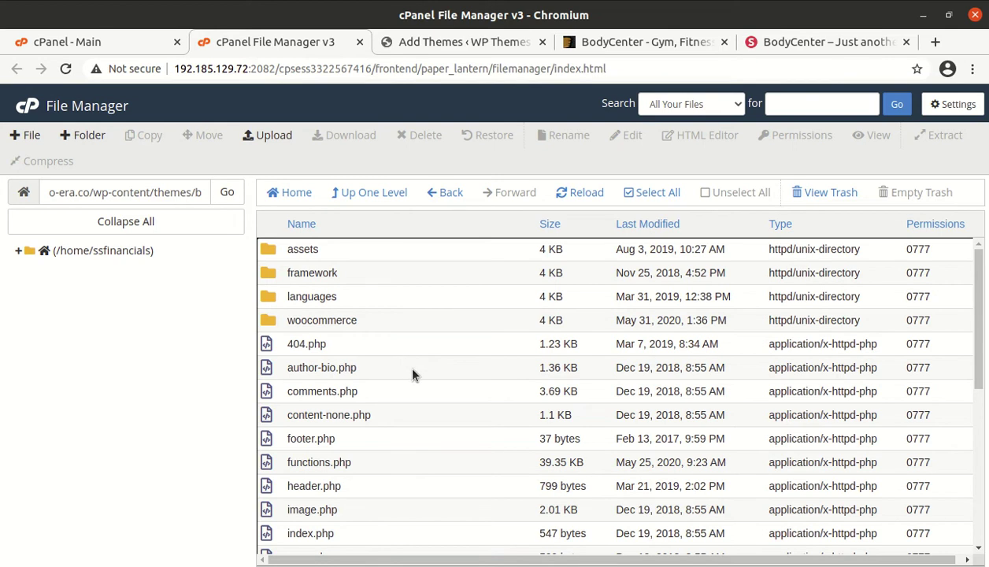
{"action": "scroll", "coordinate": [412, 375], "scroll_direction": "down", "scroll_amount": 10}
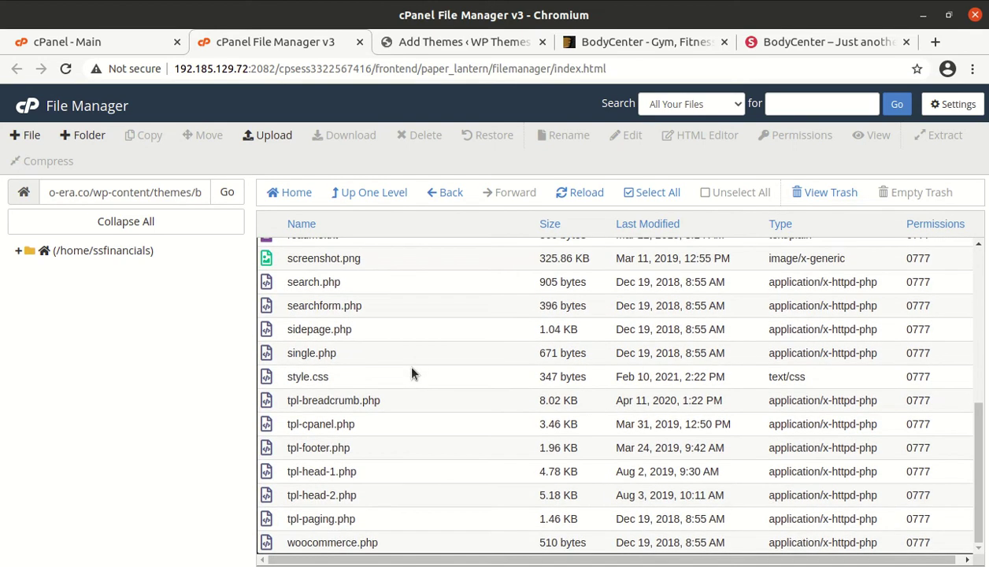
{"action": "left_click", "coordinate": [366, 193]}
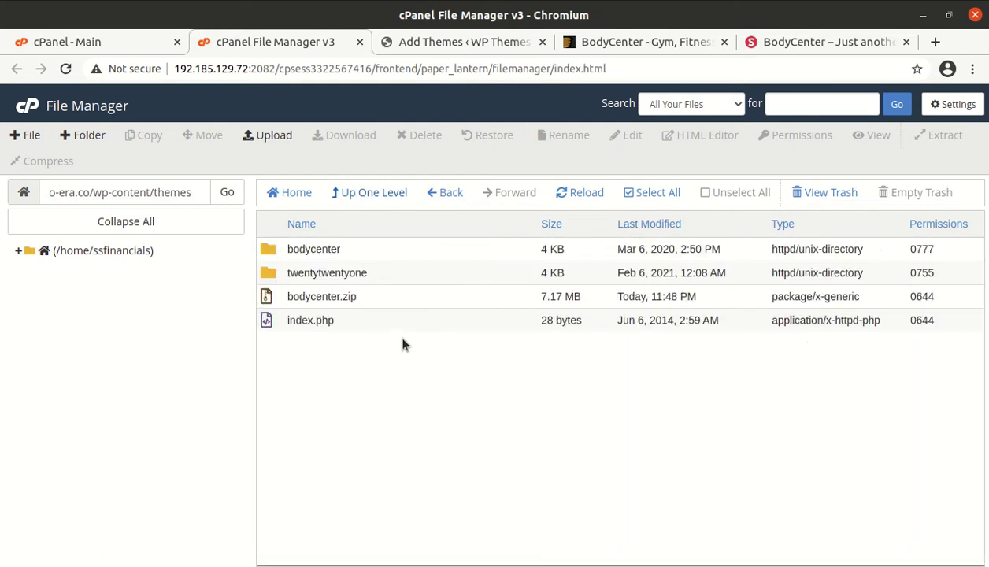
Step: Permanently delete bodycenter.zip from the themes directory, skipping the trash
{"action": "left_click", "coordinate": [408, 301]}
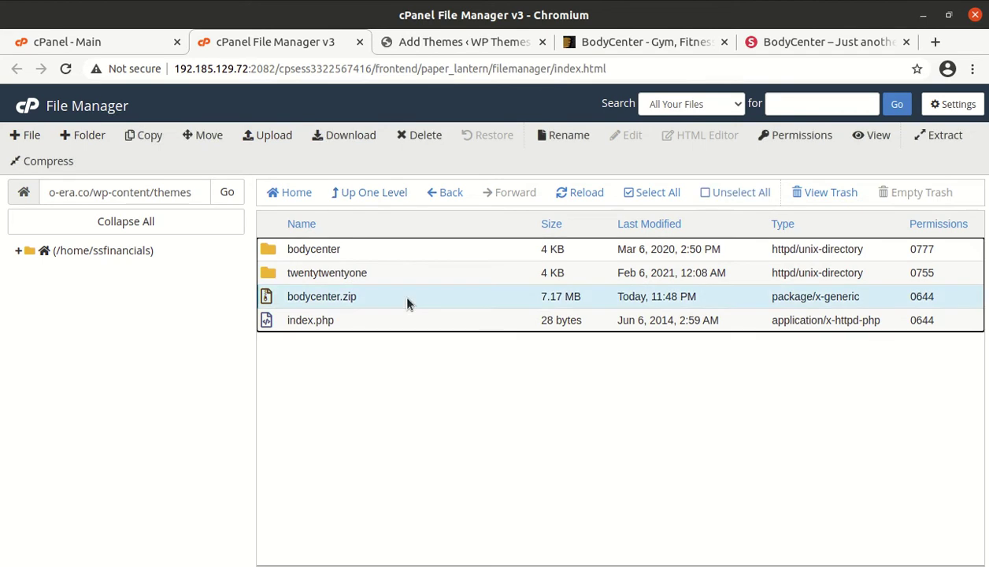
{"action": "left_click", "coordinate": [406, 134]}
{"action": "left_click", "coordinate": [336, 331]}
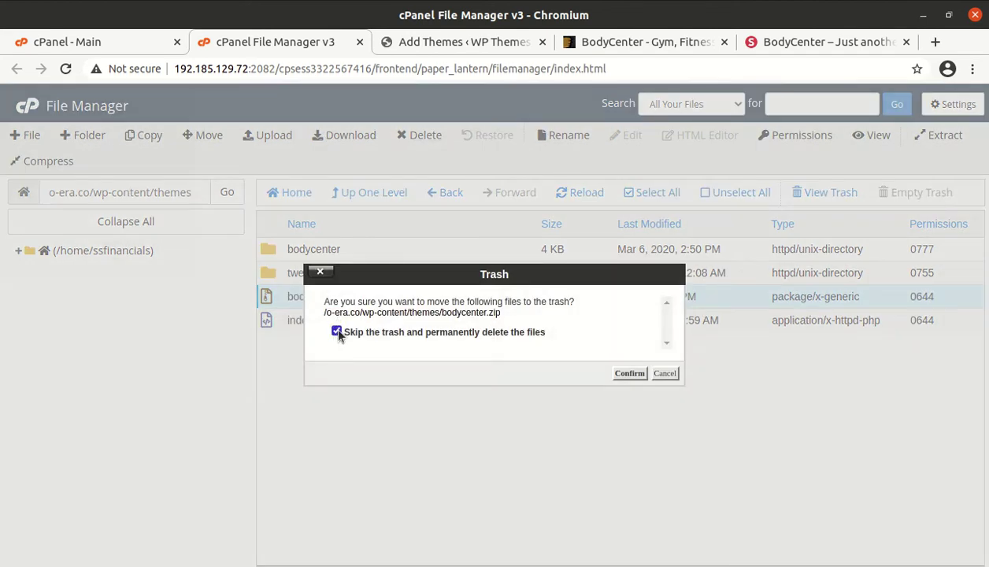
{"action": "left_click", "coordinate": [629, 374]}
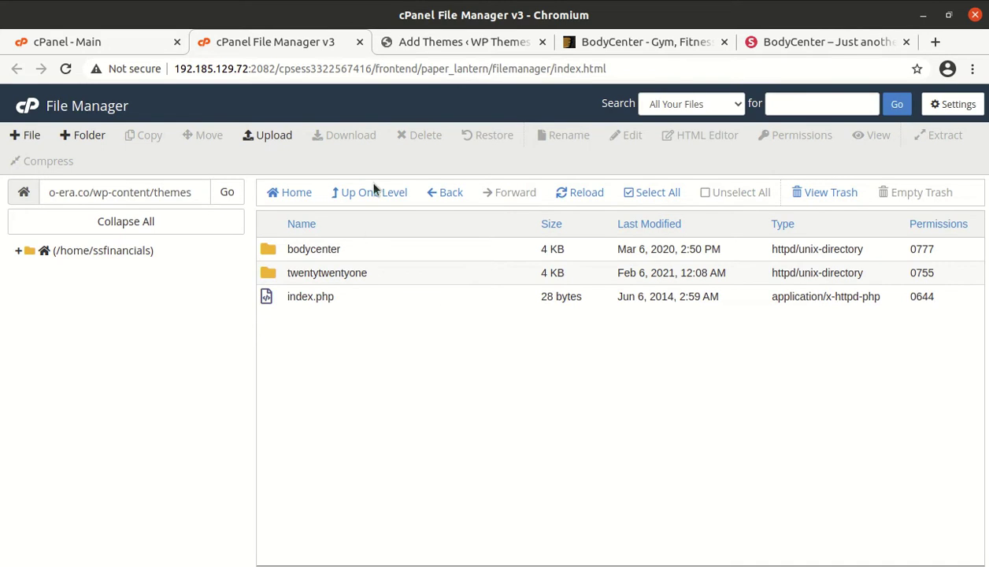
Step: Switch to the WordPress Themes page, check the BodyCenter theme's details, and activate the theme
{"action": "left_click", "coordinate": [406, 45]}
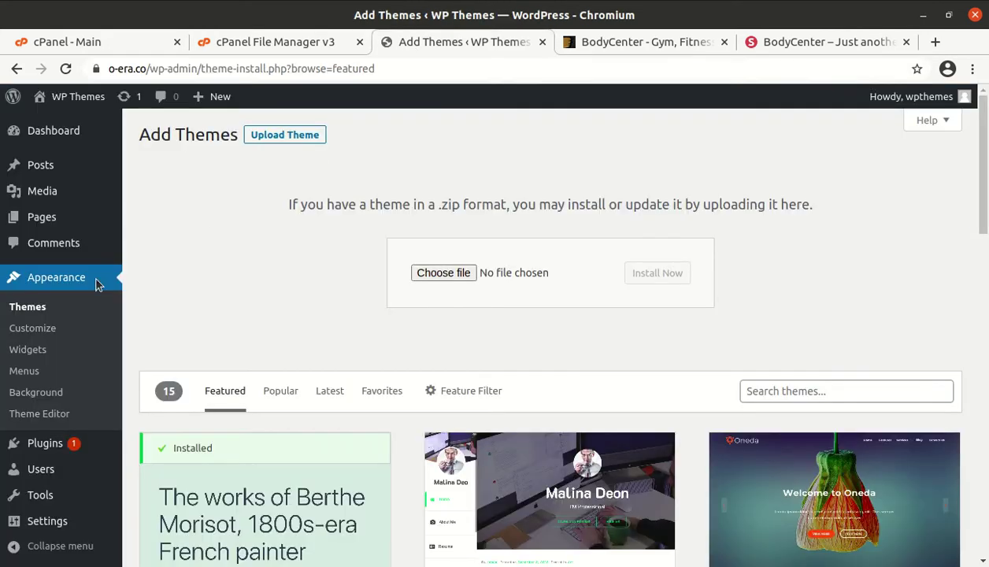
{"action": "left_click", "coordinate": [35, 312]}
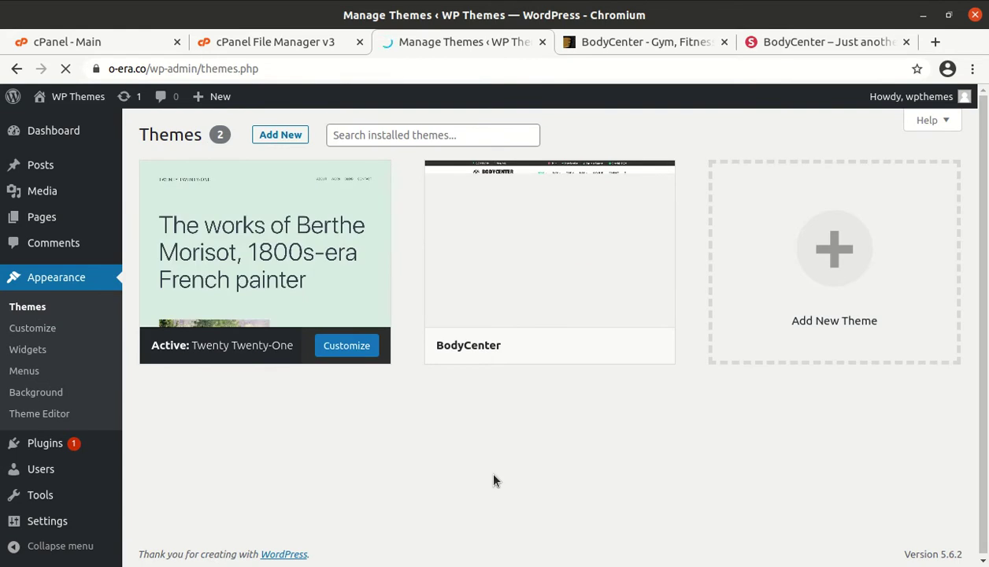
{"action": "mouse_move", "coordinate": [497, 268]}
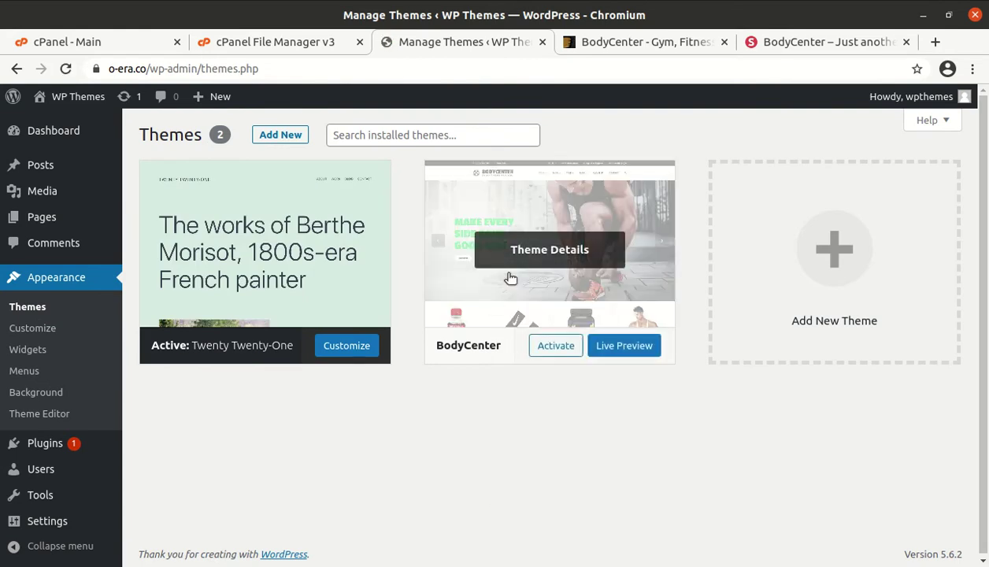
{"action": "left_click", "coordinate": [531, 263]}
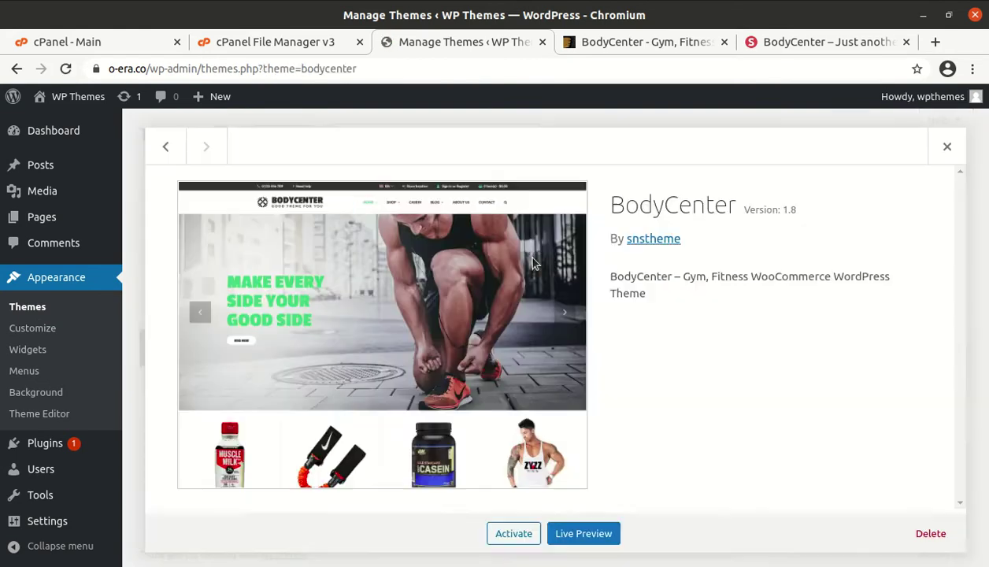
{"action": "left_click_drag", "start_coordinate": [606, 203], "coordinate": [797, 209]}
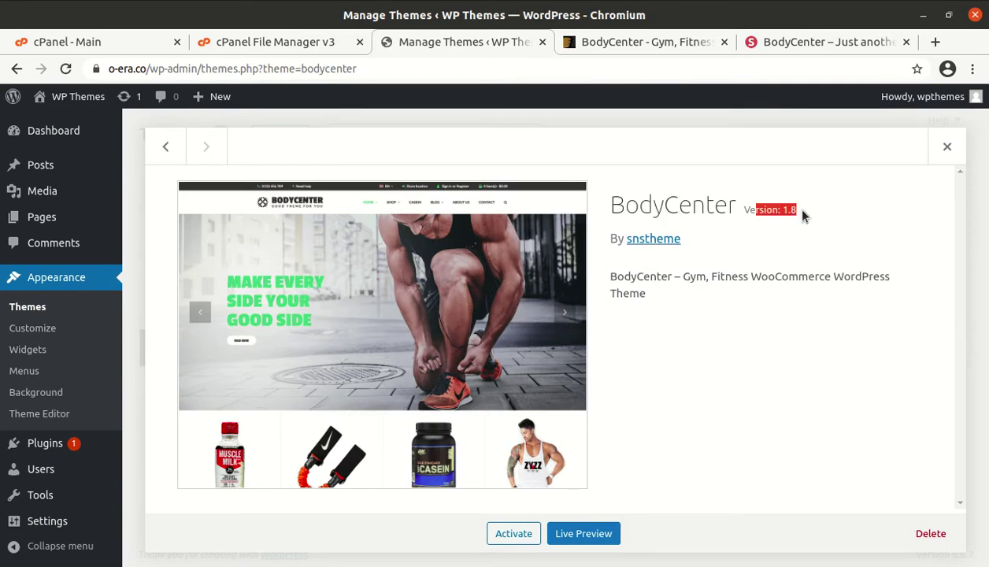
{"action": "left_click_drag", "start_coordinate": [612, 280], "coordinate": [673, 281]}
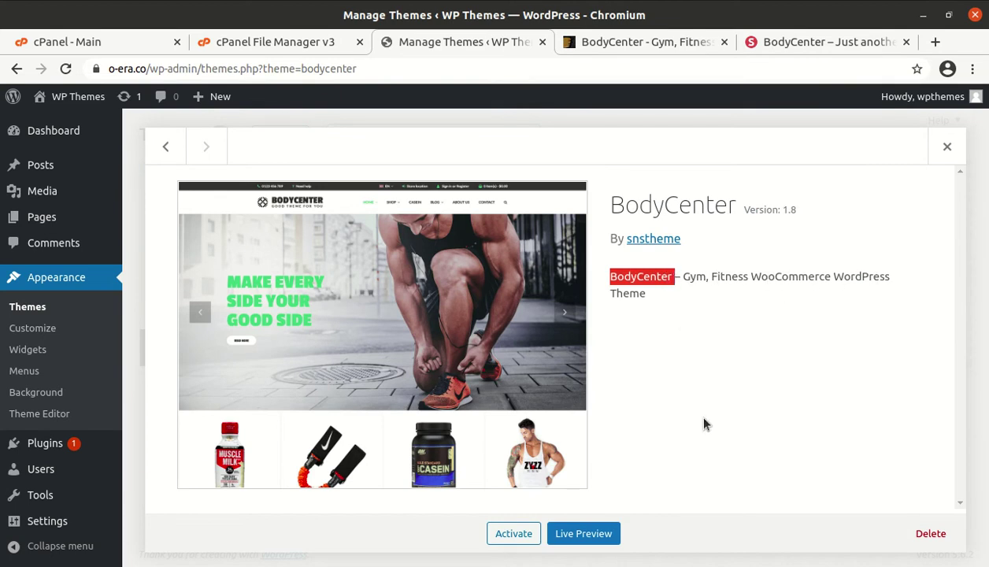
{"action": "left_click", "coordinate": [513, 535]}
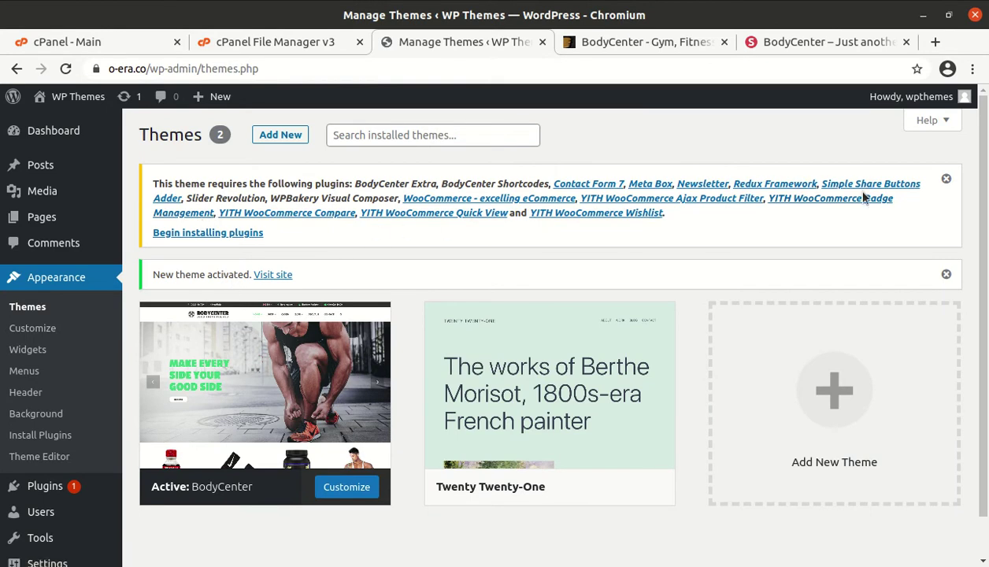
Step: Open the Install Required Plugins page for the BodyCenter theme and scan the list of plugins
{"action": "left_click", "coordinate": [191, 234]}
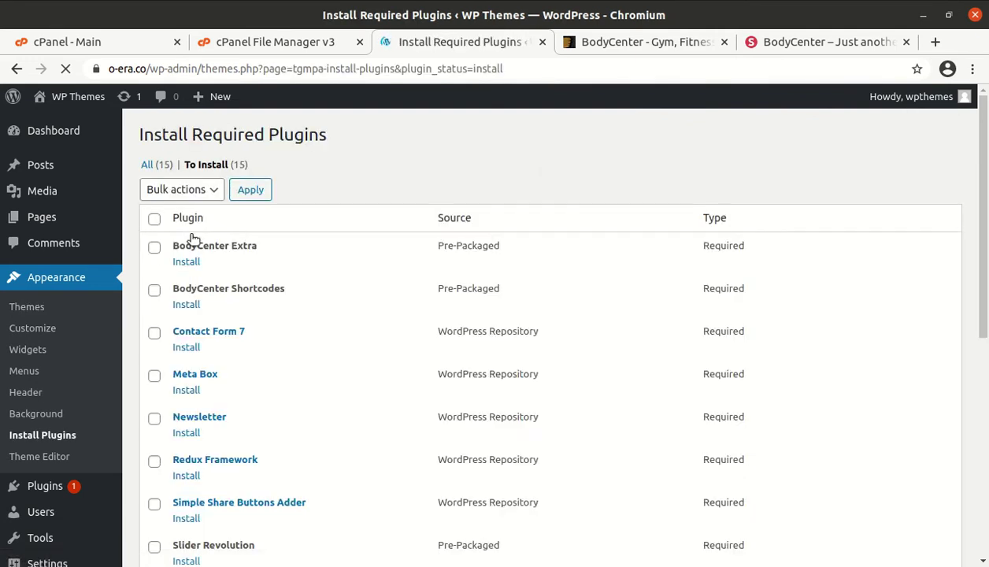
{"action": "scroll", "coordinate": [343, 334], "scroll_direction": "down", "scroll_amount": 10}
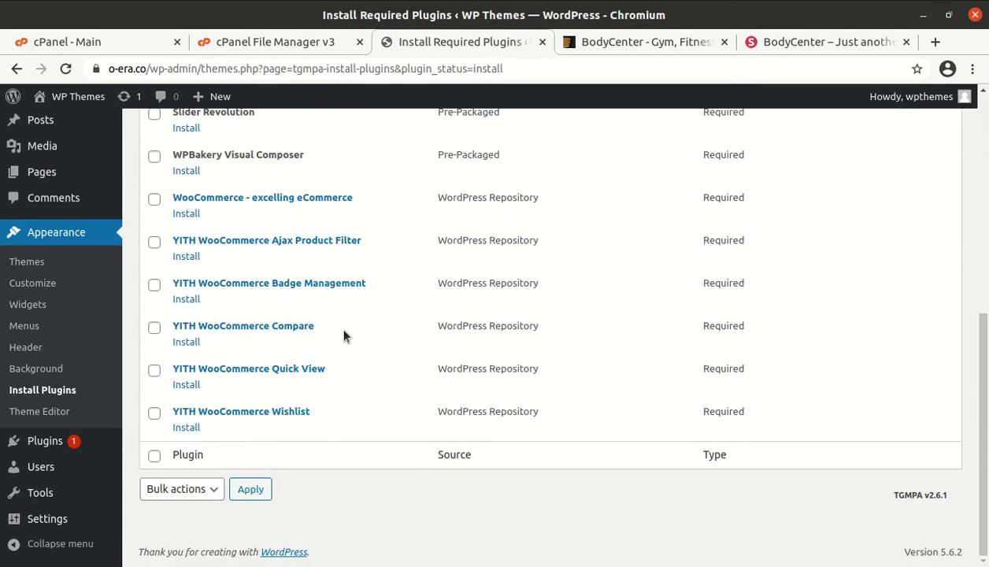
{"action": "scroll", "coordinate": [343, 336], "scroll_direction": "up", "scroll_amount": 5}
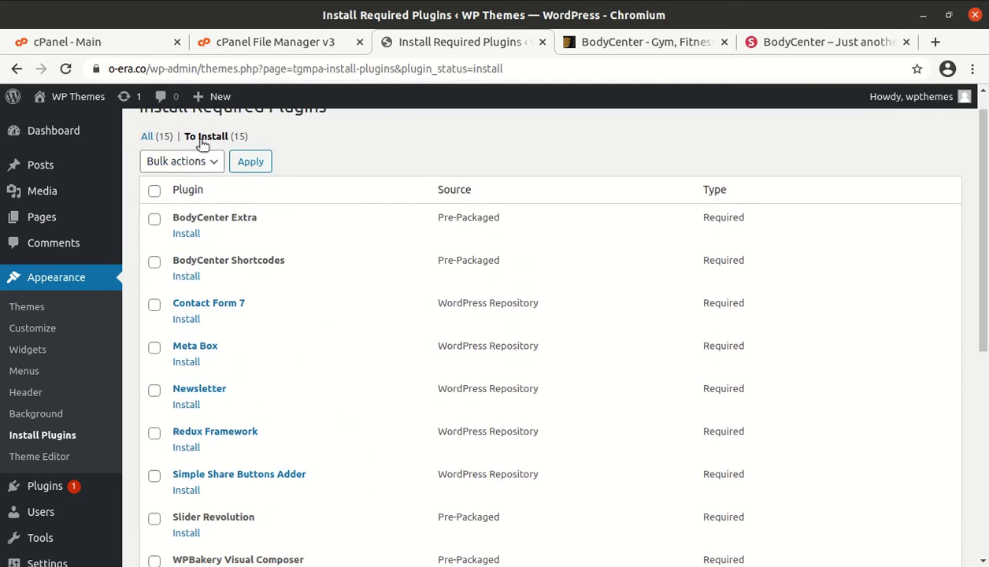
Step: Examine the plugins waiting to be installed, from Redux Framework through WooCommerce and the YITH WooCommerce add-ons
{"action": "left_click_drag", "start_coordinate": [253, 131], "coordinate": [209, 129]}
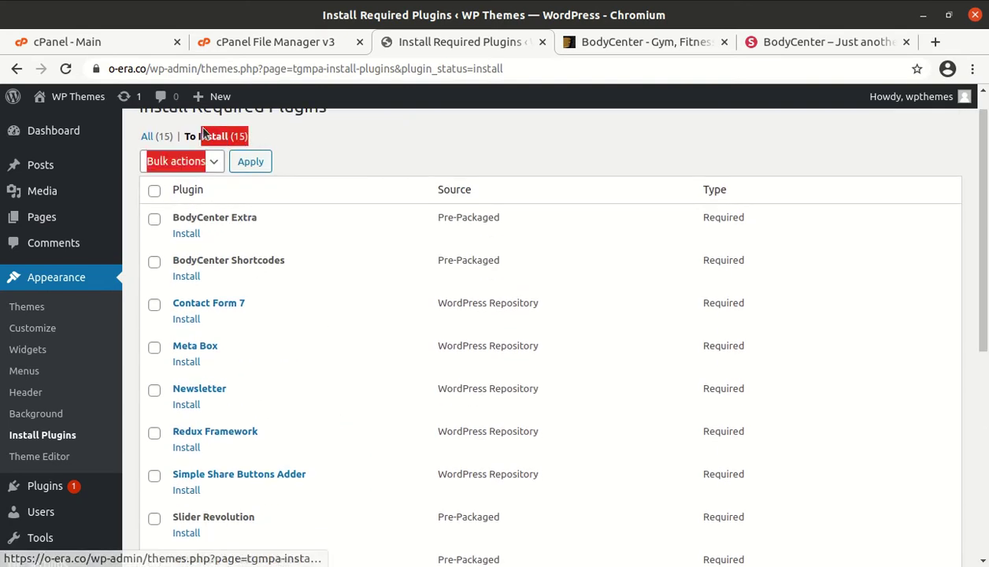
{"action": "left_click", "coordinate": [300, 125]}
{"action": "scroll", "coordinate": [389, 251], "scroll_direction": "down", "scroll_amount": 2}
{"action": "left_click_drag", "start_coordinate": [261, 311], "coordinate": [166, 306]}
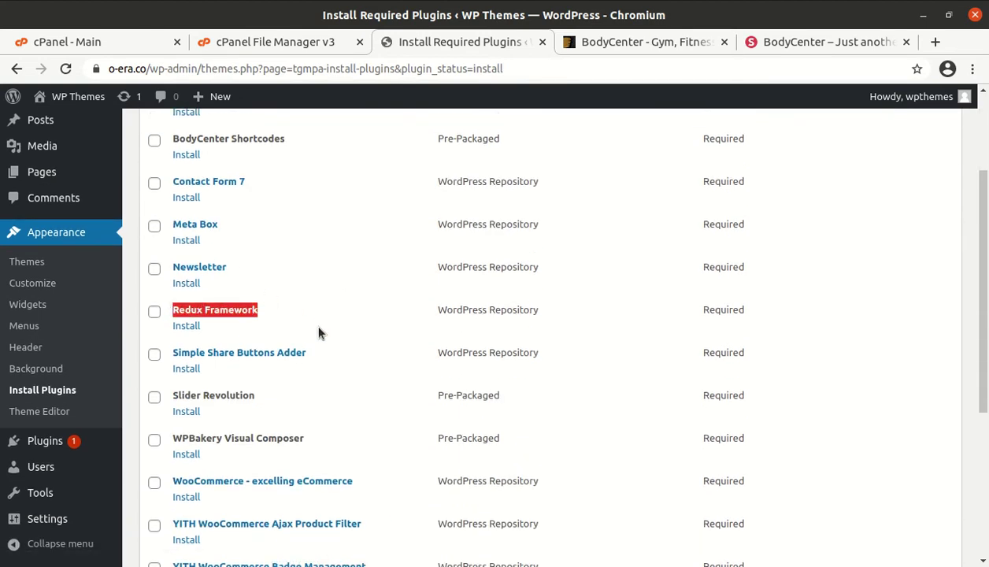
{"action": "scroll", "coordinate": [338, 424], "scroll_direction": "down", "scroll_amount": 2}
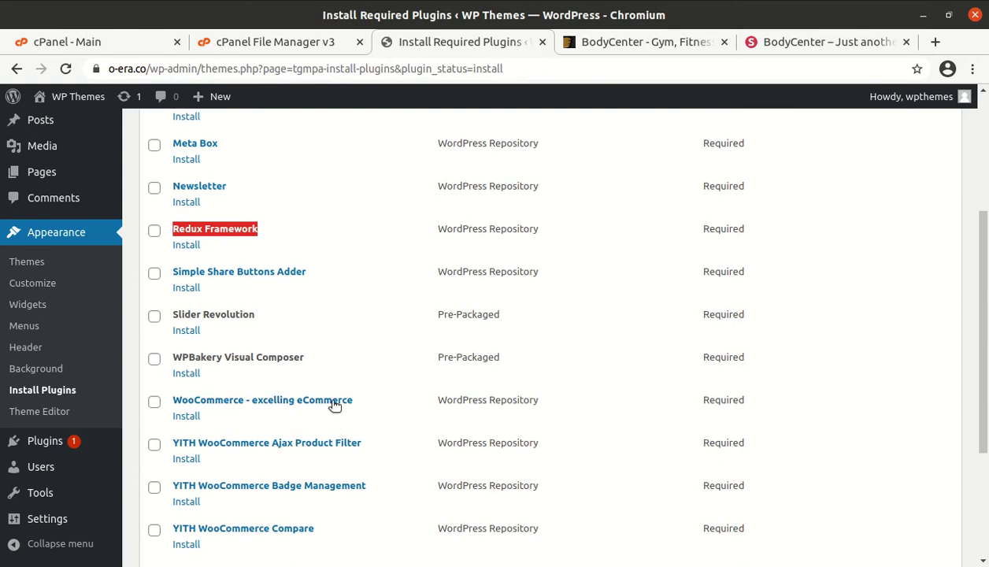
{"action": "scroll", "coordinate": [322, 379], "scroll_direction": "down", "scroll_amount": 4}
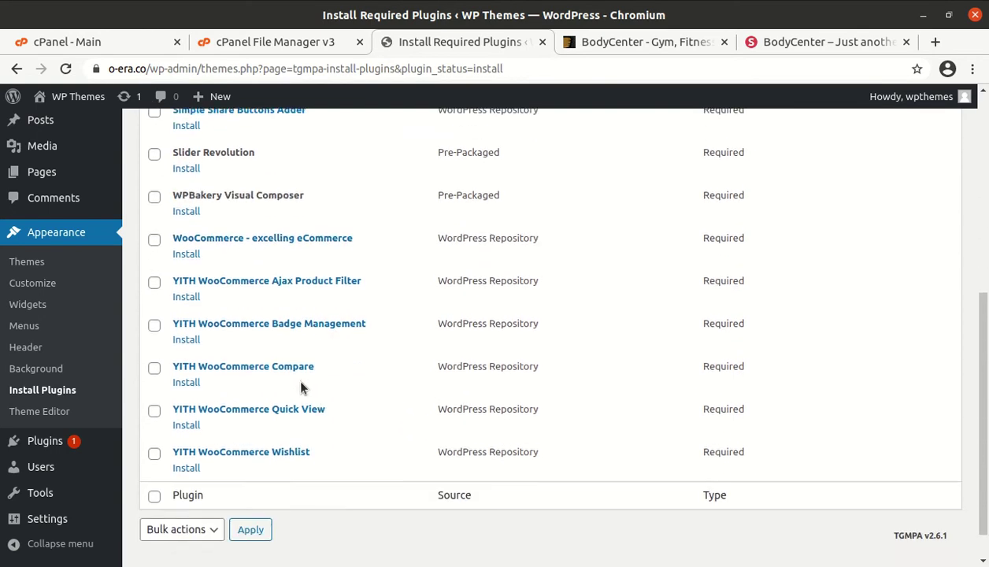
{"action": "scroll", "coordinate": [331, 227], "scroll_direction": "up", "scroll_amount": 2}
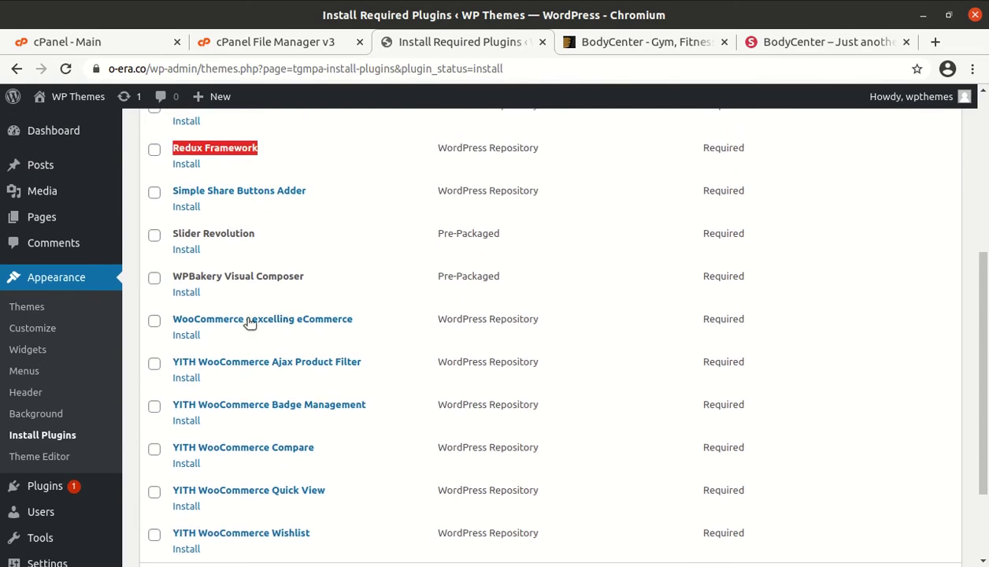
{"action": "scroll", "coordinate": [304, 358], "scroll_direction": "down", "scroll_amount": 4}
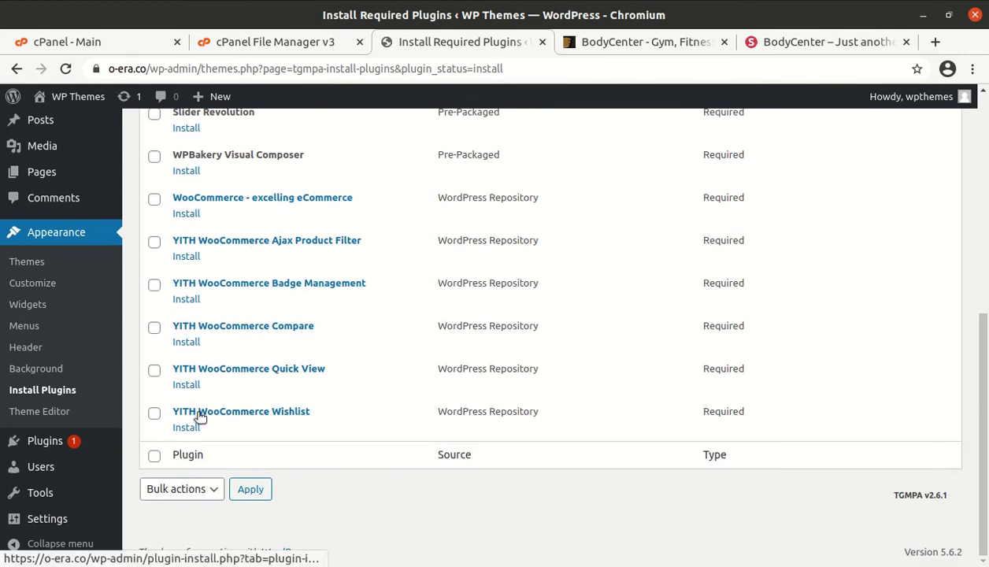
Step: Examine the pre-packaged WPBakery Visual Composer and Slider Revolution entries, and look over the whole required plugin list again
{"action": "scroll", "coordinate": [205, 410], "scroll_direction": "up", "scroll_amount": 6}
{"action": "left_click_drag", "start_coordinate": [331, 399], "coordinate": [172, 397]}
{"action": "left_click_drag", "start_coordinate": [263, 355], "coordinate": [175, 355]}
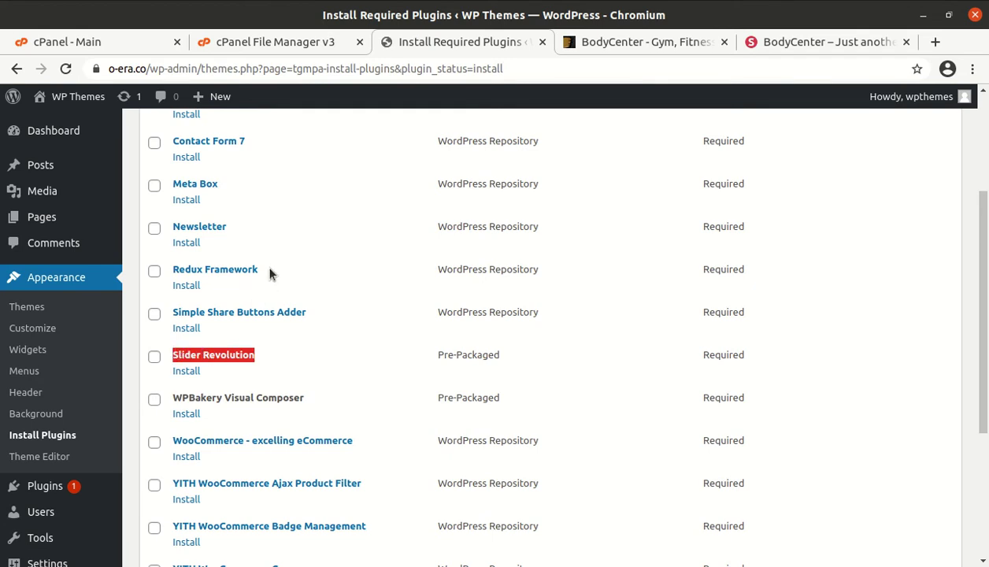
{"action": "scroll", "coordinate": [261, 276], "scroll_direction": "up", "scroll_amount": 2}
{"action": "scroll", "coordinate": [289, 344], "scroll_direction": "up", "scroll_amount": 2}
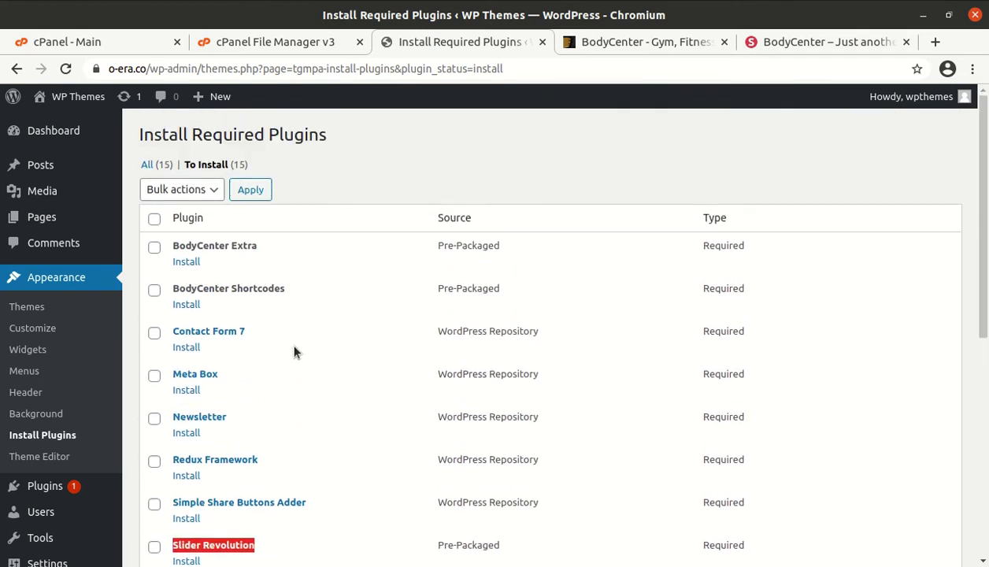
{"action": "scroll", "coordinate": [293, 351], "scroll_direction": "down", "scroll_amount": 2}
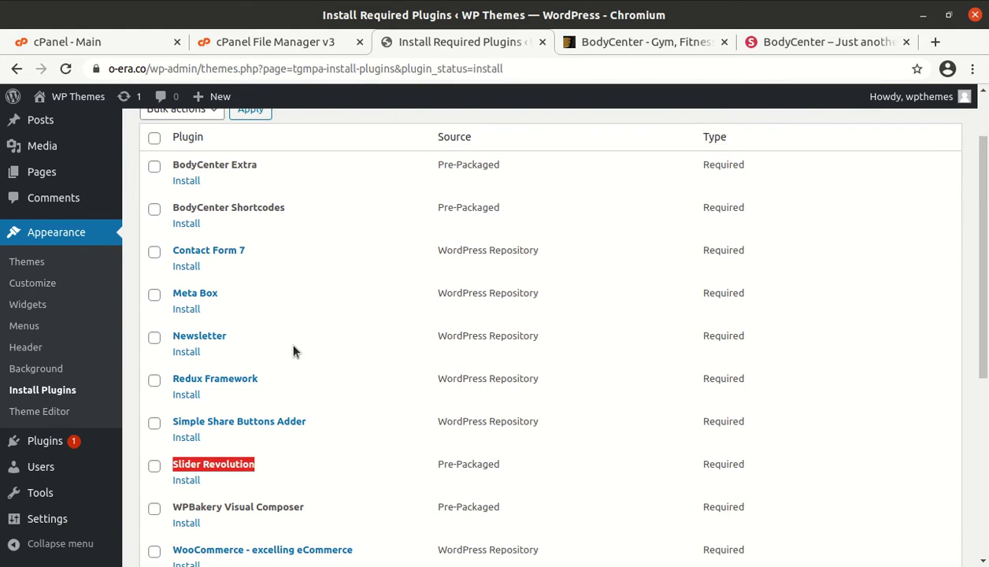
{"action": "scroll", "coordinate": [293, 351], "scroll_direction": "down", "scroll_amount": 8}
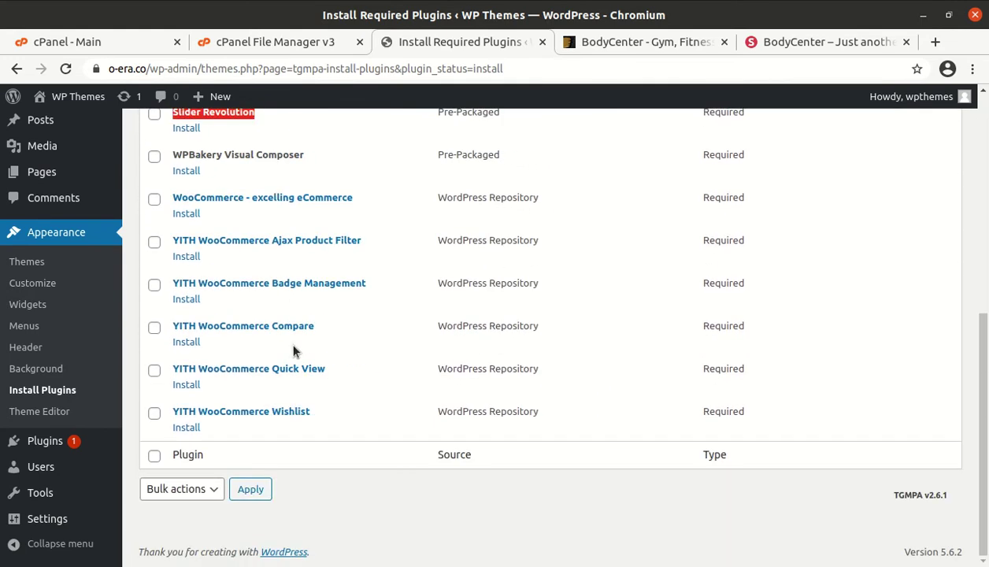
{"action": "scroll", "coordinate": [293, 351], "scroll_direction": "up", "scroll_amount": 6}
{"action": "scroll", "coordinate": [293, 351], "scroll_direction": "up", "scroll_amount": 3}
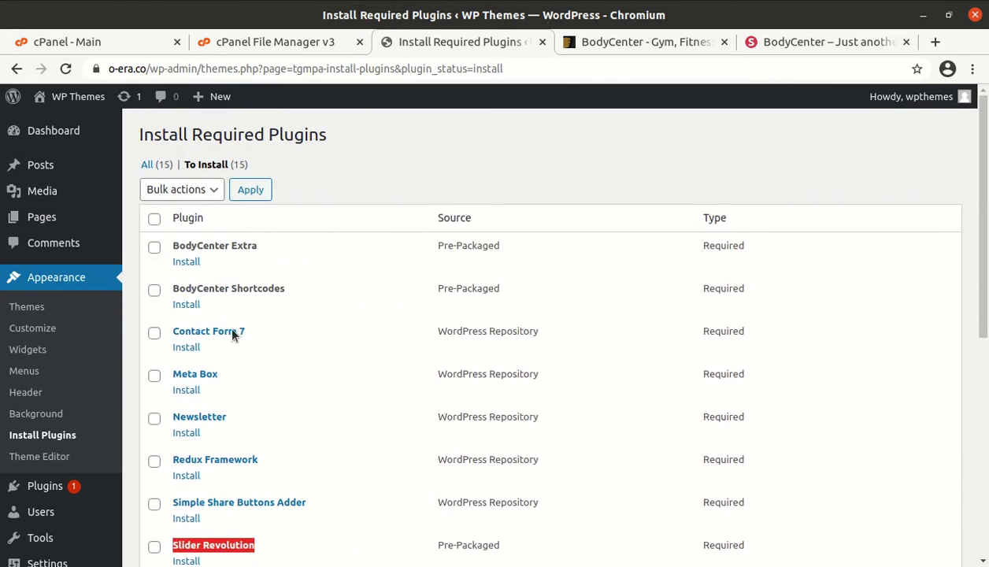
Step: Install all the listed required plugins in bulk and review the installation log through to YITH WooCommerce Wishlist
{"action": "left_click", "coordinate": [154, 219]}
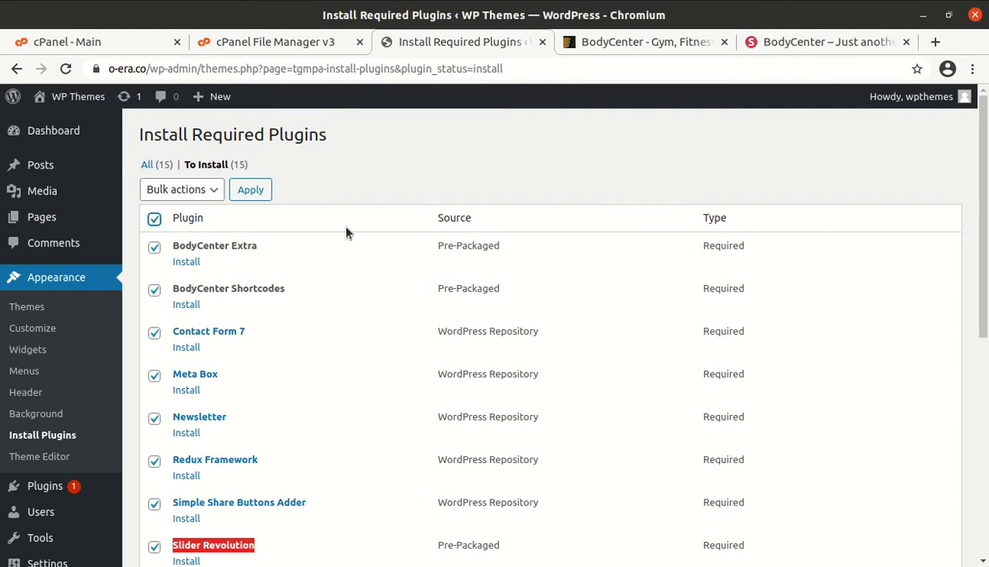
{"action": "left_click", "coordinate": [213, 191]}
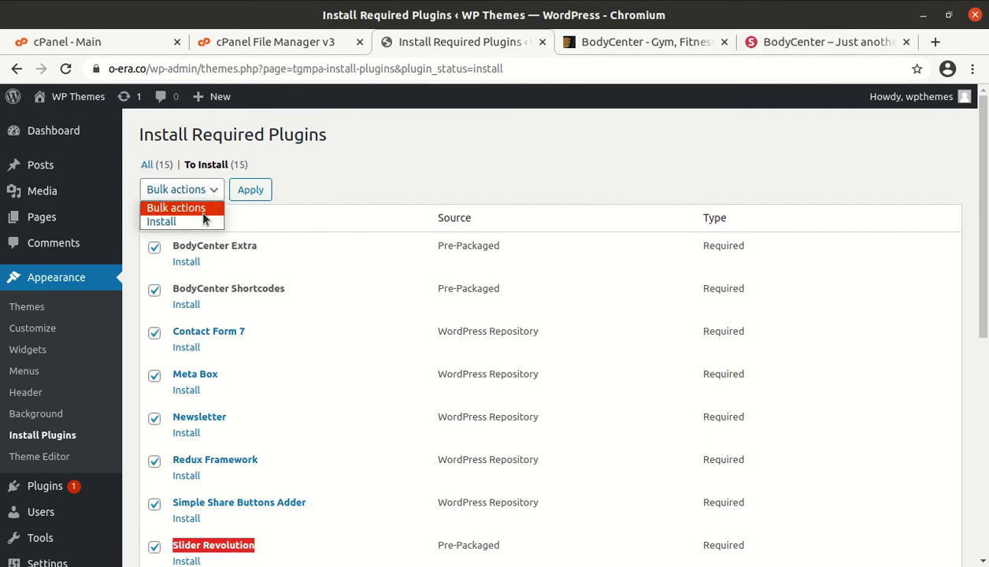
{"action": "left_click", "coordinate": [189, 221]}
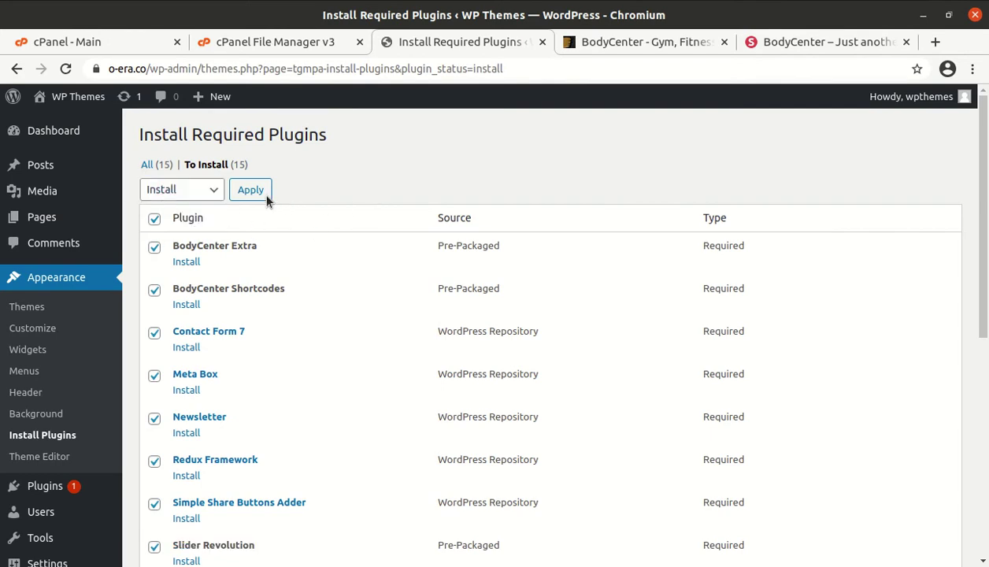
{"action": "left_click", "coordinate": [250, 197]}
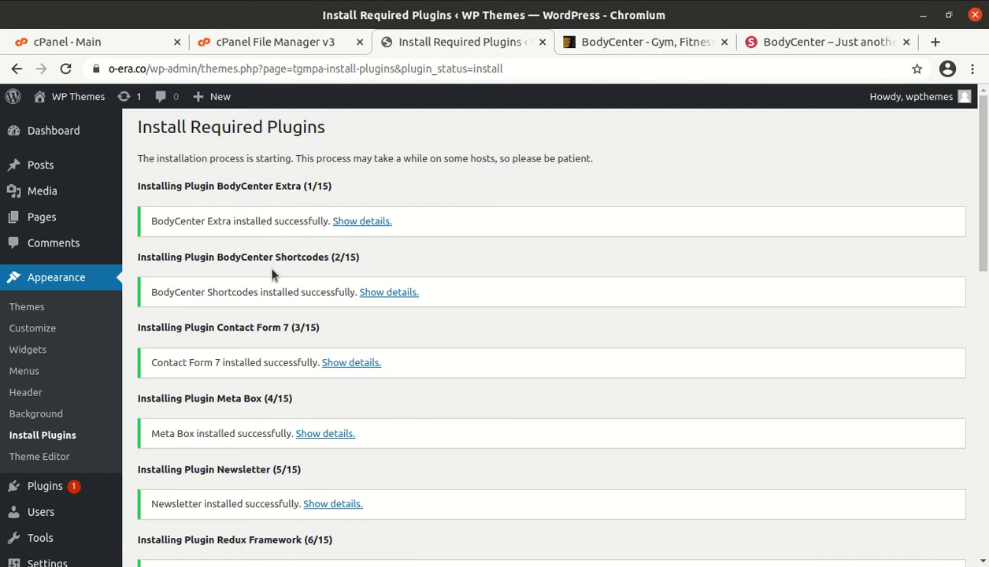
{"action": "scroll", "coordinate": [272, 274], "scroll_direction": "down", "scroll_amount": 10}
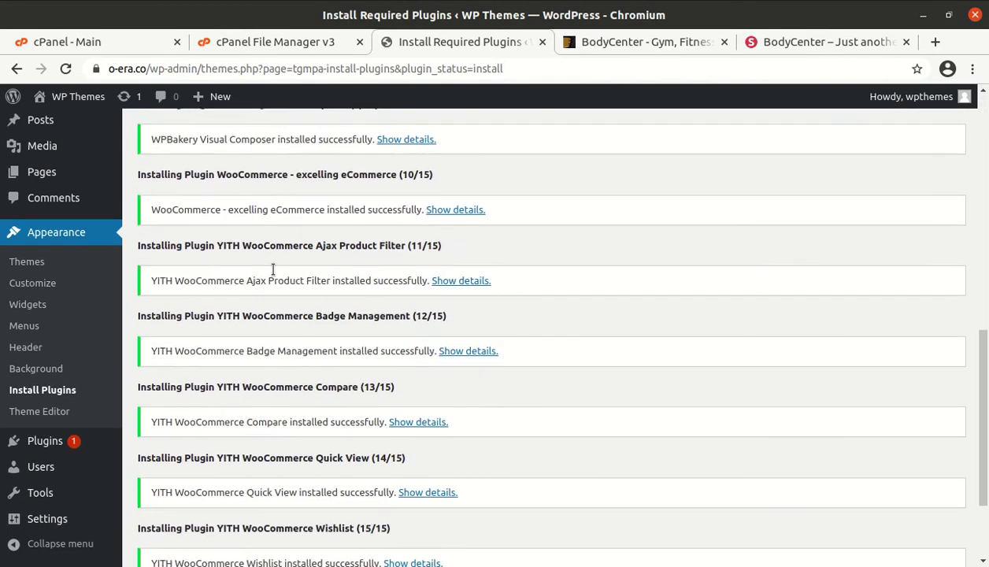
{"action": "scroll", "coordinate": [273, 269], "scroll_direction": "down", "scroll_amount": 3}
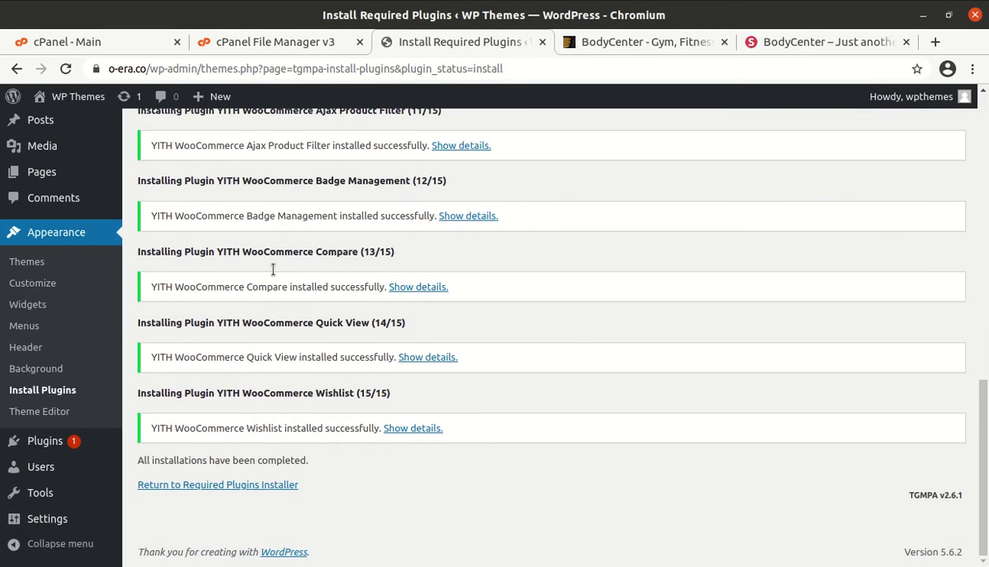
Step: Return to the Required Plugins Installer and activate all the installed plugins in bulk
{"action": "left_click", "coordinate": [200, 488]}
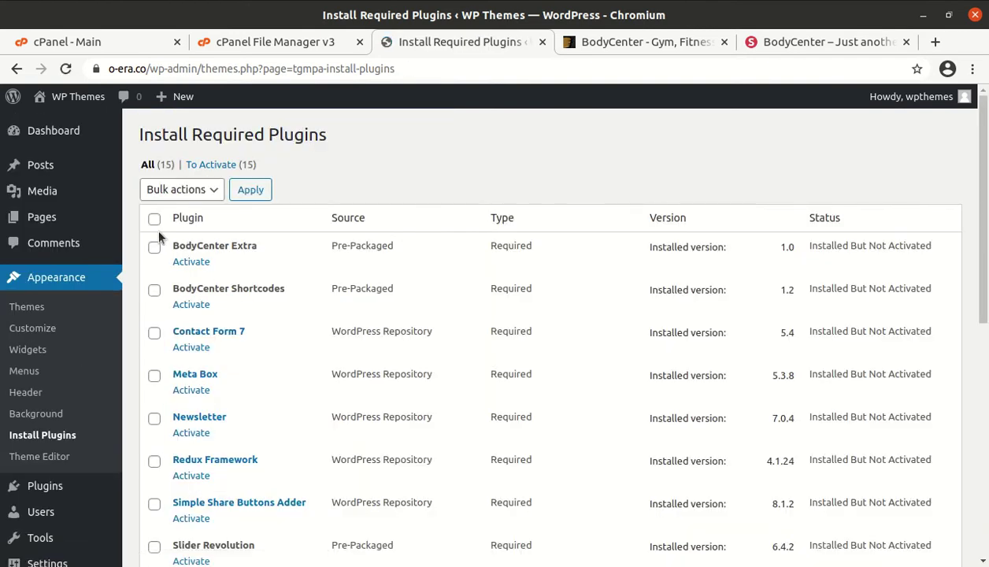
{"action": "left_click", "coordinate": [154, 219]}
{"action": "left_click", "coordinate": [182, 189]}
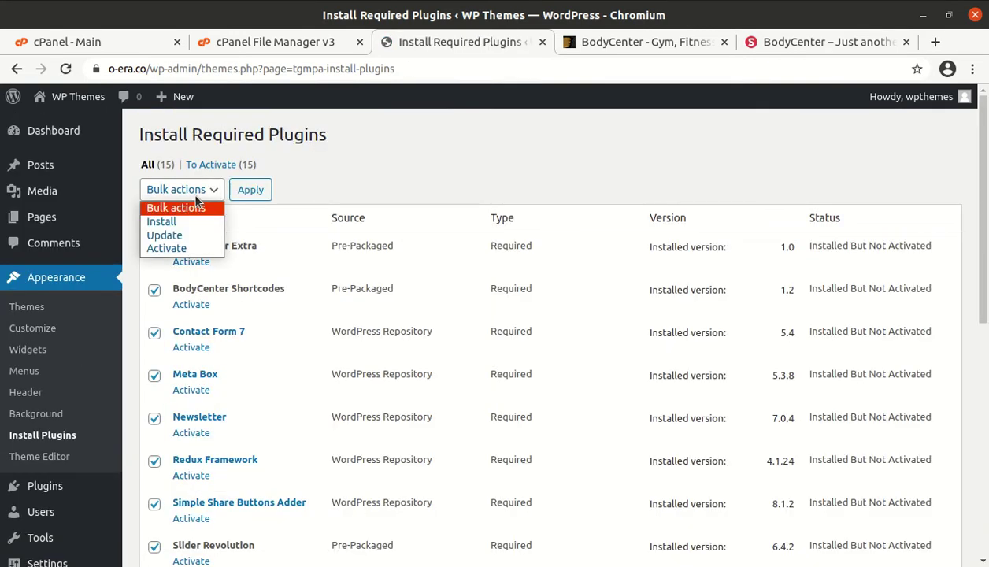
{"action": "left_click", "coordinate": [167, 247]}
{"action": "left_click", "coordinate": [255, 190]}
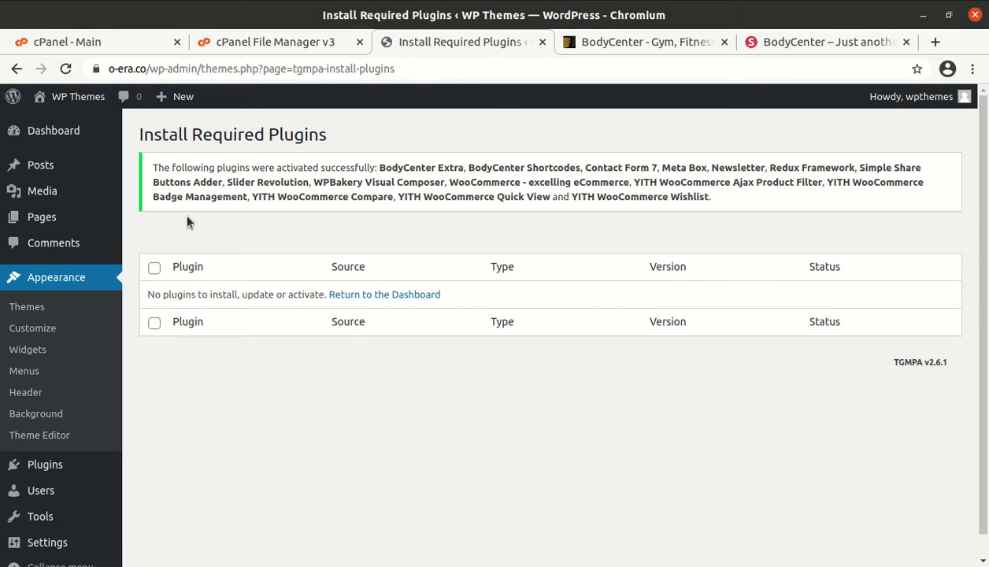
Step: Open the dashboard, skip WooCommerce's store details setup while accepting usage tracking, and dismiss the store welcome dialog
{"action": "left_click", "coordinate": [69, 132]}
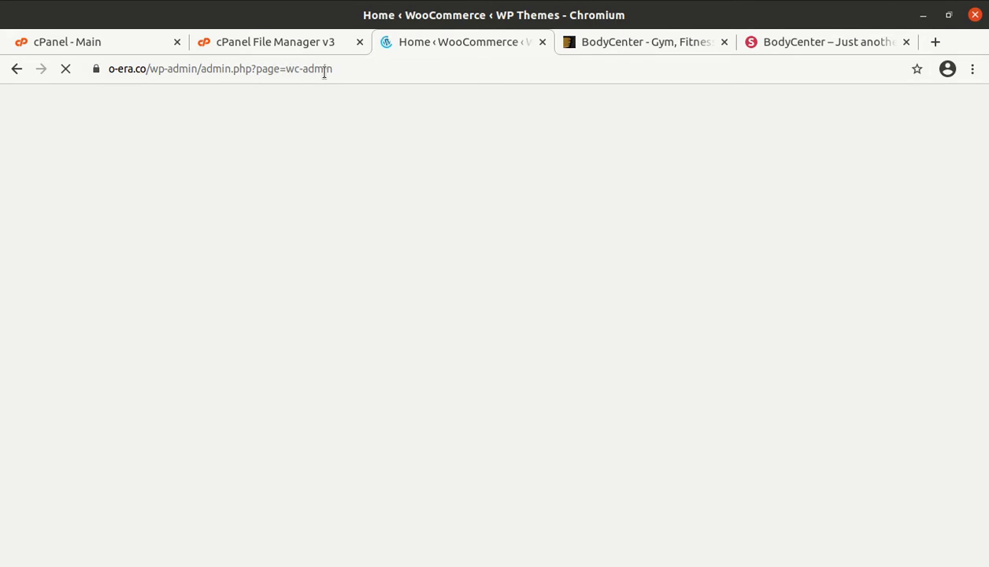
{"action": "left_click_drag", "start_coordinate": [335, 71], "coordinate": [289, 68]}
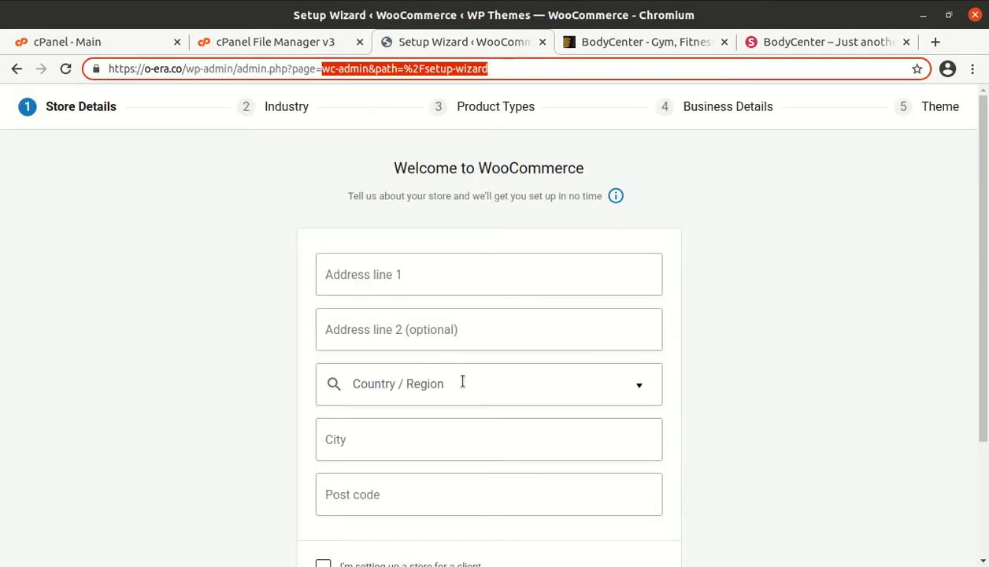
{"action": "scroll", "coordinate": [460, 385], "scroll_direction": "down", "scroll_amount": 3}
{"action": "left_click", "coordinate": [463, 531]}
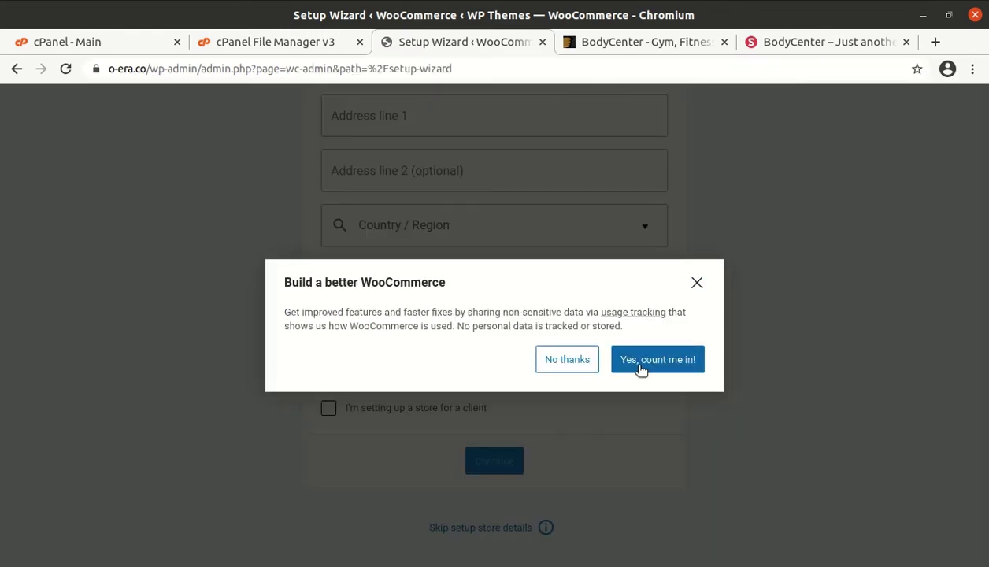
{"action": "left_click", "coordinate": [640, 363]}
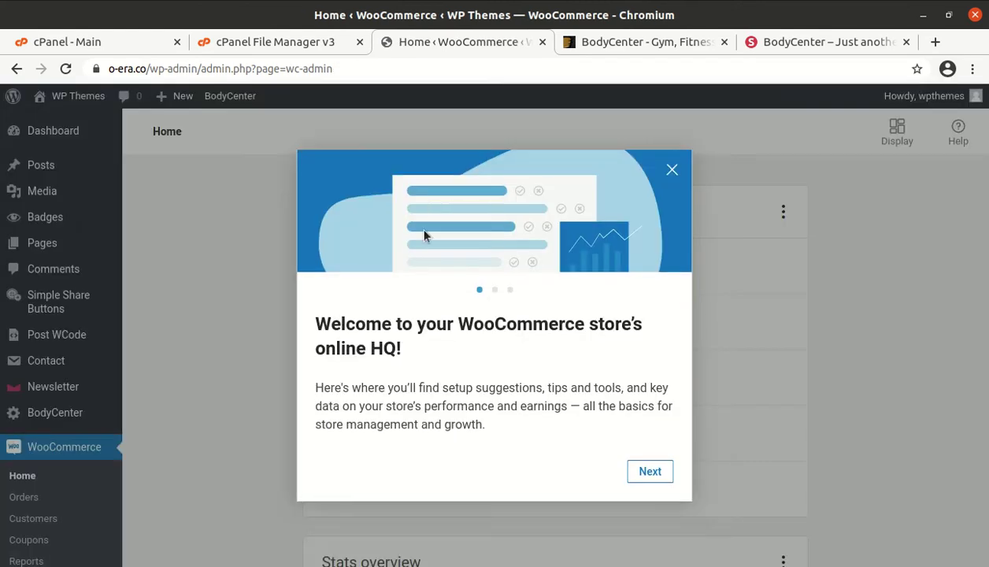
{"action": "left_click", "coordinate": [671, 169]}
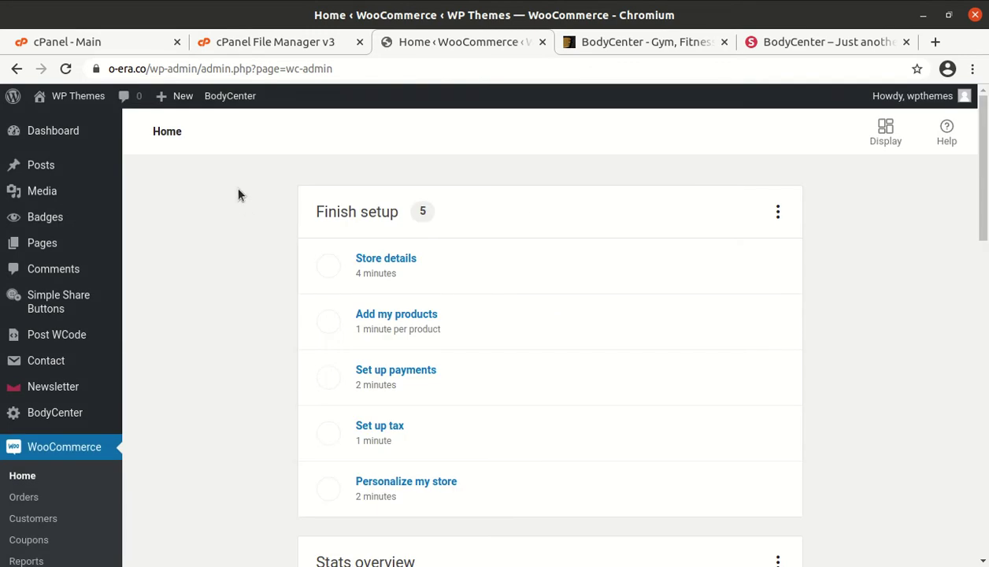
Step: Visit the live site and look over its front page under the BodyCenter theme
{"action": "mouse_move", "coordinate": [63, 100]}
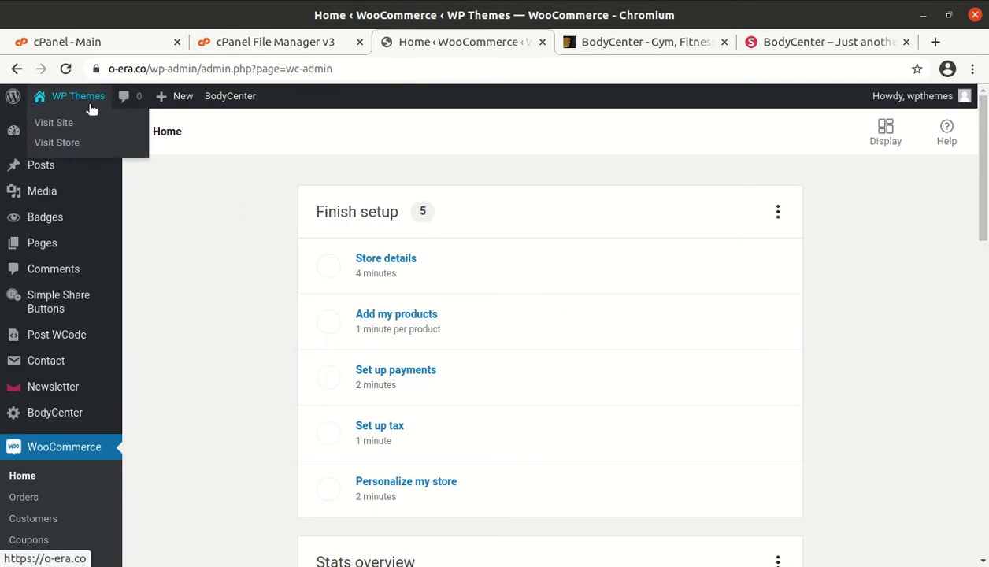
{"action": "left_click", "coordinate": [54, 124]}
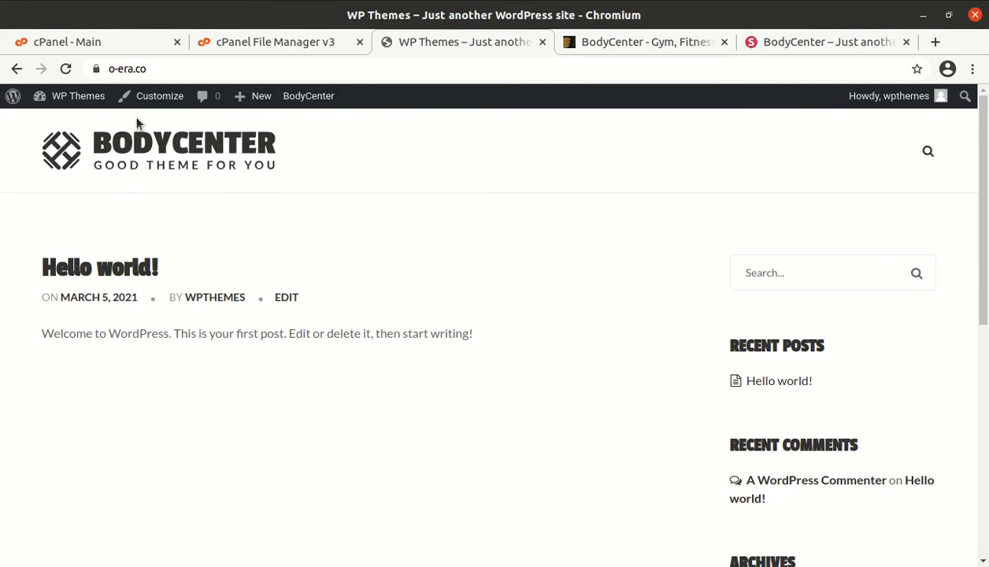
{"action": "scroll", "coordinate": [530, 316], "scroll_direction": "down", "scroll_amount": 8}
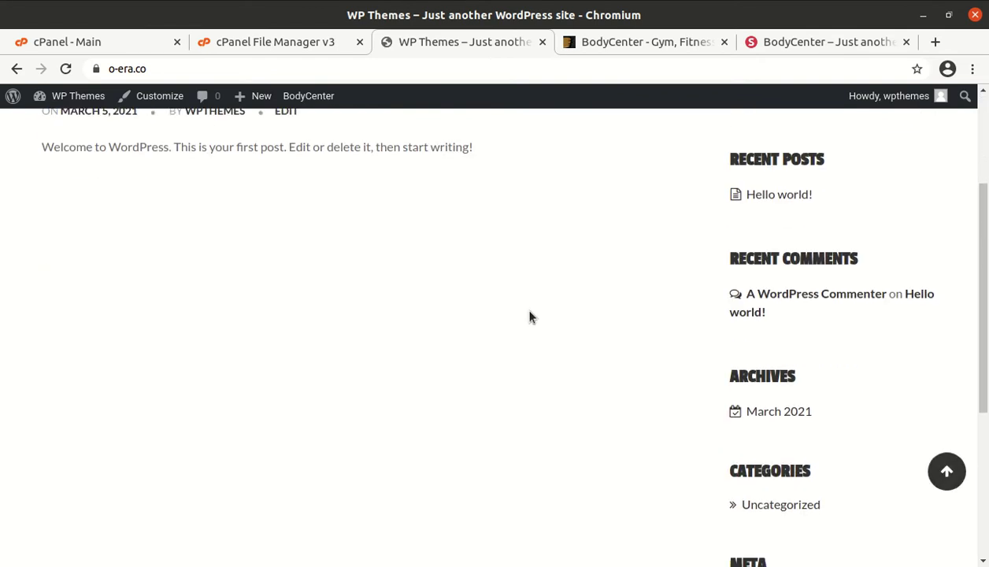
{"action": "scroll", "coordinate": [529, 317], "scroll_direction": "down", "scroll_amount": 1}
{"action": "scroll", "coordinate": [530, 315], "scroll_direction": "up", "scroll_amount": 9}
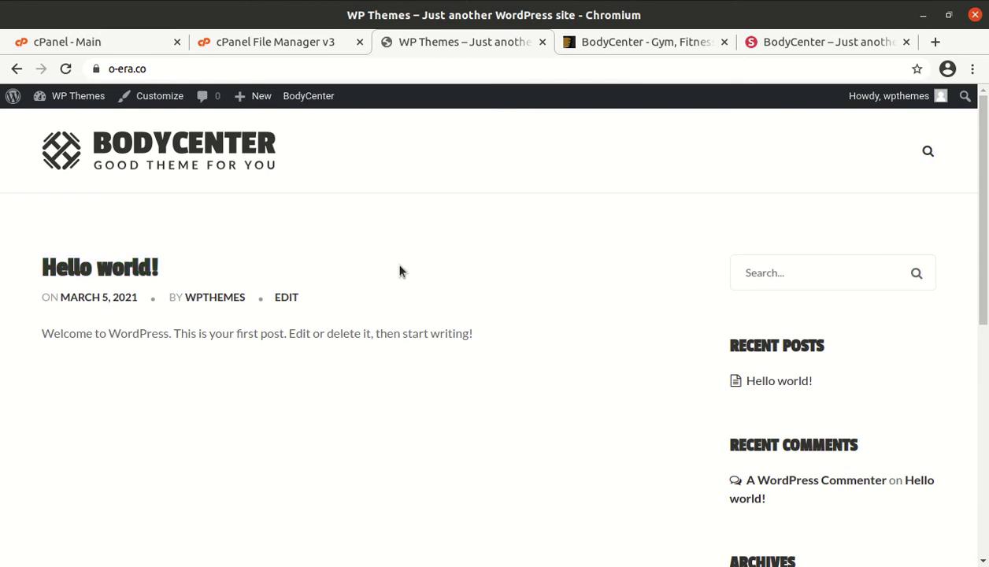
Step: Switch to the BodyCenter demo site and examine its home page for comparison
{"action": "left_click", "coordinate": [803, 41]}
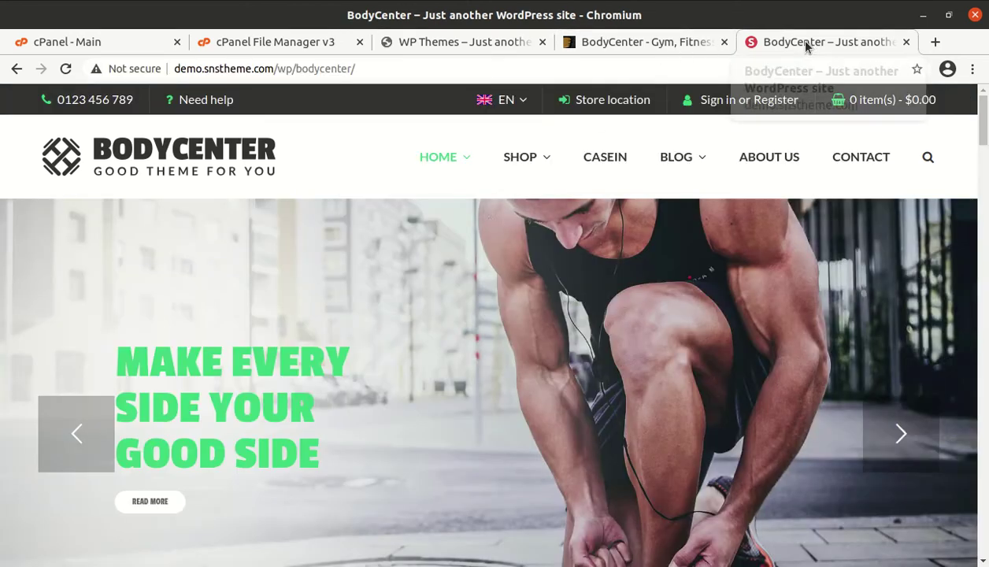
{"action": "scroll", "coordinate": [367, 319], "scroll_direction": "down", "scroll_amount": 3}
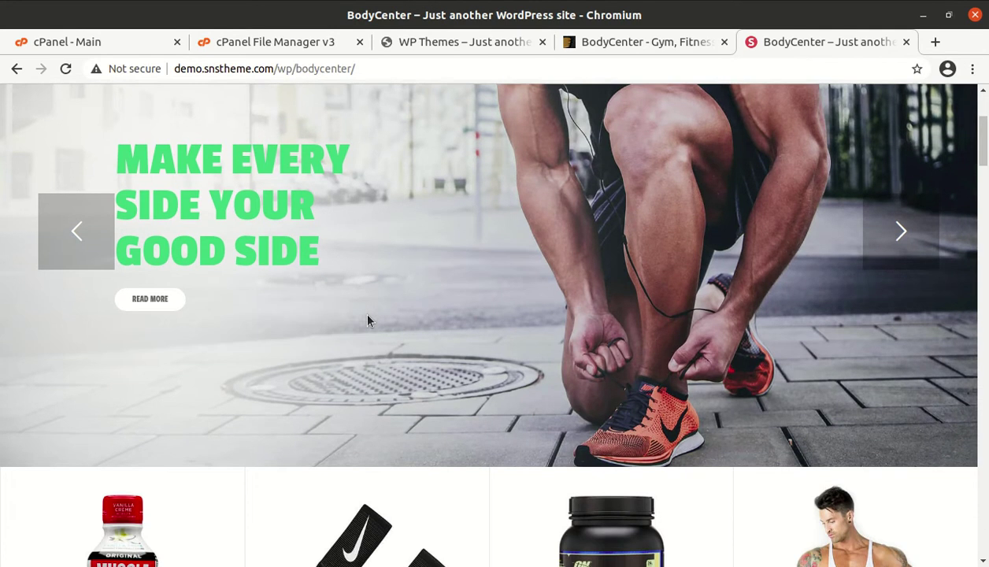
{"action": "scroll", "coordinate": [367, 320], "scroll_direction": "down", "scroll_amount": 3}
{"action": "scroll", "coordinate": [366, 320], "scroll_direction": "up", "scroll_amount": 6}
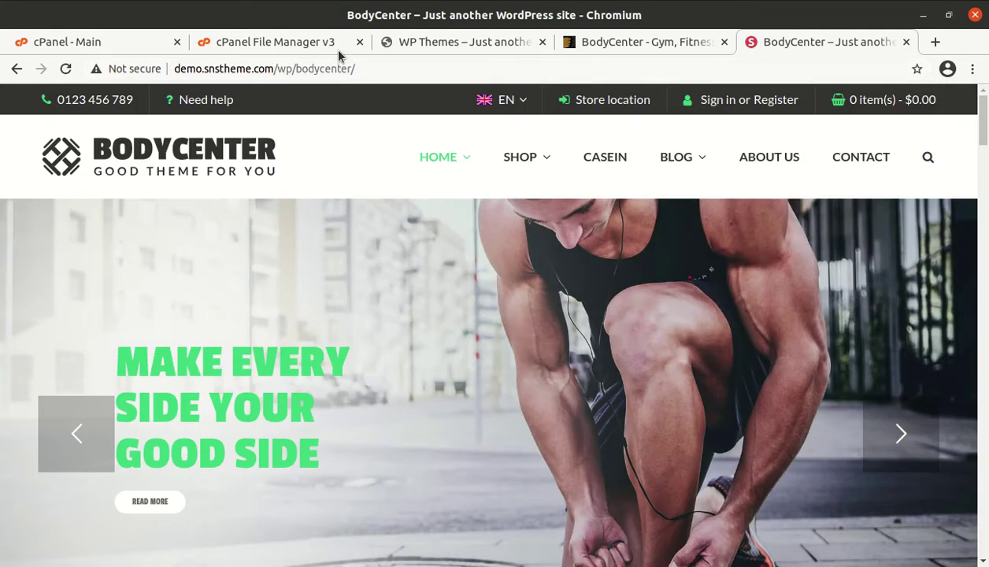
Step: Go back to the o-era.co site, open its WordPress dashboard, and open the BodyCenter theme's Demo content options
{"action": "left_click", "coordinate": [426, 42]}
{"action": "mouse_move", "coordinate": [75, 96]}
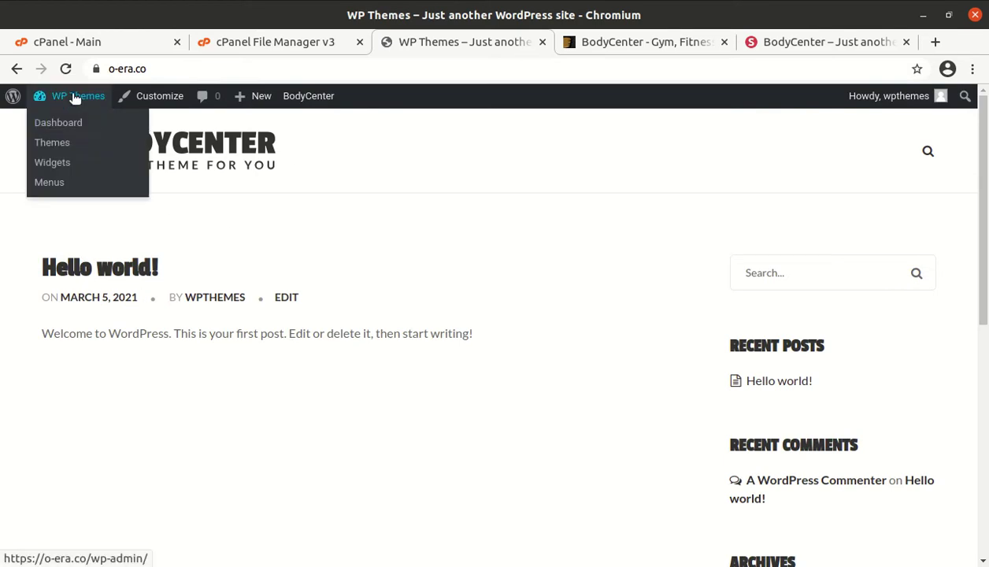
{"action": "left_click", "coordinate": [73, 129]}
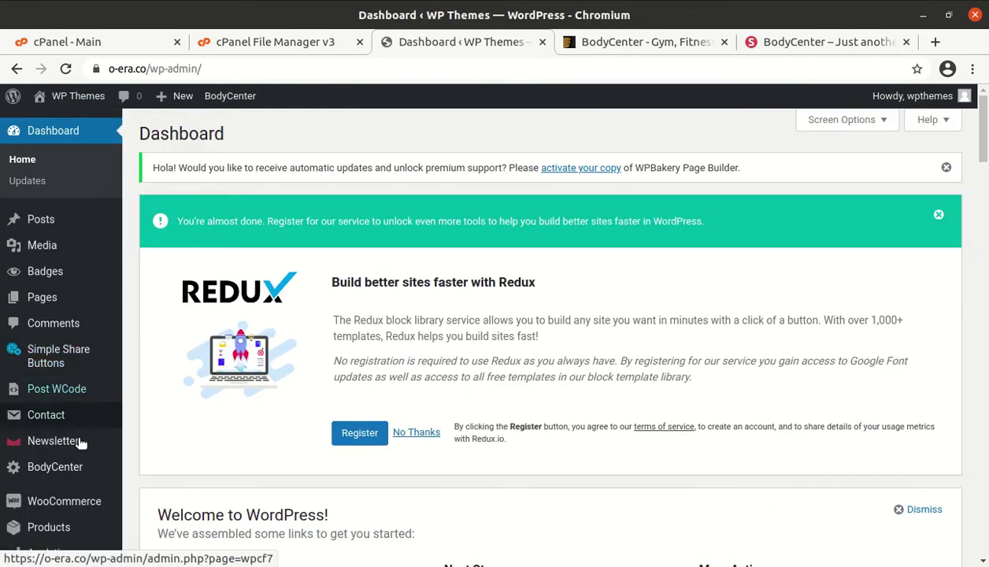
{"action": "mouse_move", "coordinate": [74, 464]}
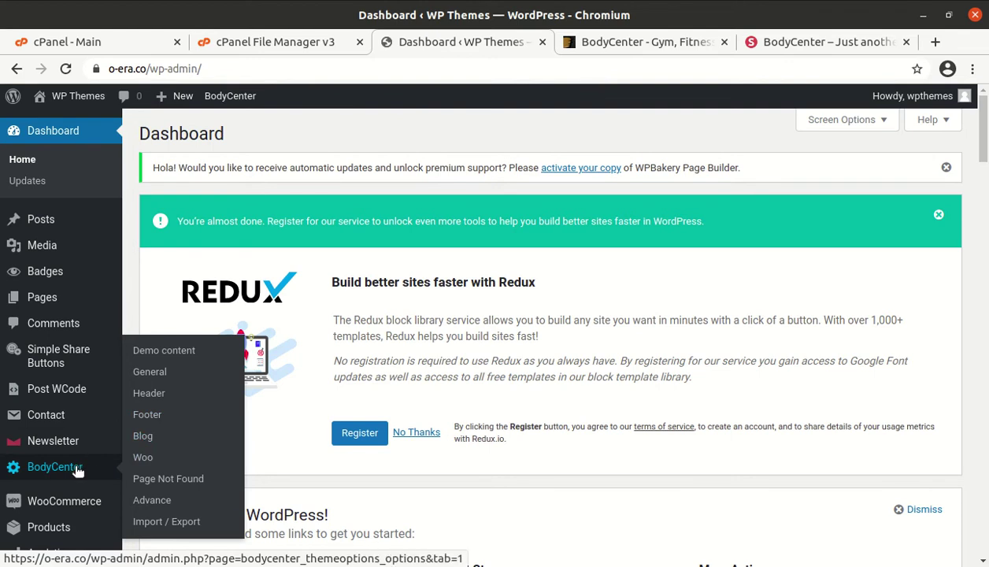
{"action": "left_click", "coordinate": [165, 356]}
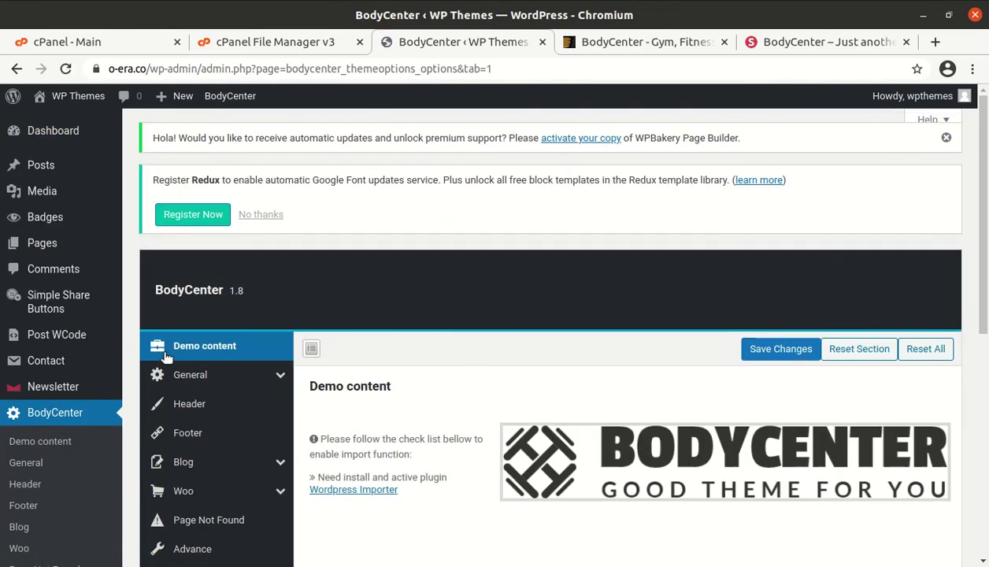
Step: Follow the Wordpress Importer link in the demo content checklist and download the plugin from WordPress.org
{"action": "scroll", "coordinate": [363, 389], "scroll_direction": "down", "scroll_amount": 3}
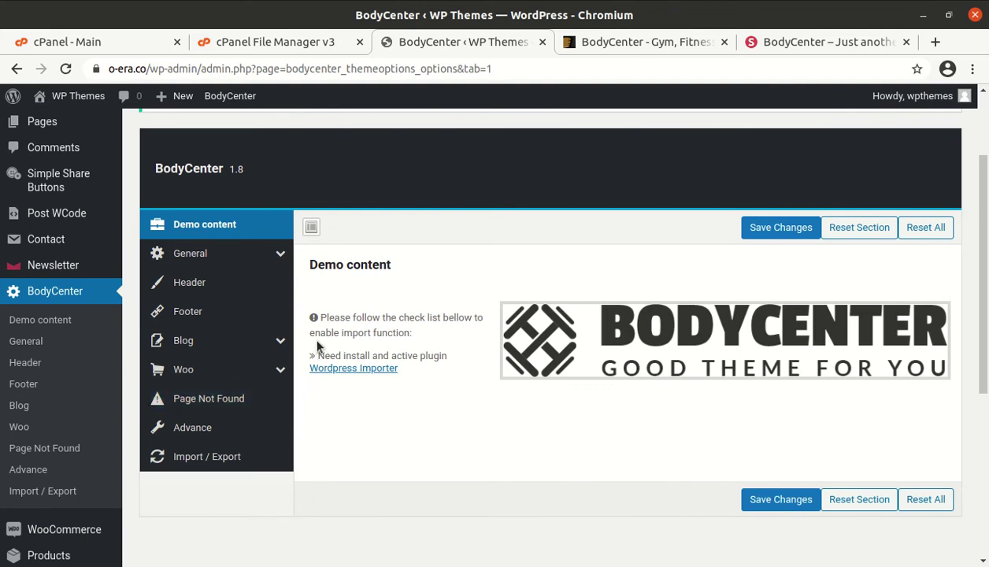
{"action": "left_click", "coordinate": [356, 371]}
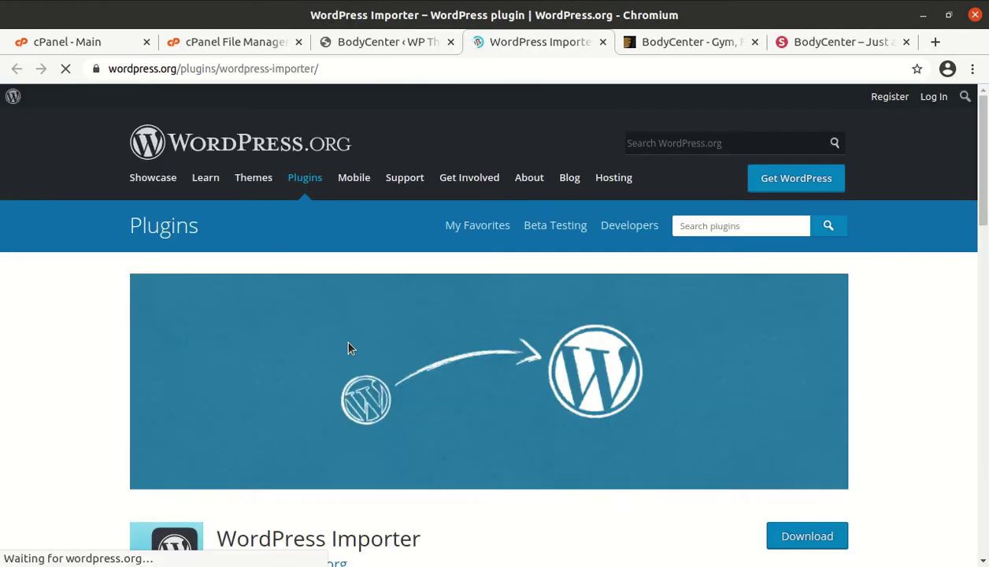
{"action": "scroll", "coordinate": [486, 374], "scroll_direction": "down", "scroll_amount": 5}
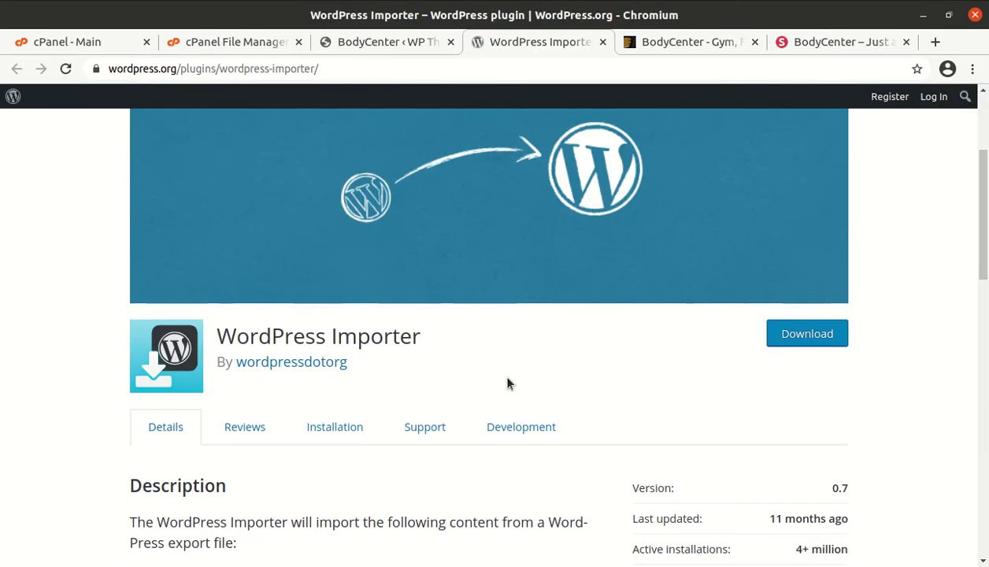
{"action": "left_click", "coordinate": [779, 340]}
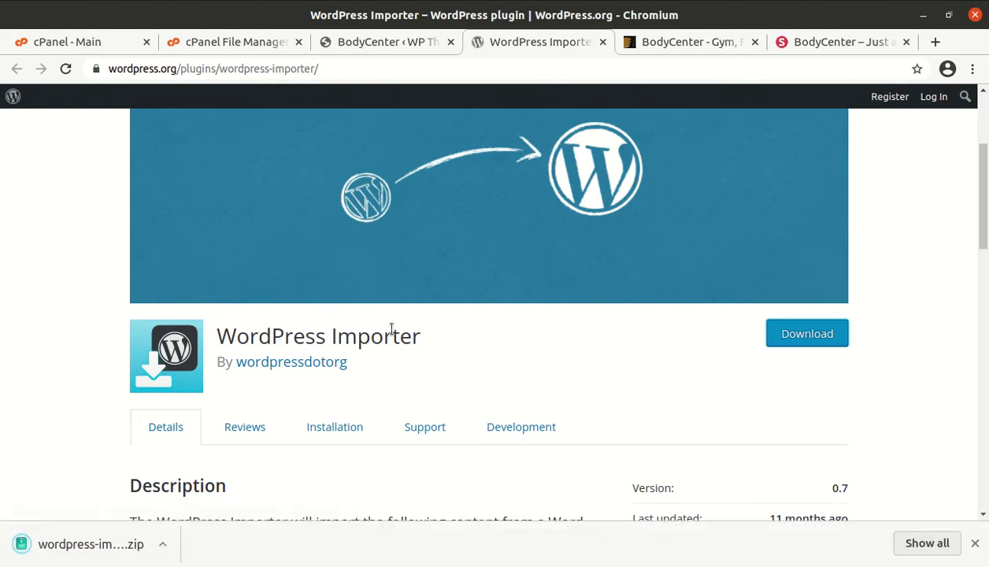
Step: Switch to the cPanel File Manager and go up from the themes folder to wp-content
{"action": "left_click", "coordinate": [256, 44]}
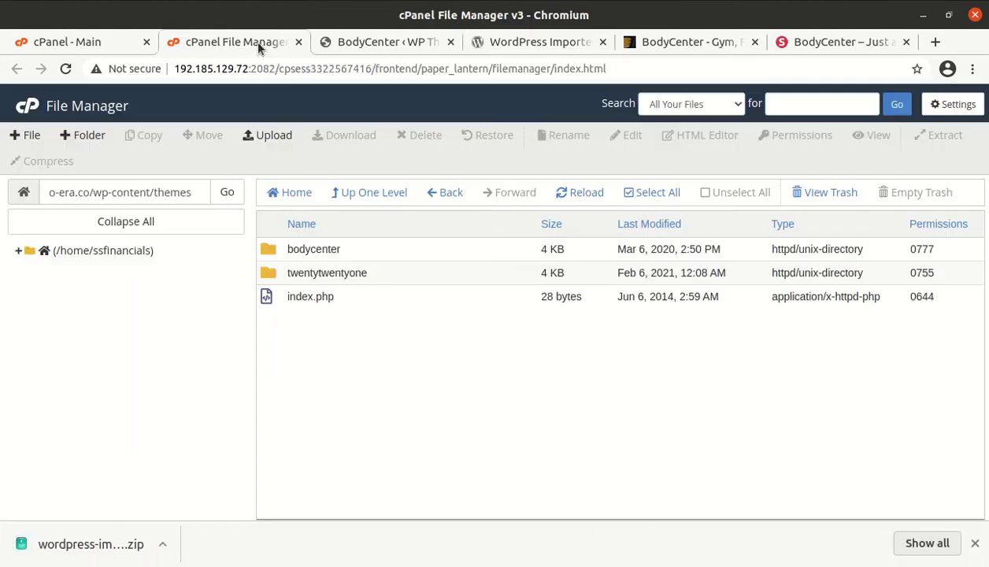
{"action": "left_click", "coordinate": [388, 196]}
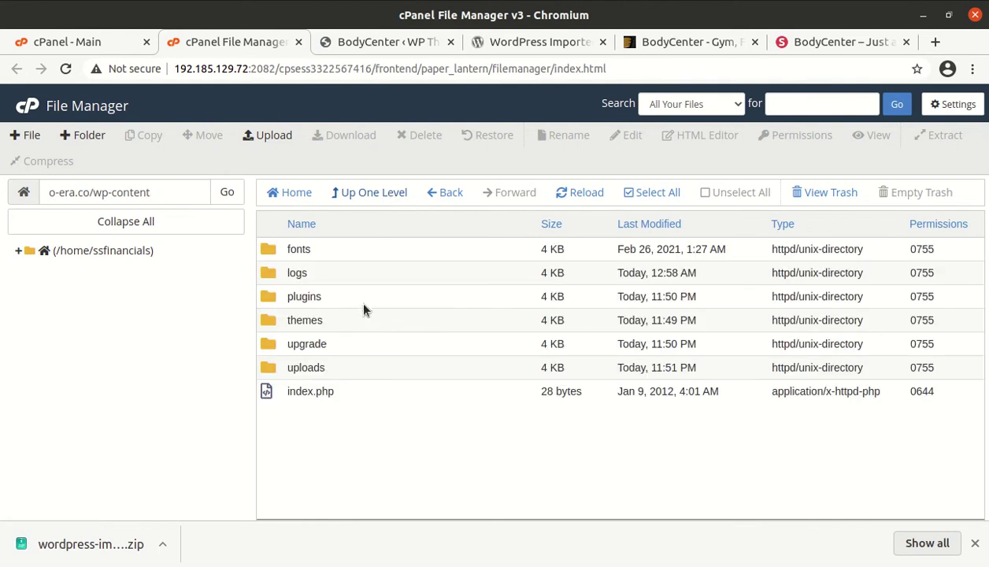
Step: Switch from the cPanel File Manager to the o-era.co WordPress admin and open the page for adding a new plugin
{"action": "left_click", "coordinate": [370, 41]}
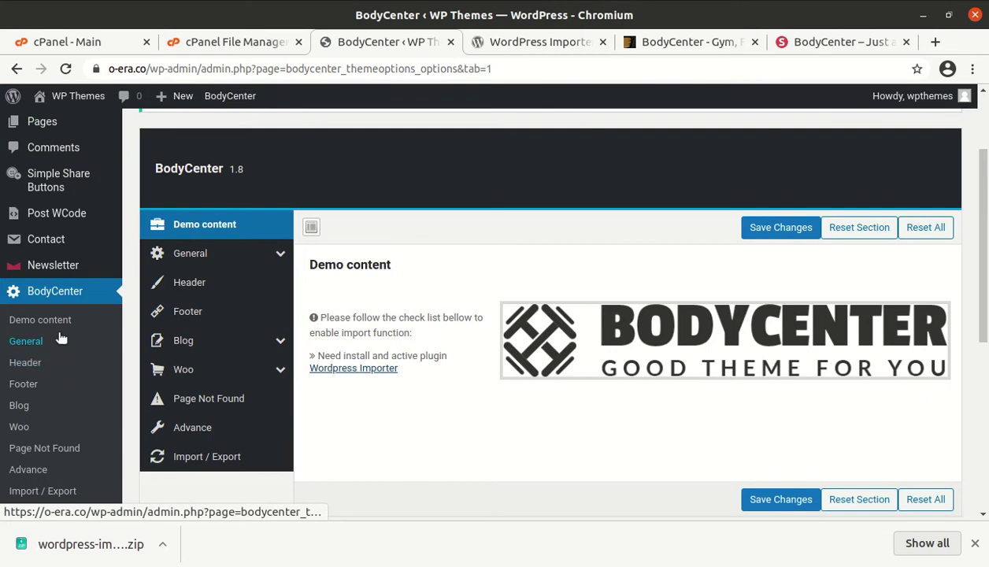
{"action": "scroll", "coordinate": [27, 386], "scroll_direction": "down", "scroll_amount": 4}
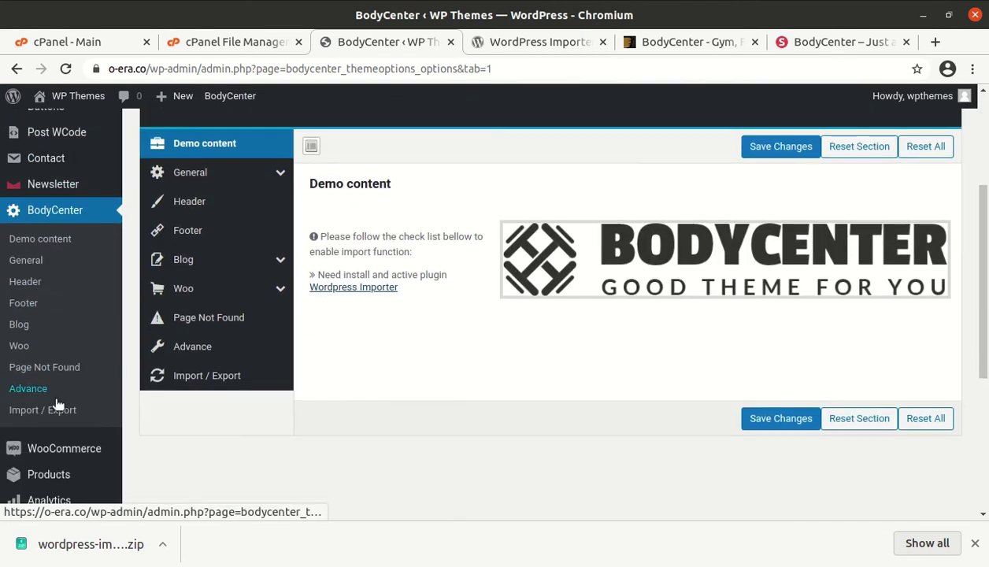
{"action": "scroll", "coordinate": [31, 410], "scroll_direction": "down", "scroll_amount": 3}
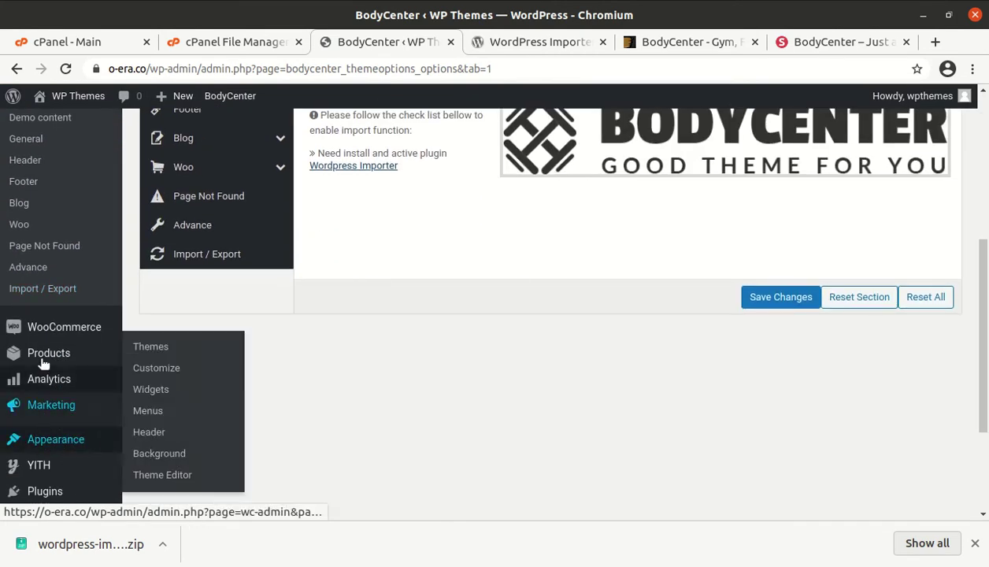
{"action": "scroll", "coordinate": [32, 350], "scroll_direction": "up", "scroll_amount": 1}
{"action": "scroll", "coordinate": [47, 386], "scroll_direction": "up", "scroll_amount": 6}
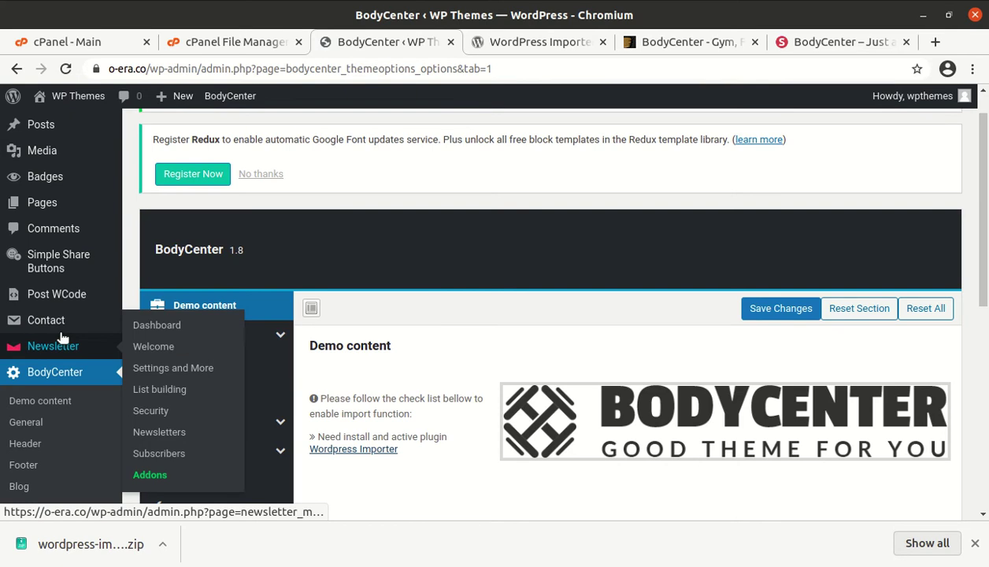
{"action": "mouse_move", "coordinate": [43, 323]}
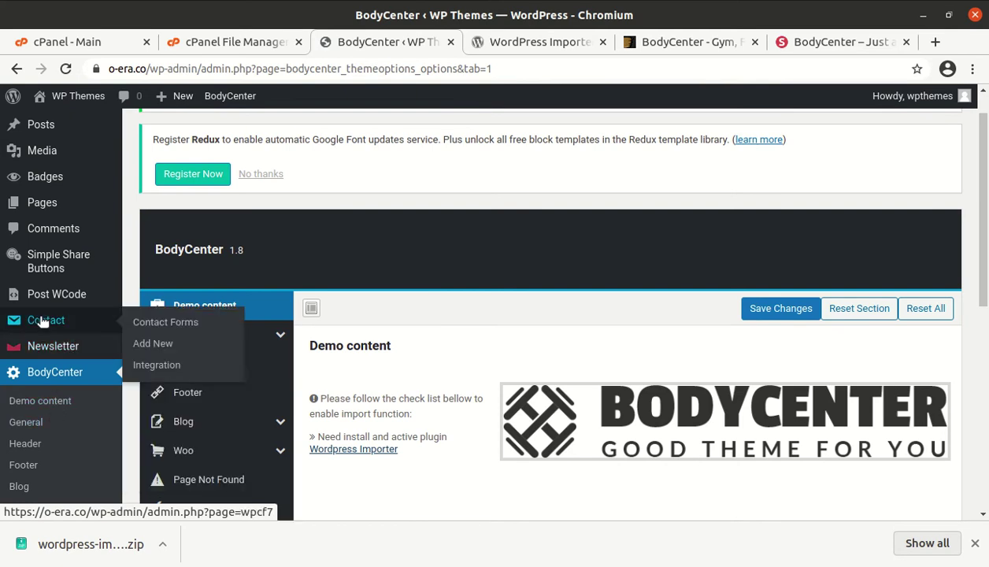
{"action": "scroll", "coordinate": [43, 323], "scroll_direction": "down", "scroll_amount": 3}
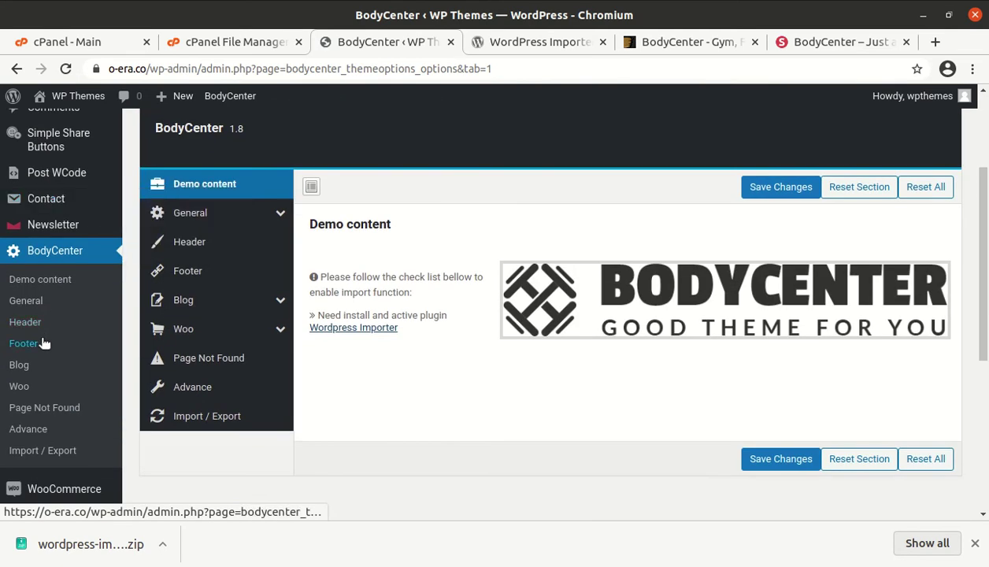
{"action": "scroll", "coordinate": [32, 271], "scroll_direction": "down", "scroll_amount": 2}
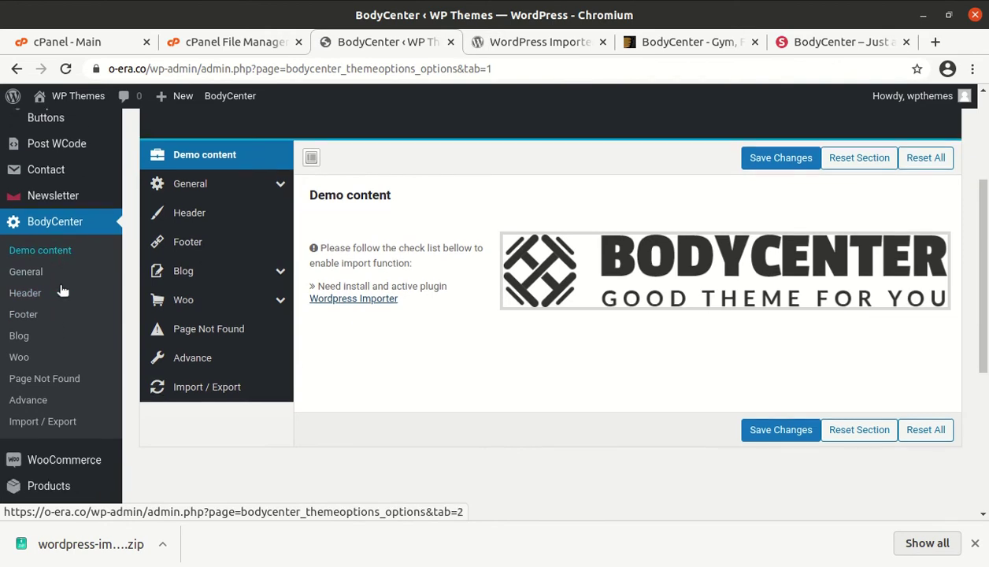
{"action": "mouse_move", "coordinate": [66, 438]}
{"action": "scroll", "coordinate": [66, 425], "scroll_direction": "down", "scroll_amount": 5}
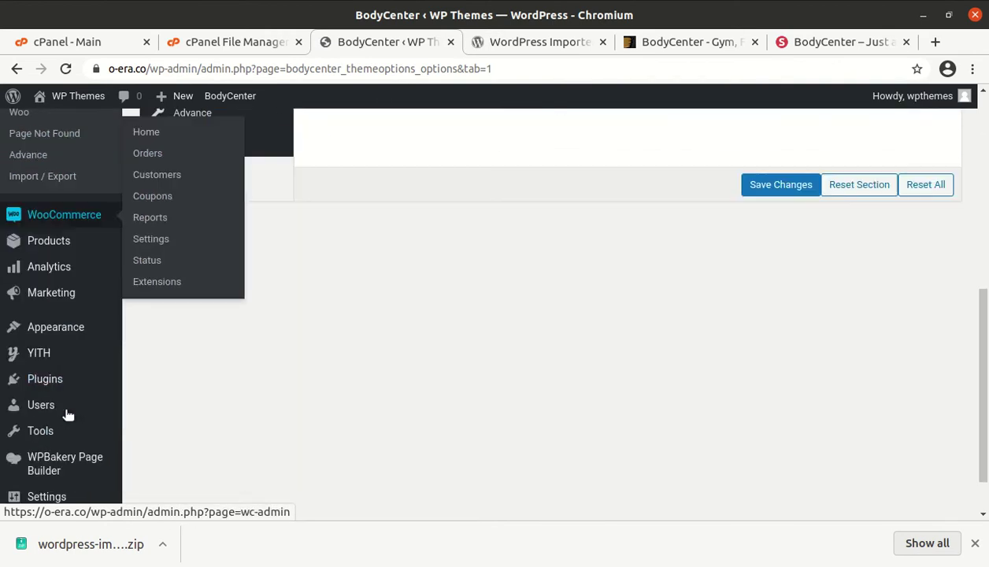
{"action": "mouse_move", "coordinate": [49, 378]}
{"action": "left_click", "coordinate": [154, 399]}
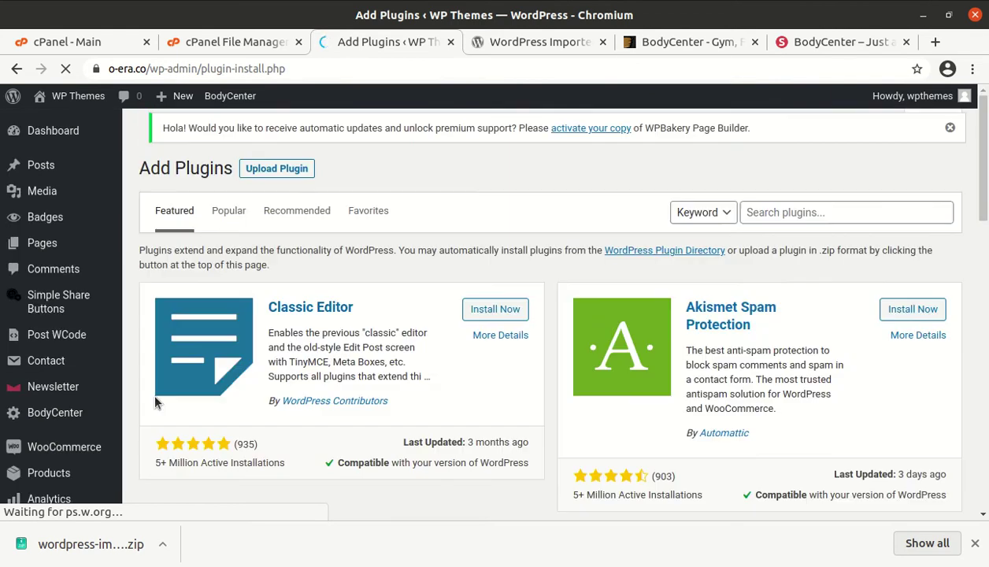
Step: Upload wordpress-importer.0.7.zip from the Downloads folder, then install and activate the plugin
{"action": "left_click", "coordinate": [265, 137]}
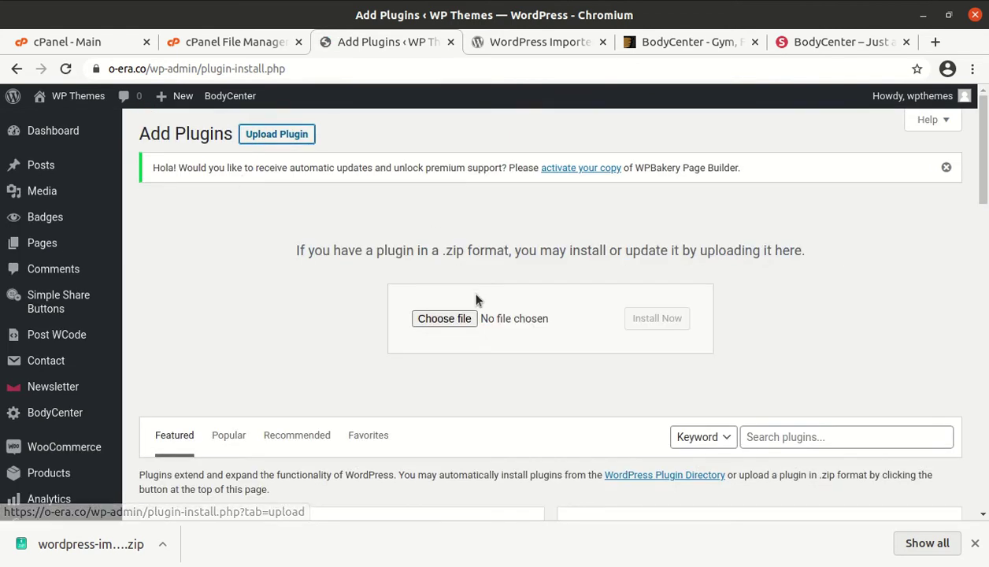
{"action": "left_click", "coordinate": [442, 319]}
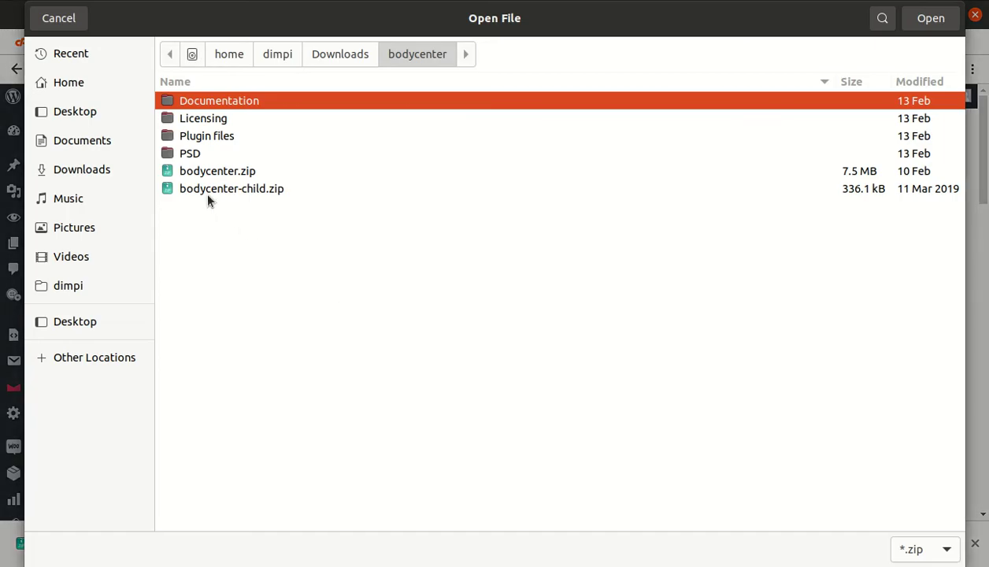
{"action": "left_click", "coordinate": [93, 168]}
{"action": "left_click", "coordinate": [241, 126]}
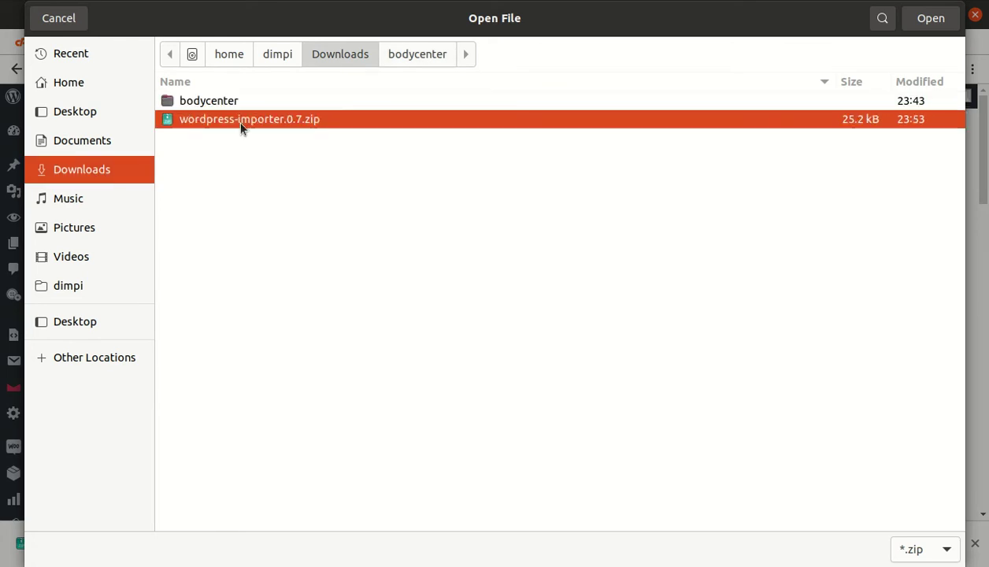
{"action": "left_click", "coordinate": [927, 24]}
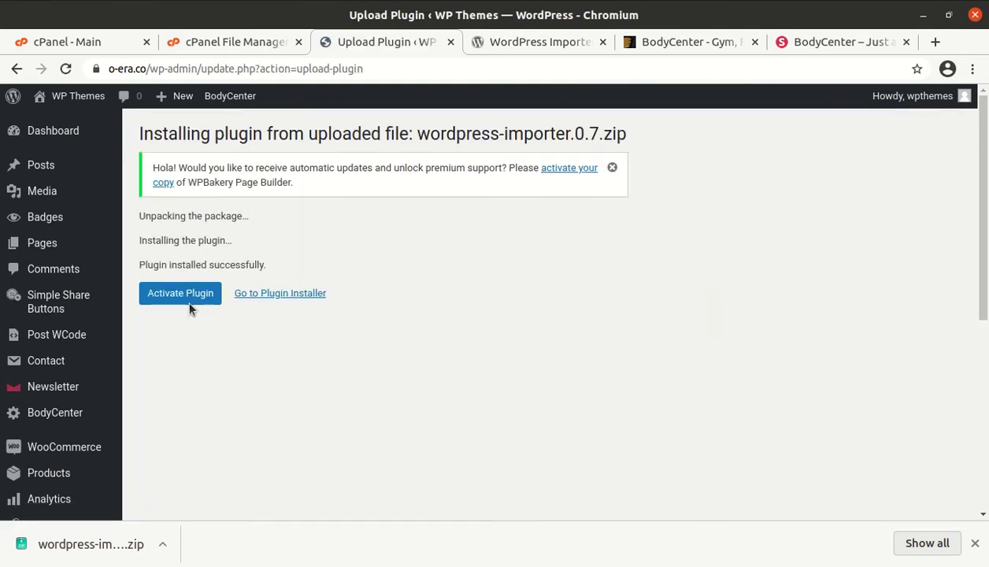
{"action": "left_click", "coordinate": [187, 305]}
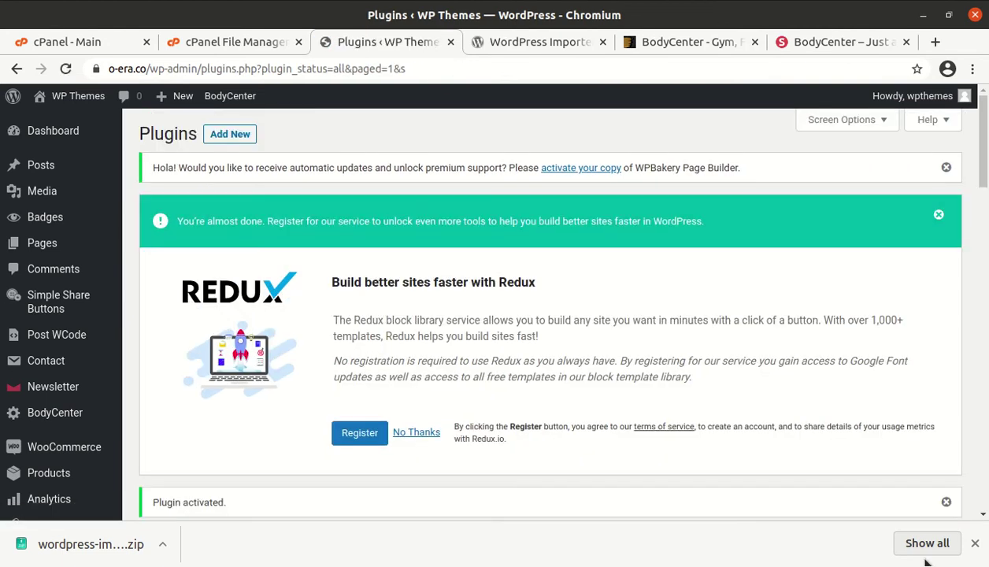
{"action": "left_click", "coordinate": [975, 543]}
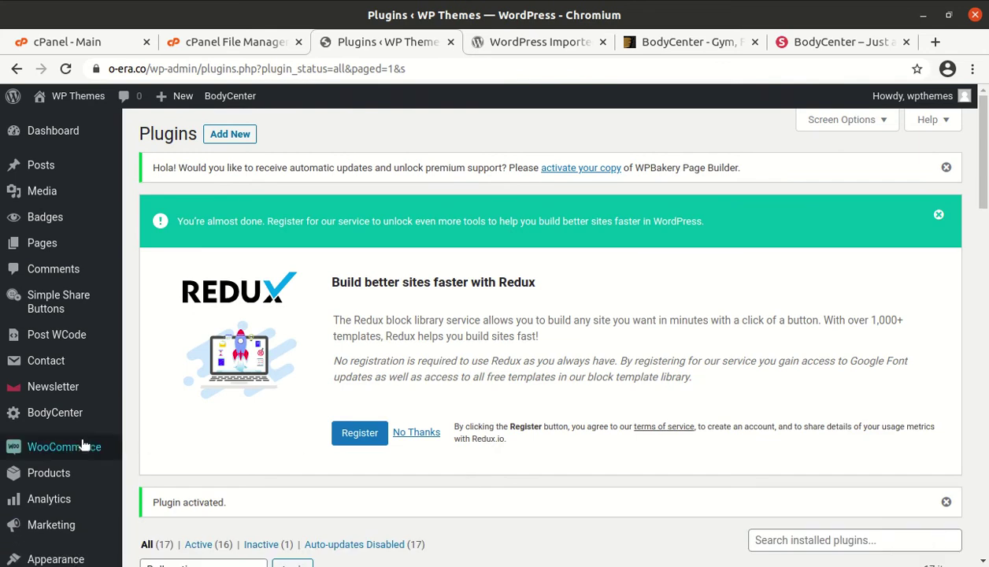
Step: Open the BodyCenter theme's Demo content options and run the demo content import, confirming the request
{"action": "mouse_move", "coordinate": [57, 422]}
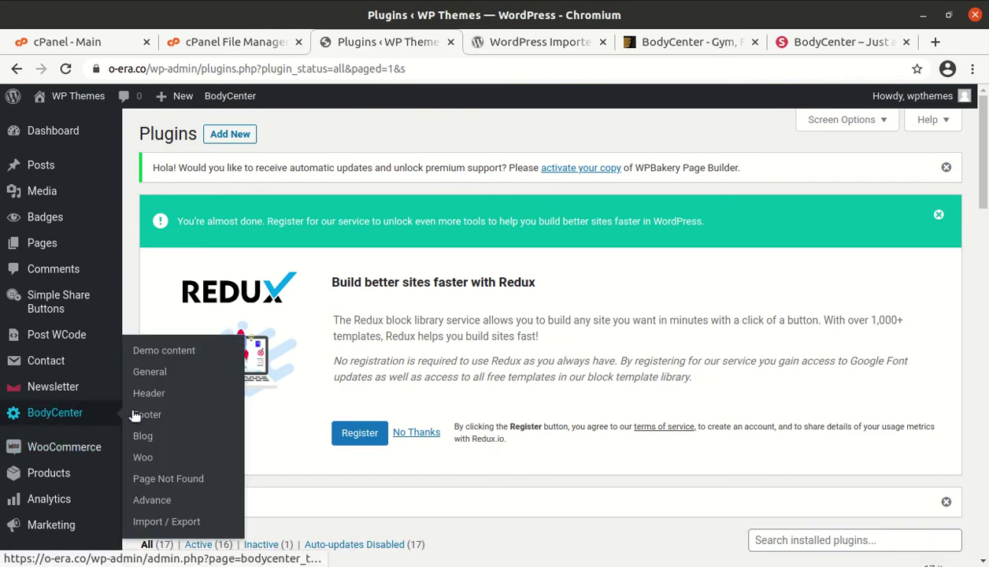
{"action": "left_click", "coordinate": [160, 359]}
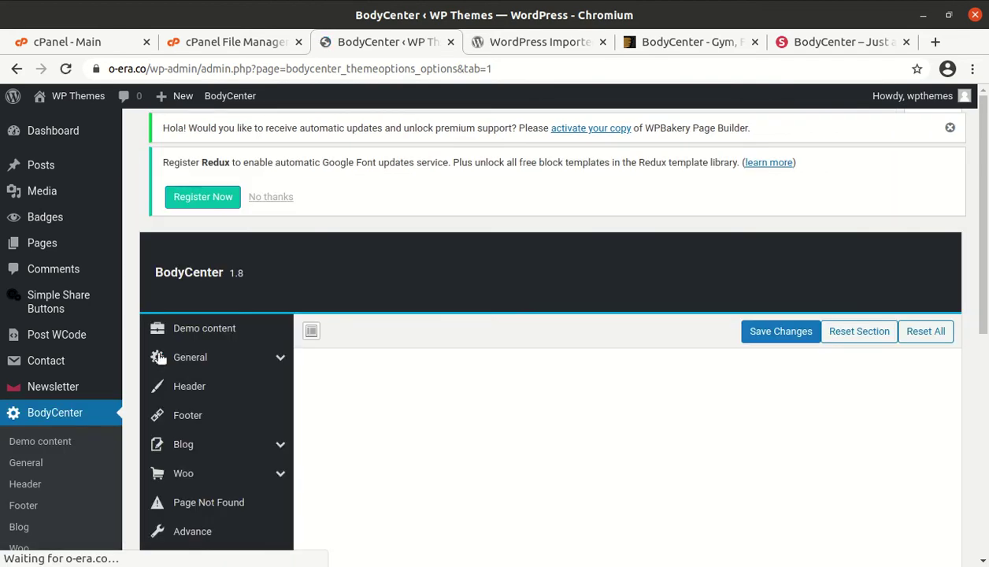
{"action": "scroll", "coordinate": [465, 427], "scroll_direction": "down", "scroll_amount": 3}
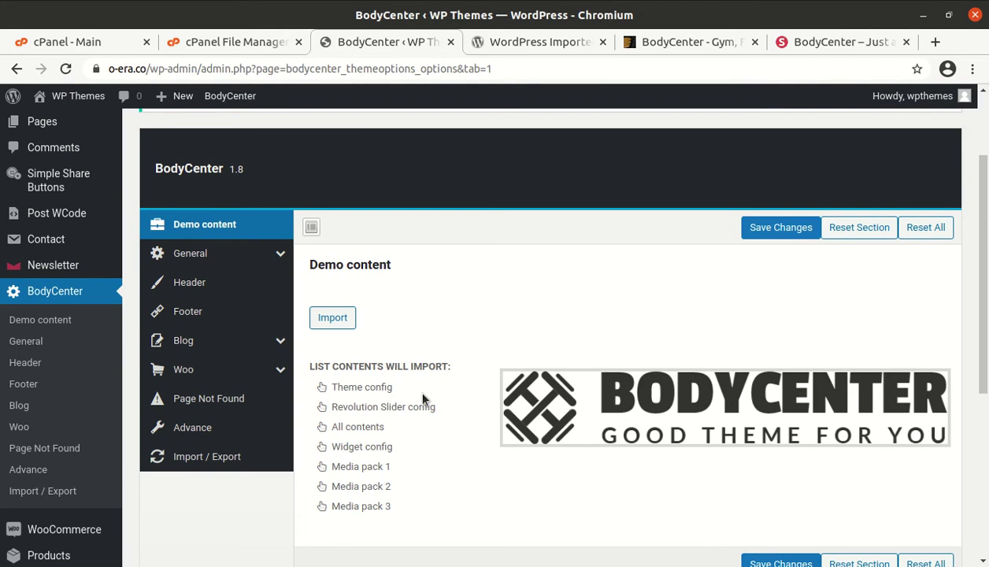
{"action": "scroll", "coordinate": [406, 335], "scroll_direction": "down", "scroll_amount": 3}
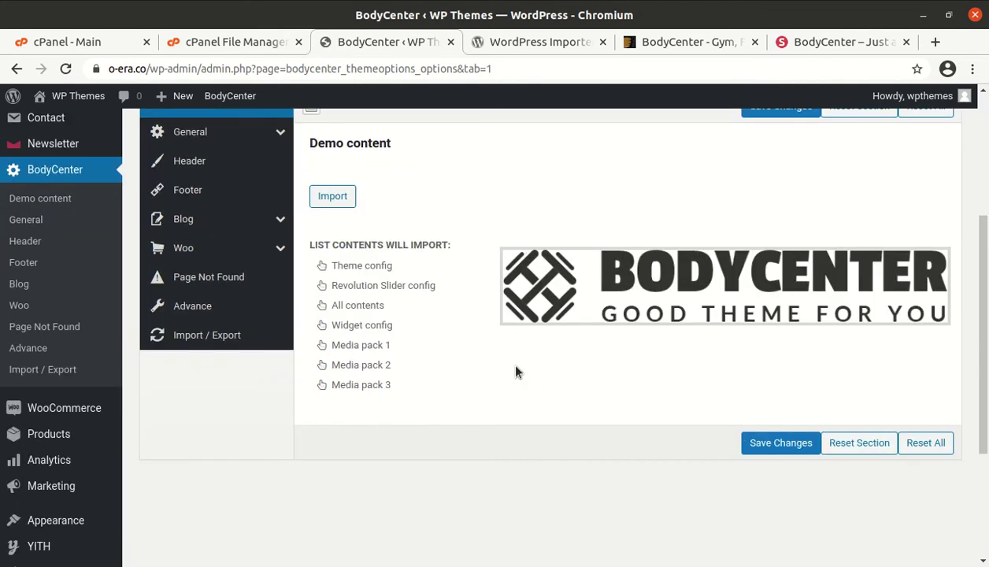
{"action": "left_click", "coordinate": [330, 201]}
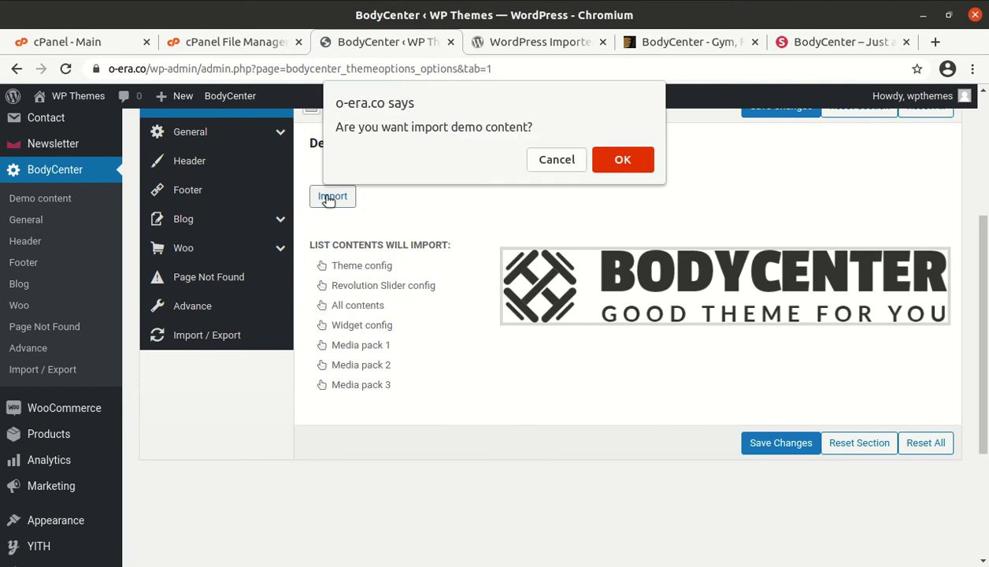
{"action": "left_click", "coordinate": [636, 160]}
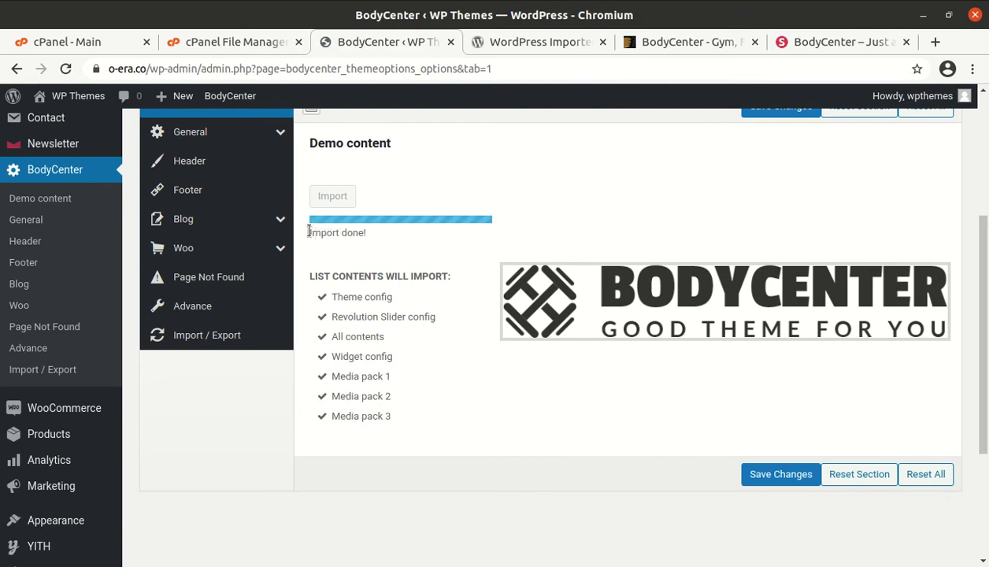
{"action": "left_click_drag", "start_coordinate": [308, 233], "coordinate": [387, 241]}
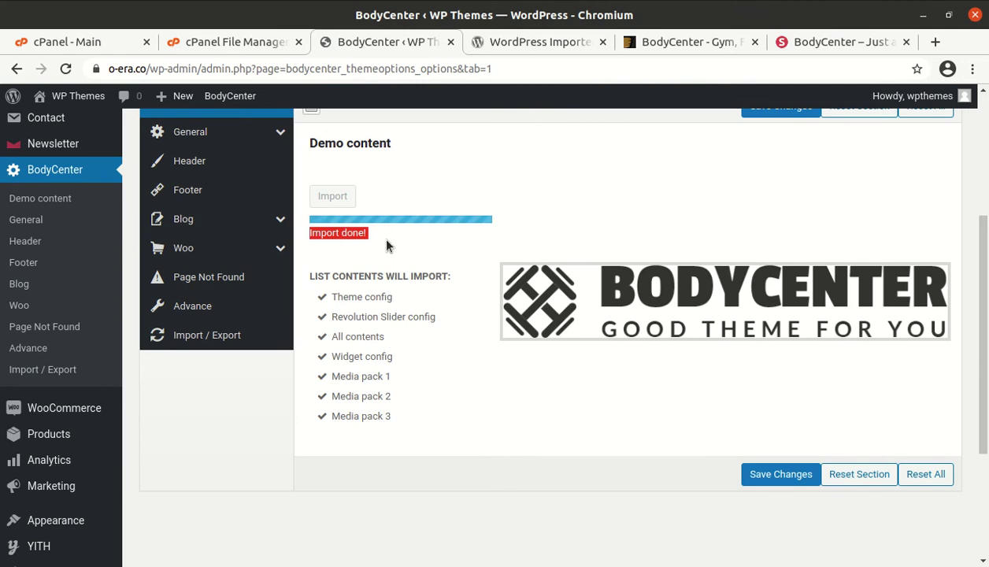
{"action": "scroll", "coordinate": [475, 436], "scroll_direction": "down", "scroll_amount": 1}
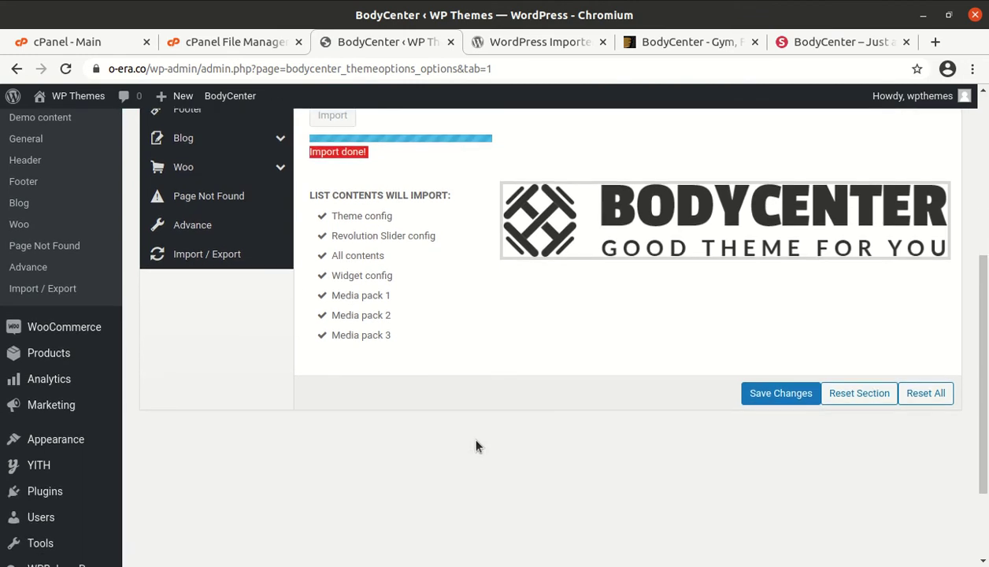
Step: Open the o-era.co site in a new browser tab and examine its front page with the demo content
{"action": "scroll", "coordinate": [475, 447], "scroll_direction": "up", "scroll_amount": 3}
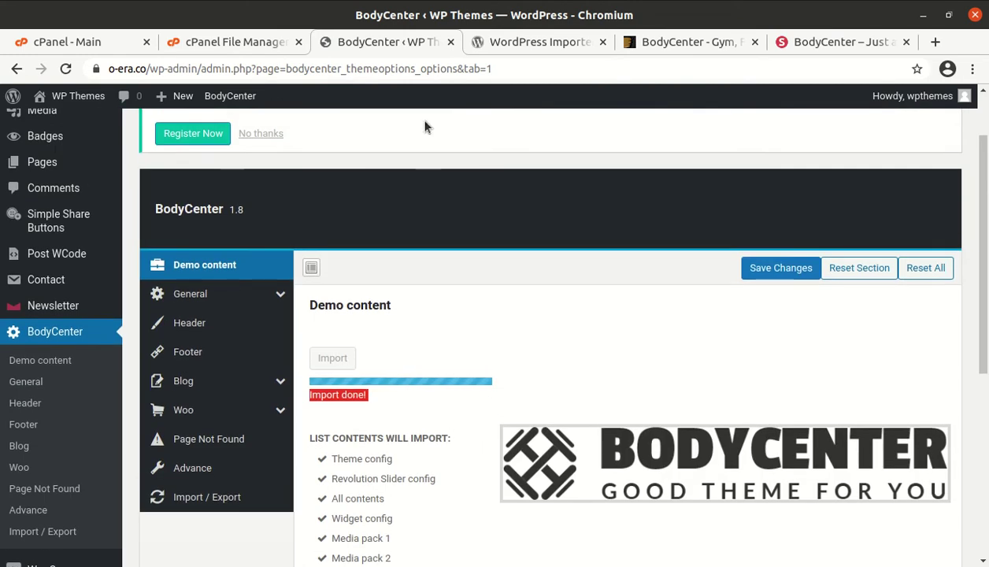
{"action": "mouse_move", "coordinate": [49, 96]}
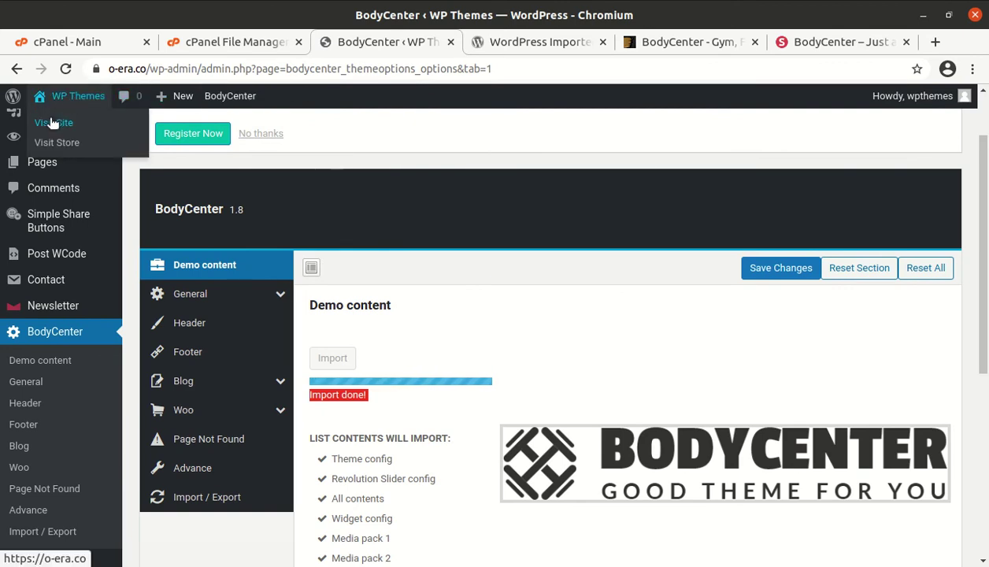
{"action": "middle_click", "coordinate": [52, 123]}
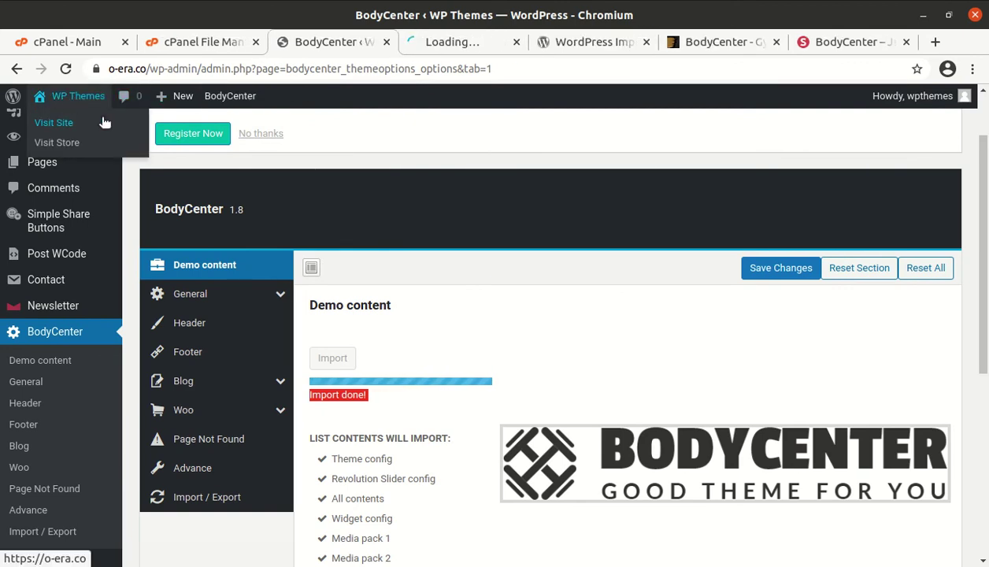
{"action": "left_click", "coordinate": [461, 46]}
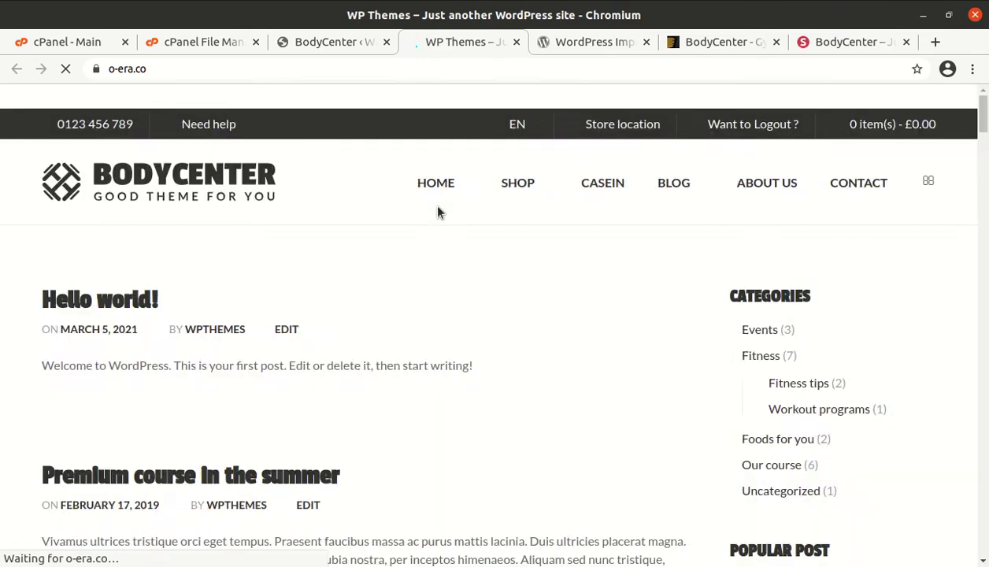
{"action": "scroll", "coordinate": [291, 278], "scroll_direction": "down", "scroll_amount": 5}
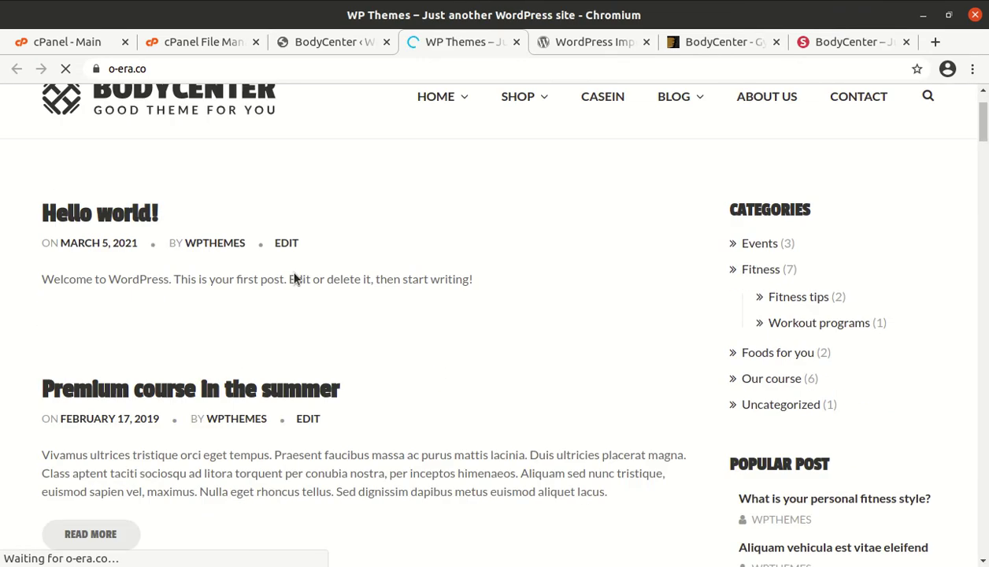
{"action": "scroll", "coordinate": [289, 279], "scroll_direction": "down", "scroll_amount": 2}
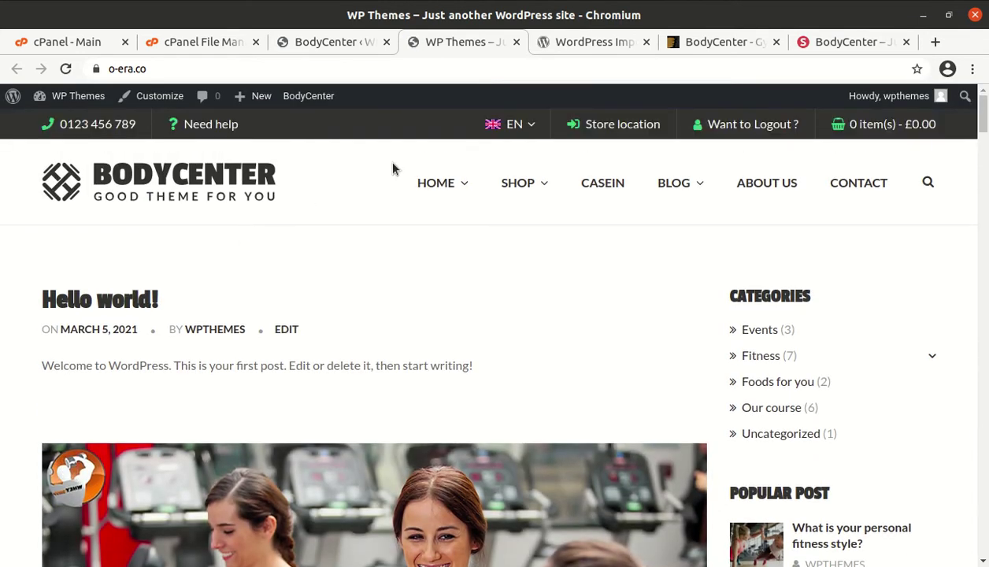
Step: Return to the BodyCenter Demo content options and review the list of imported items, from Theme config to Media pack 3
{"action": "left_click", "coordinate": [340, 43]}
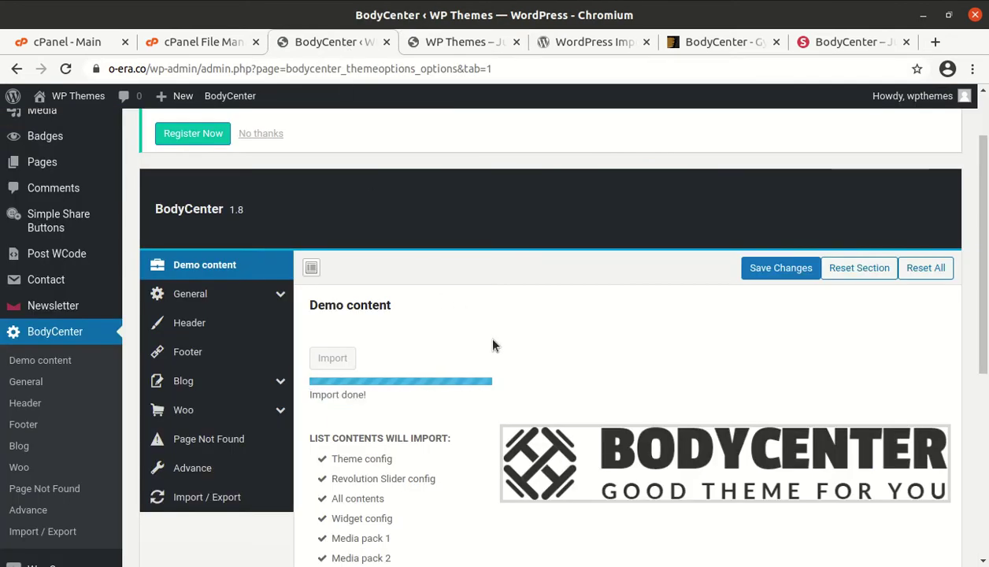
{"action": "scroll", "coordinate": [550, 355], "scroll_direction": "down", "scroll_amount": 2}
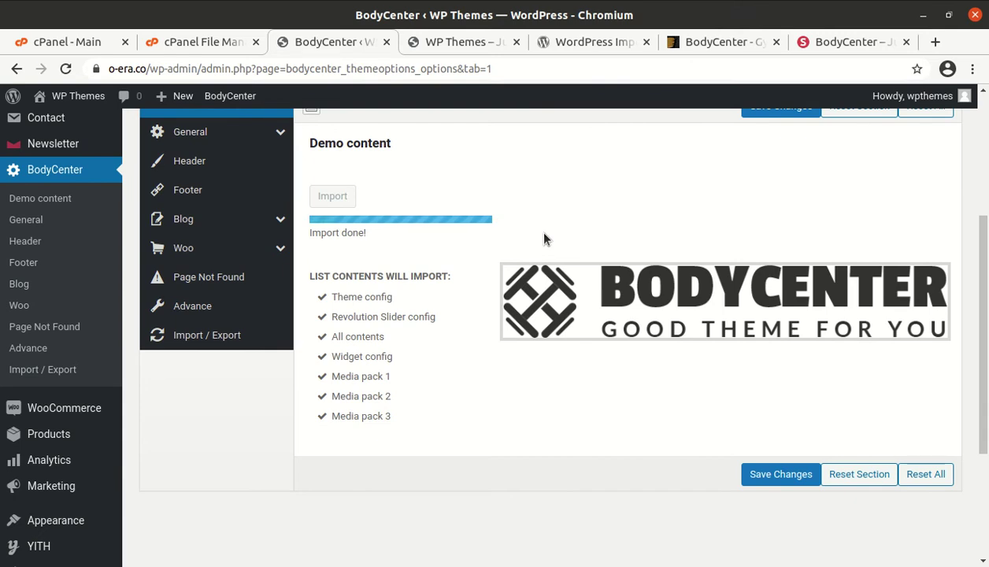
{"action": "left_click_drag", "start_coordinate": [363, 296], "coordinate": [378, 410]}
{"action": "left_click", "coordinate": [370, 400]}
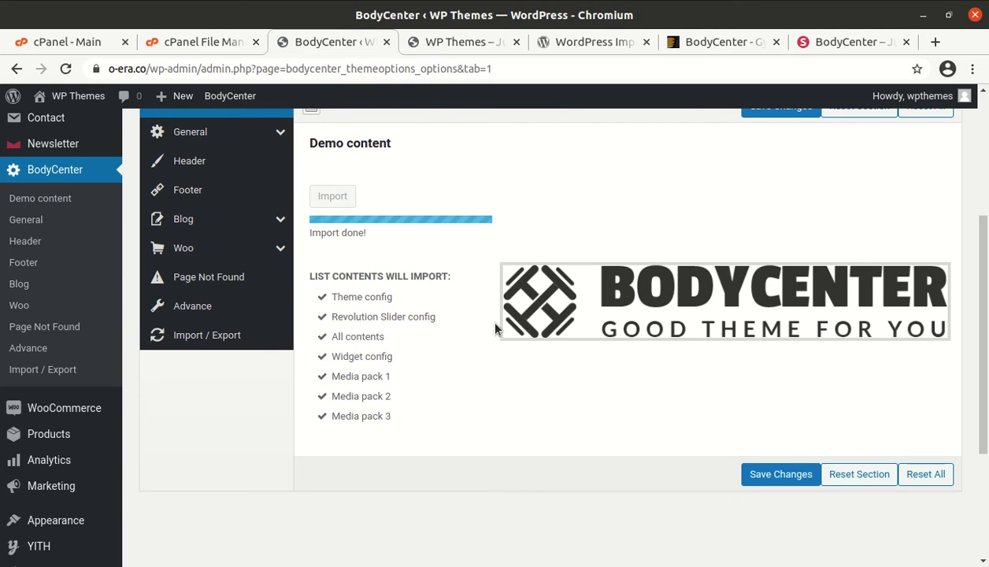
Step: Switch to the o-era.co front page, open the WordPress dashboard from there, and open the list of all pages
{"action": "left_click", "coordinate": [433, 43]}
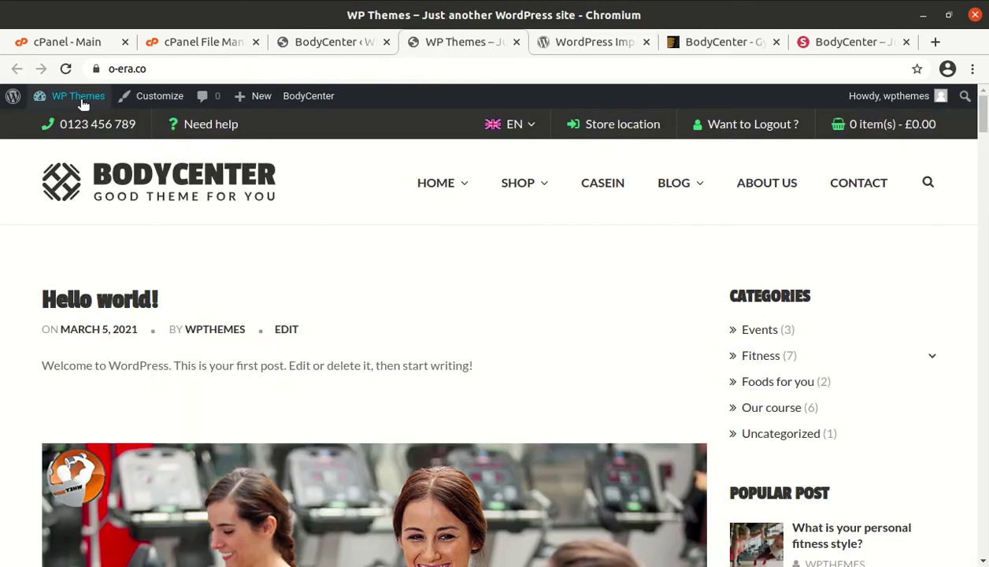
{"action": "mouse_move", "coordinate": [80, 101]}
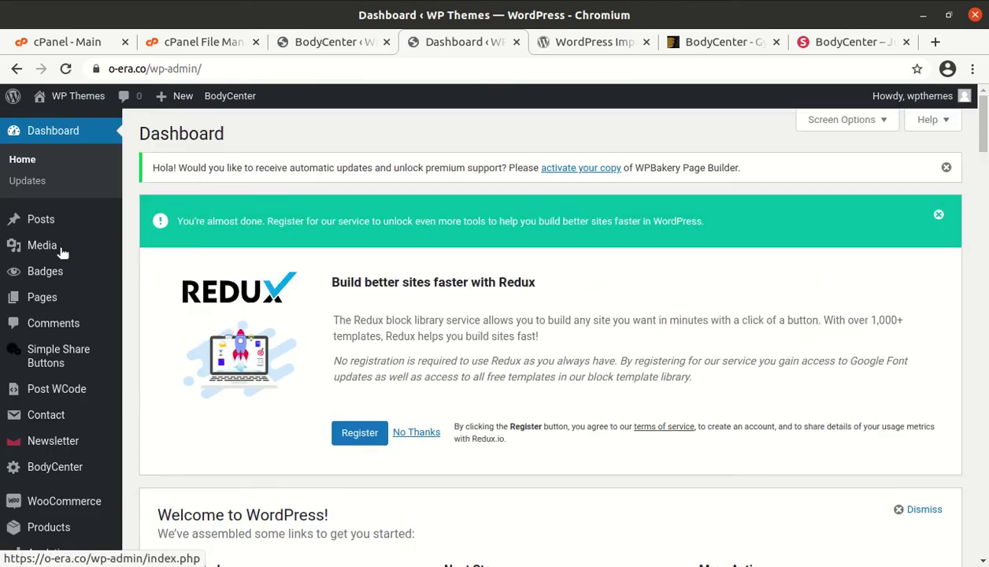
{"action": "mouse_move", "coordinate": [49, 303]}
{"action": "left_click", "coordinate": [155, 301]}
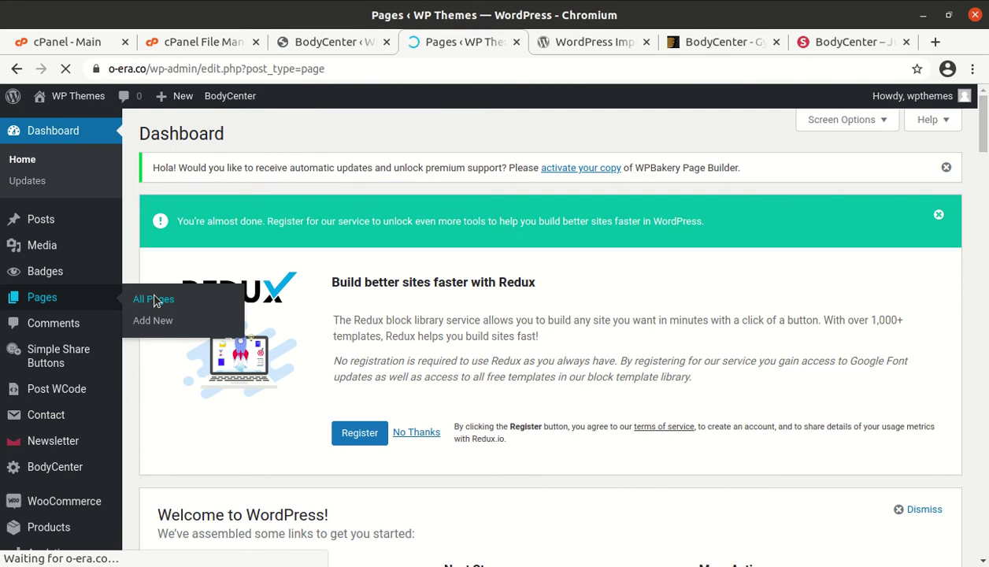
Step: Find Home, Home #2 and Home #3 in the pages list and open each page's live view in its own browser tab
{"action": "scroll", "coordinate": [274, 379], "scroll_direction": "down", "scroll_amount": 7}
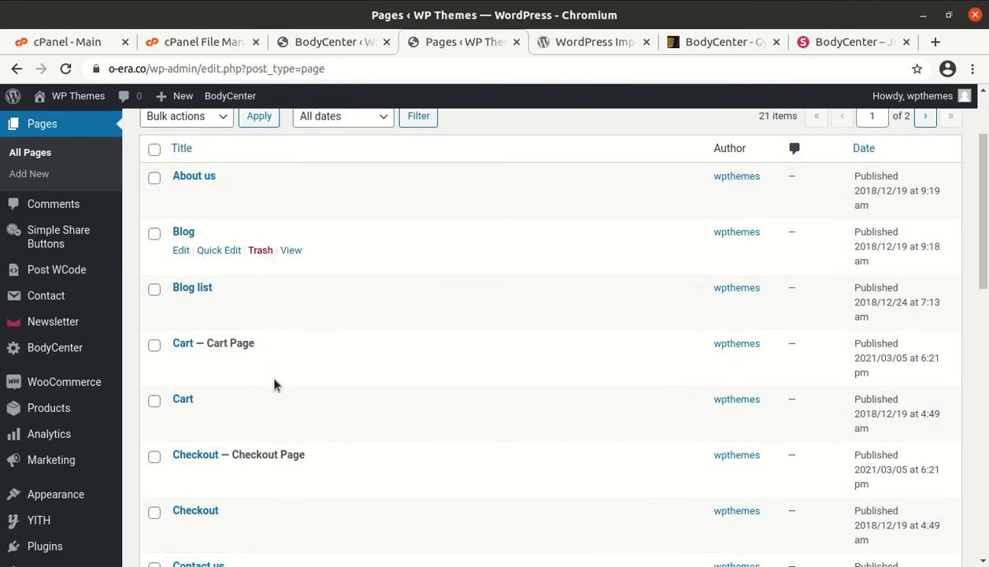
{"action": "scroll", "coordinate": [274, 379], "scroll_direction": "down", "scroll_amount": 4}
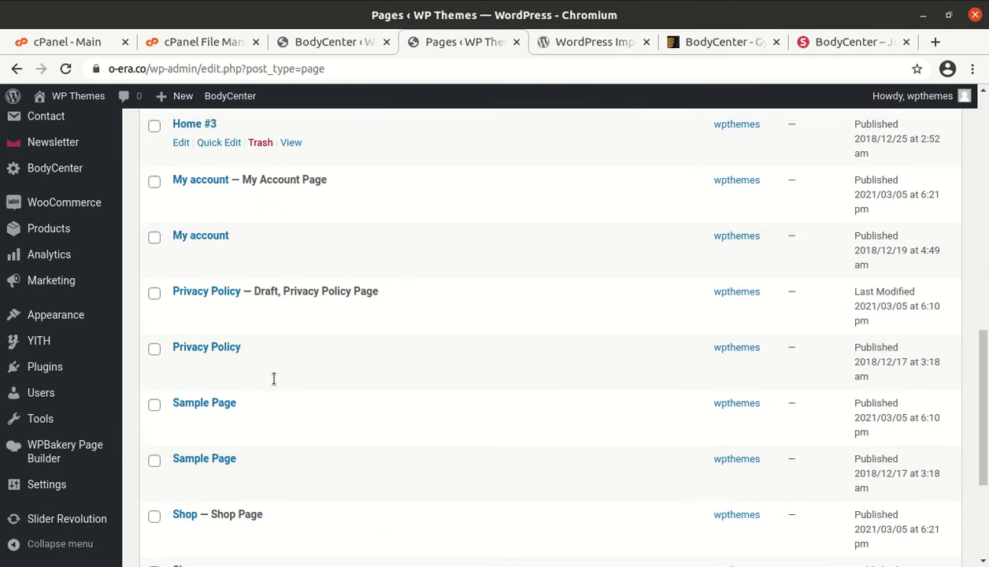
{"action": "scroll", "coordinate": [274, 381], "scroll_direction": "up", "scroll_amount": 3}
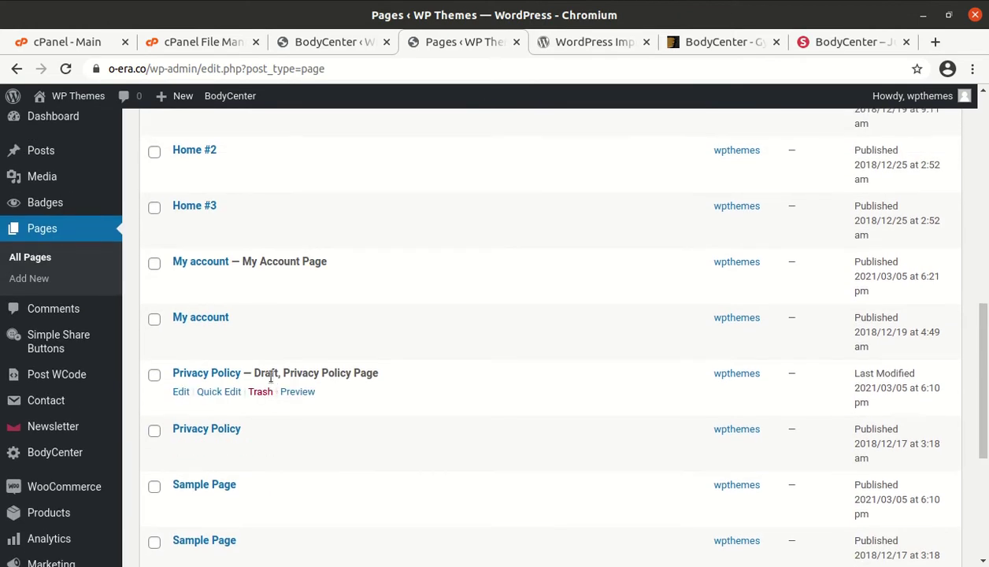
{"action": "scroll", "coordinate": [212, 330], "scroll_direction": "up", "scroll_amount": 1}
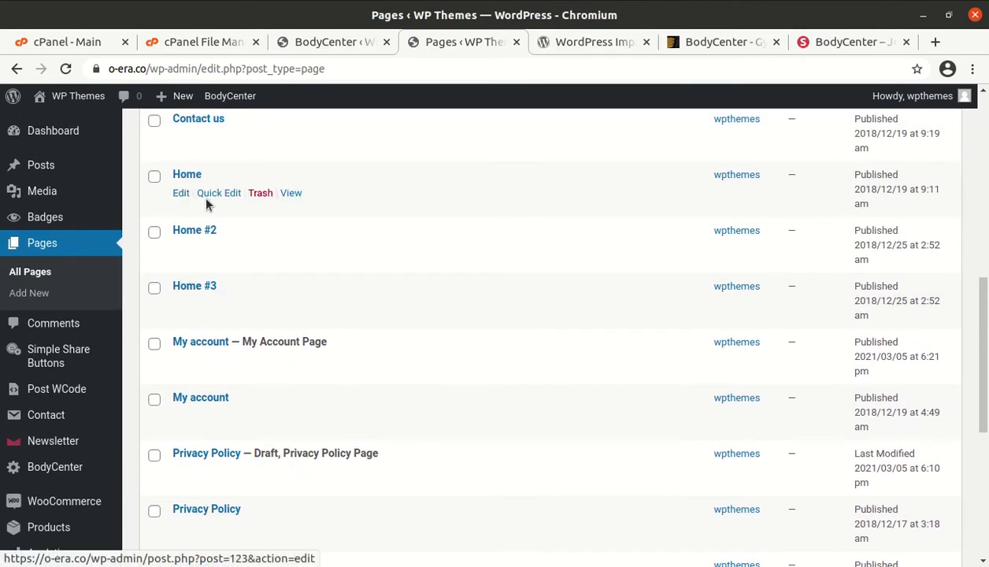
{"action": "middle_click", "coordinate": [293, 193]}
{"action": "scroll", "coordinate": [288, 256], "scroll_direction": "up", "scroll_amount": 1}
{"action": "middle_click", "coordinate": [289, 288]}
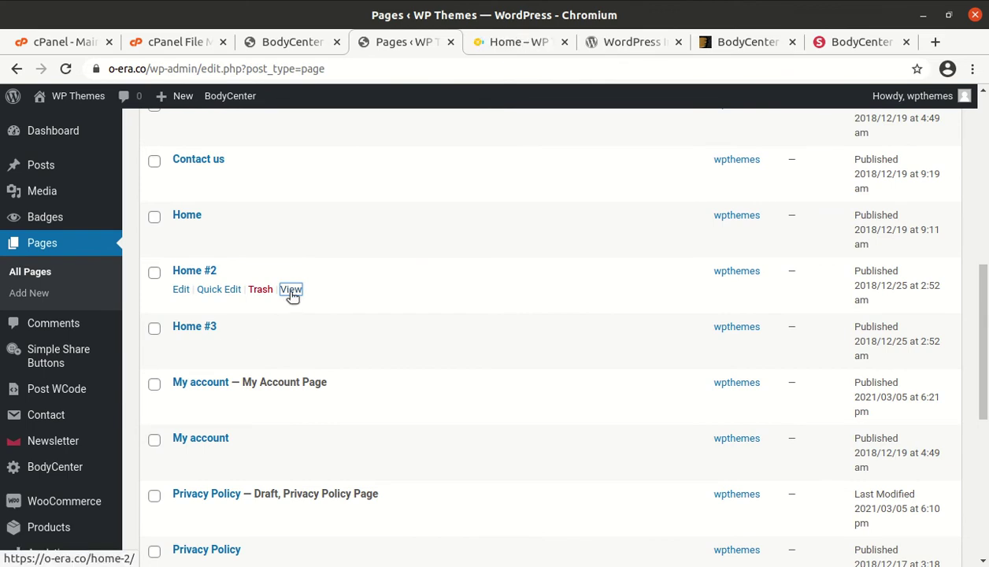
{"action": "middle_click", "coordinate": [289, 345]}
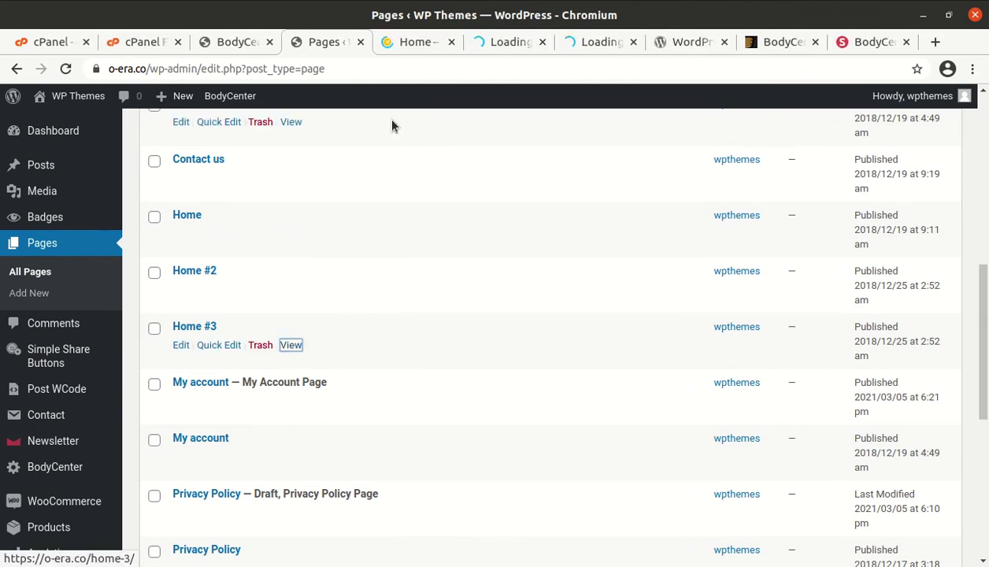
Step: Check the three opened home pages as they load, and examine the Home page from its slider to the Coffee Hours banner
{"action": "left_click", "coordinate": [420, 44]}
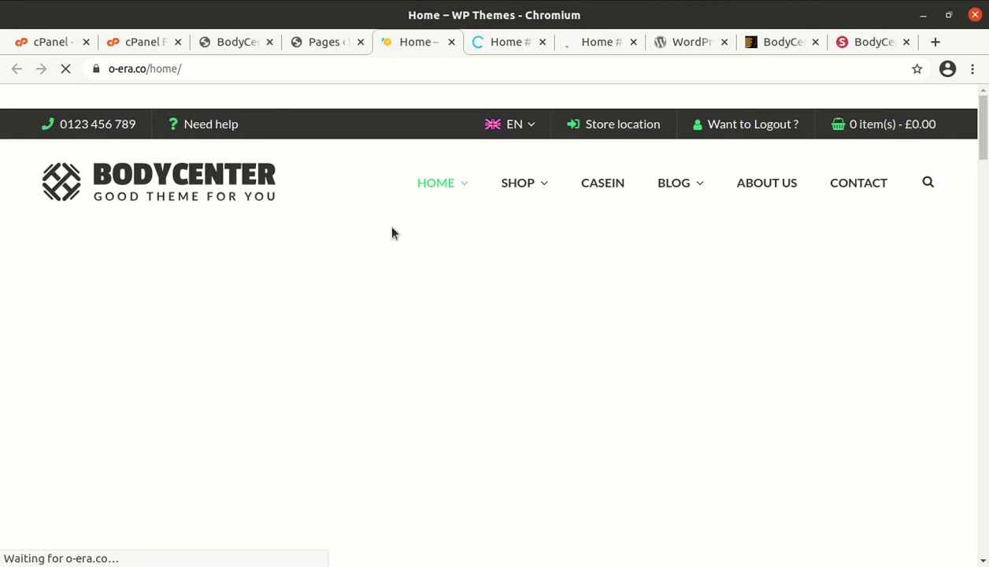
{"action": "left_click", "coordinate": [501, 44]}
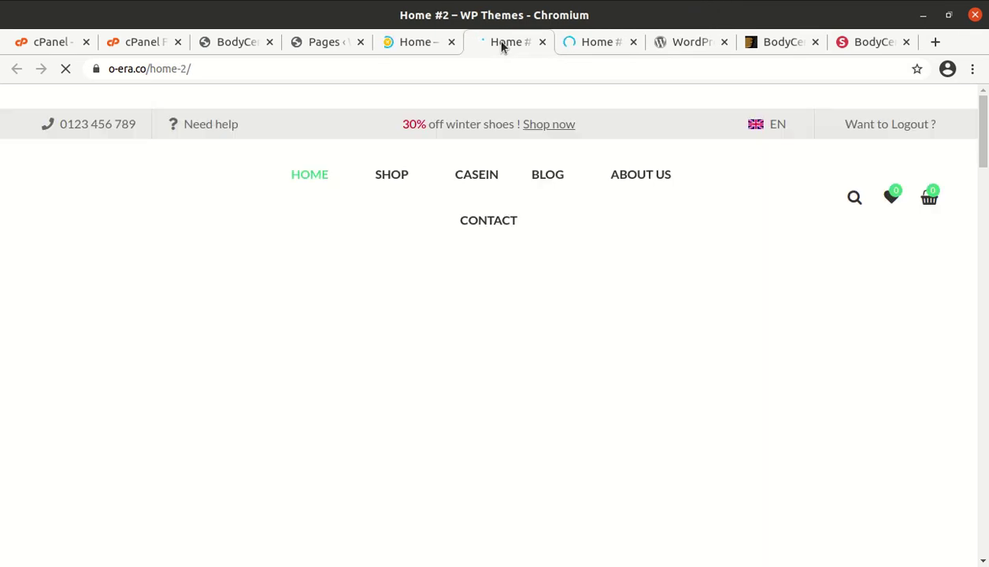
{"action": "left_click", "coordinate": [592, 43]}
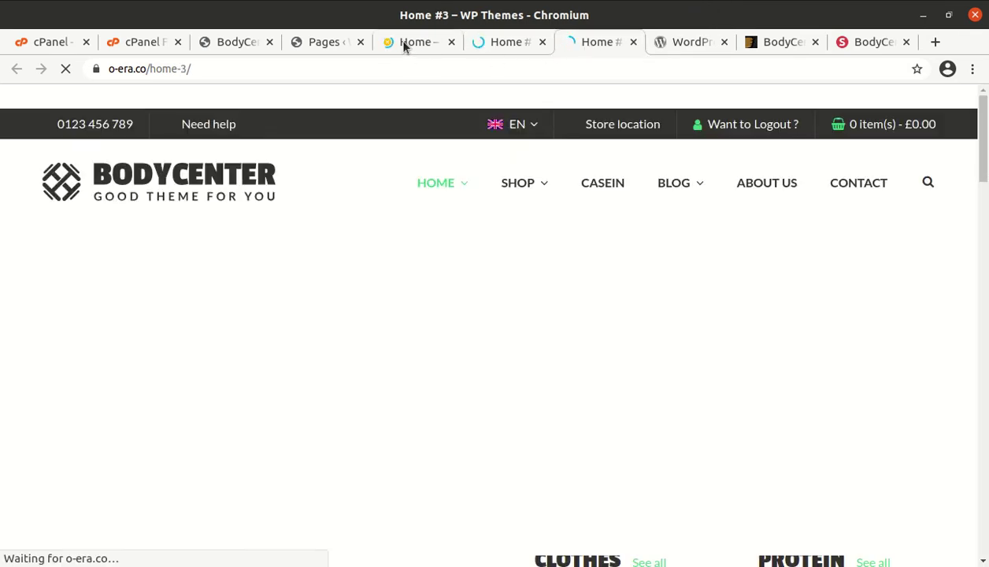
{"action": "left_click", "coordinate": [404, 42]}
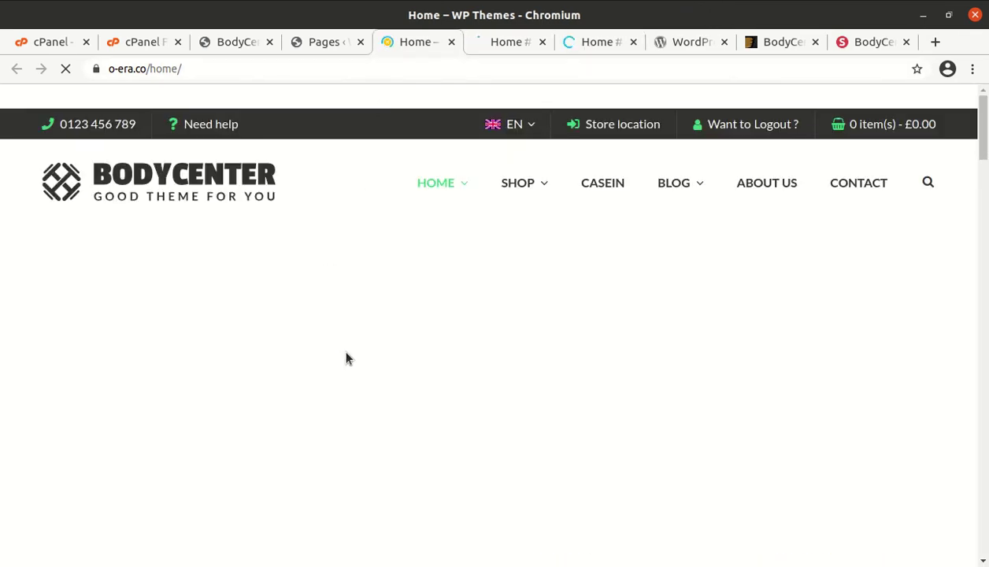
{"action": "scroll", "coordinate": [341, 349], "scroll_direction": "down", "scroll_amount": 5}
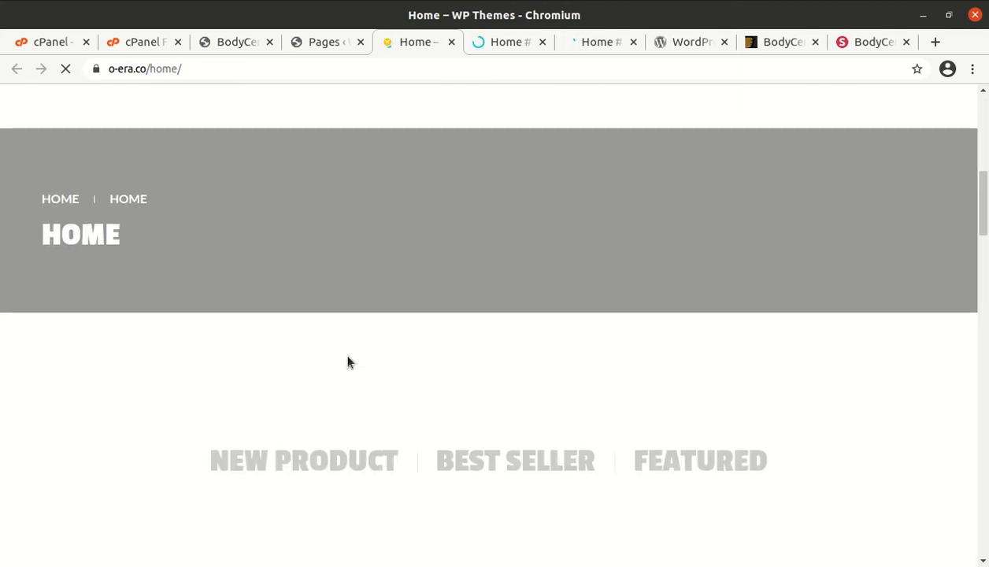
{"action": "scroll", "coordinate": [349, 363], "scroll_direction": "up", "scroll_amount": 5}
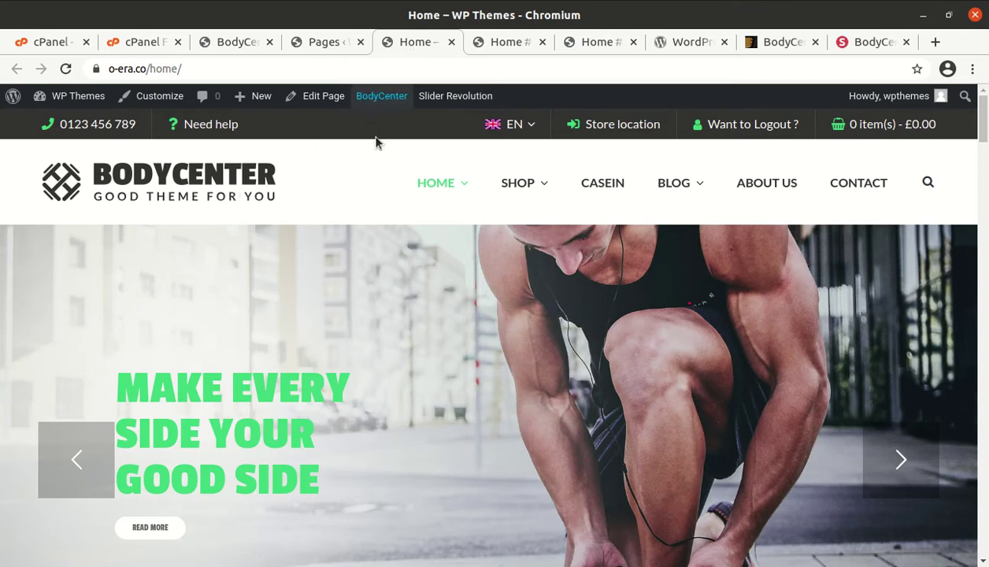
{"action": "scroll", "coordinate": [354, 244], "scroll_direction": "down", "scroll_amount": 5}
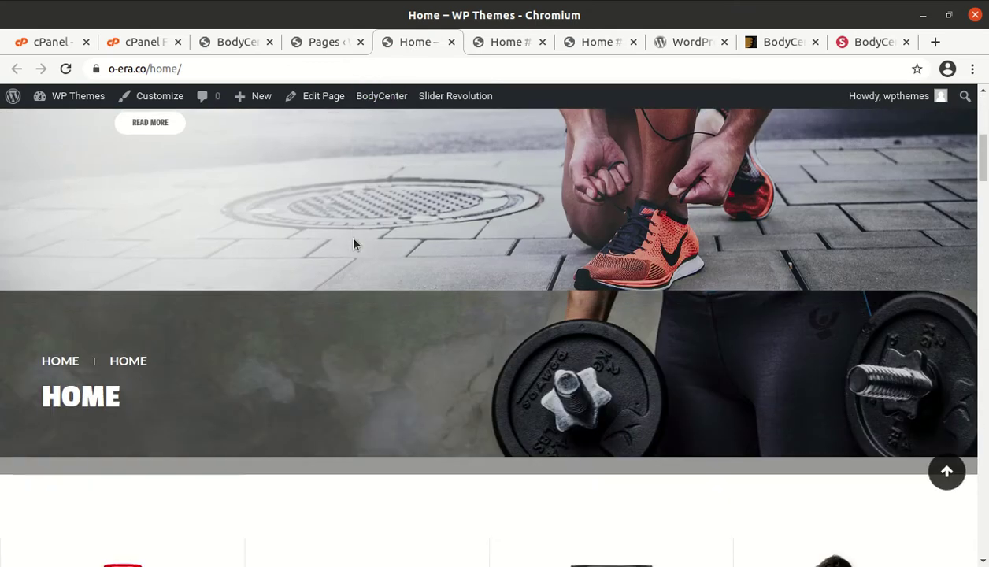
{"action": "scroll", "coordinate": [354, 244], "scroll_direction": "down", "scroll_amount": 6}
{"action": "scroll", "coordinate": [378, 181], "scroll_direction": "down", "scroll_amount": 3}
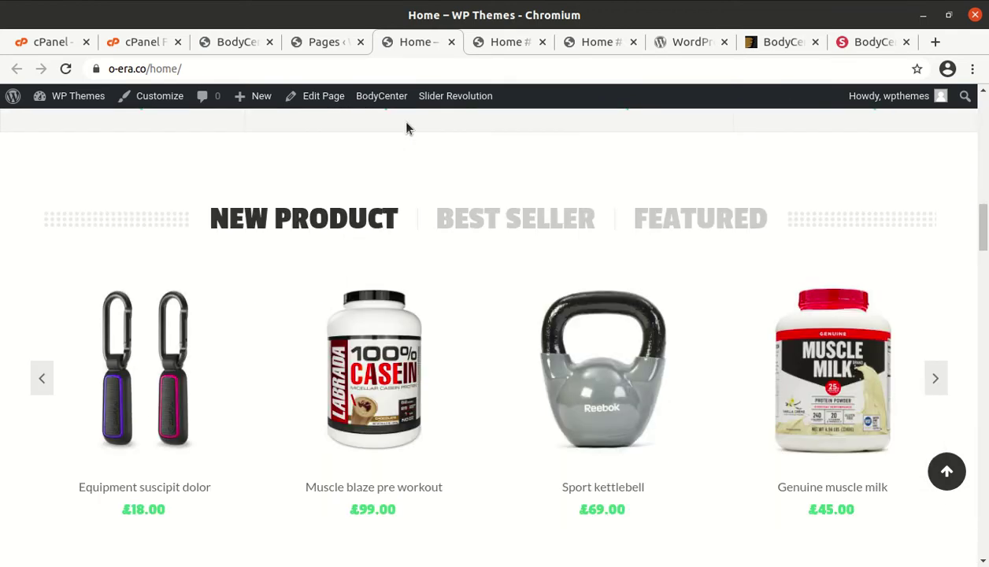
{"action": "scroll", "coordinate": [304, 238], "scroll_direction": "down", "scroll_amount": 2}
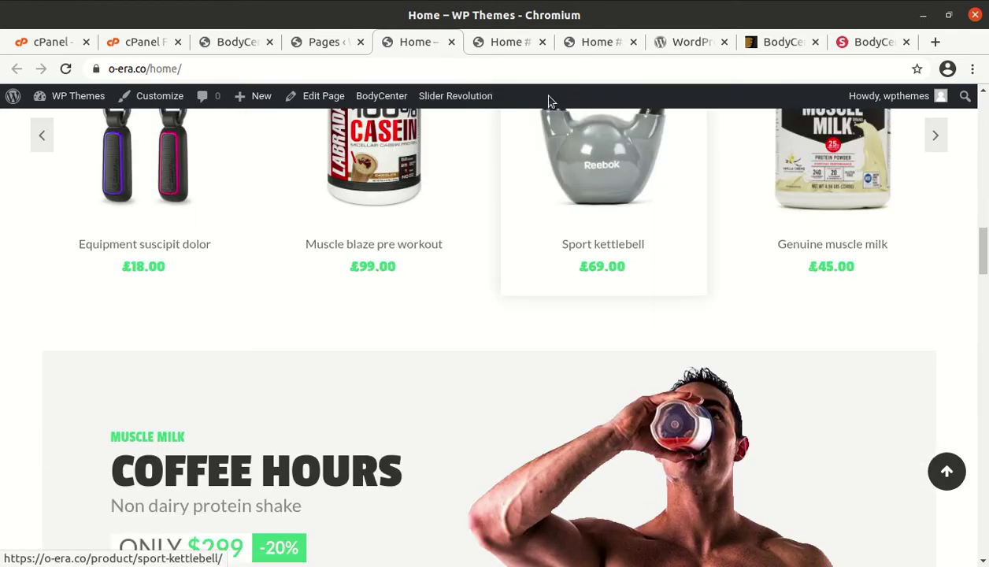
Step: Switch to the Home #2 page and examine its slider, shipping information and Featured Products section
{"action": "left_click", "coordinate": [510, 42]}
{"action": "scroll", "coordinate": [443, 303], "scroll_direction": "up", "scroll_amount": 6}
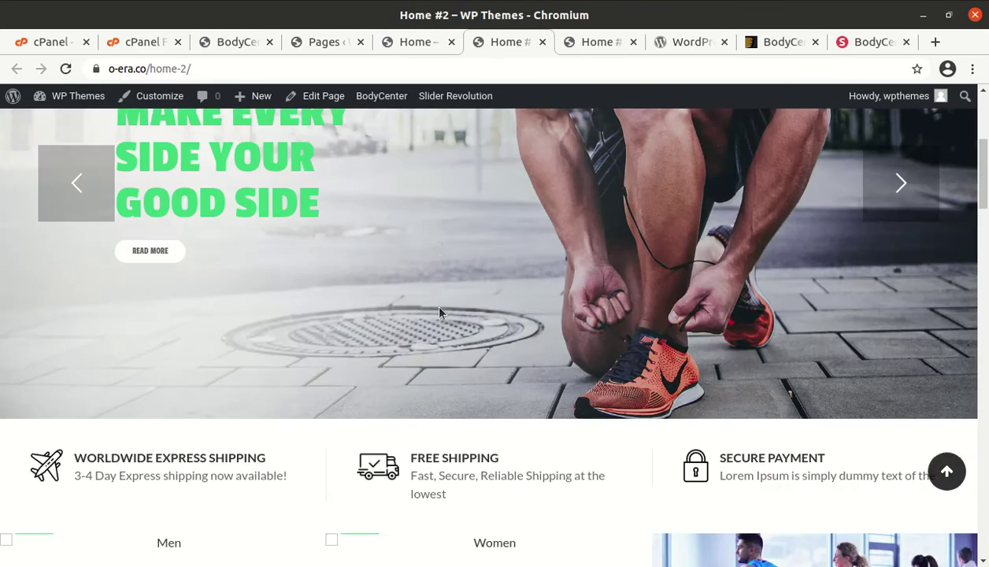
{"action": "scroll", "coordinate": [440, 314], "scroll_direction": "down", "scroll_amount": 8}
{"action": "scroll", "coordinate": [440, 315], "scroll_direction": "down", "scroll_amount": 5}
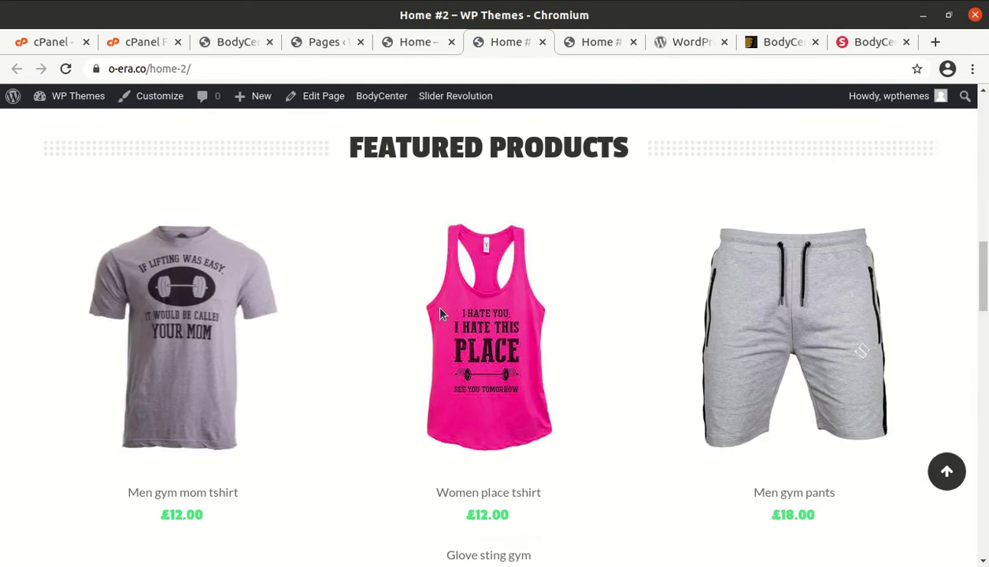
Step: Switch to the Home #3 page, review its slider and banners, and show the Best Seller and Featured products in its product section
{"action": "left_click", "coordinate": [592, 44]}
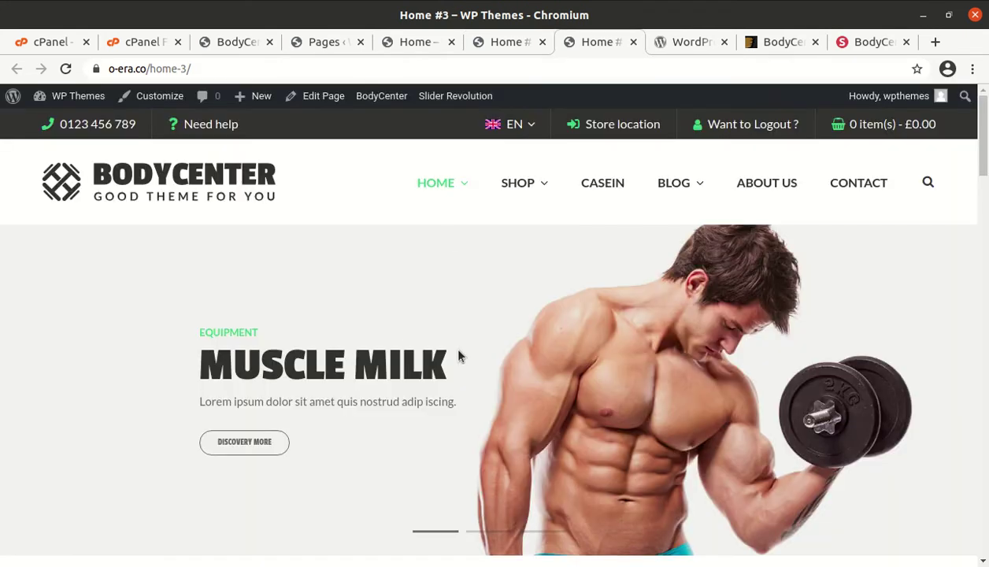
{"action": "scroll", "coordinate": [459, 353], "scroll_direction": "down", "scroll_amount": 3}
{"action": "scroll", "coordinate": [441, 350], "scroll_direction": "up", "scroll_amount": 3}
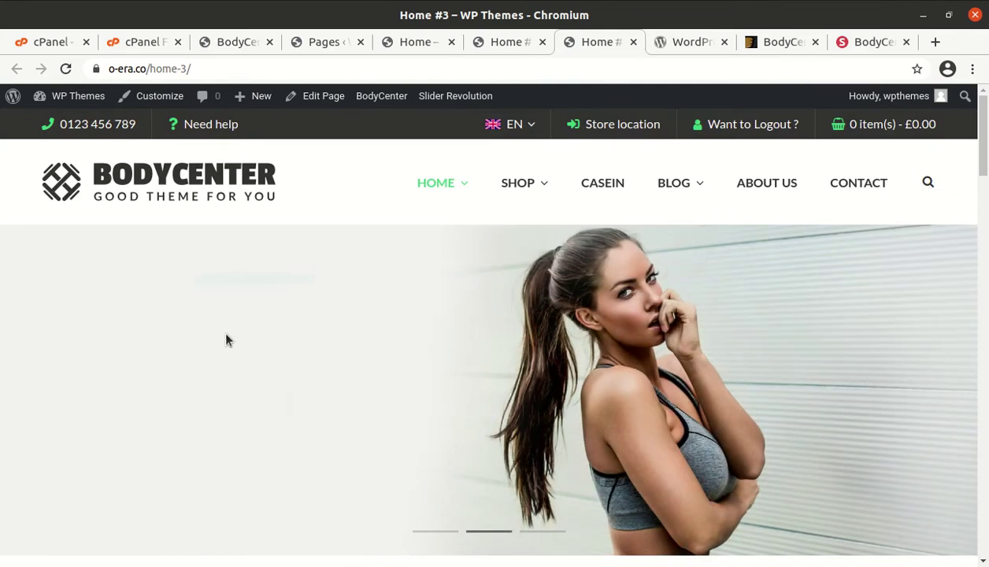
{"action": "scroll", "coordinate": [252, 342], "scroll_direction": "down", "scroll_amount": 8}
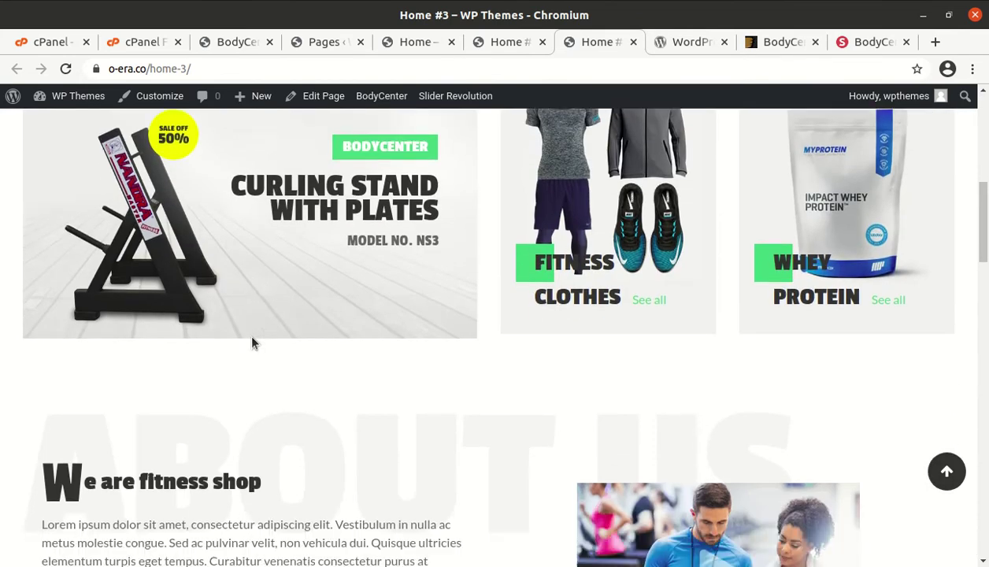
{"action": "scroll", "coordinate": [252, 343], "scroll_direction": "down", "scroll_amount": 7}
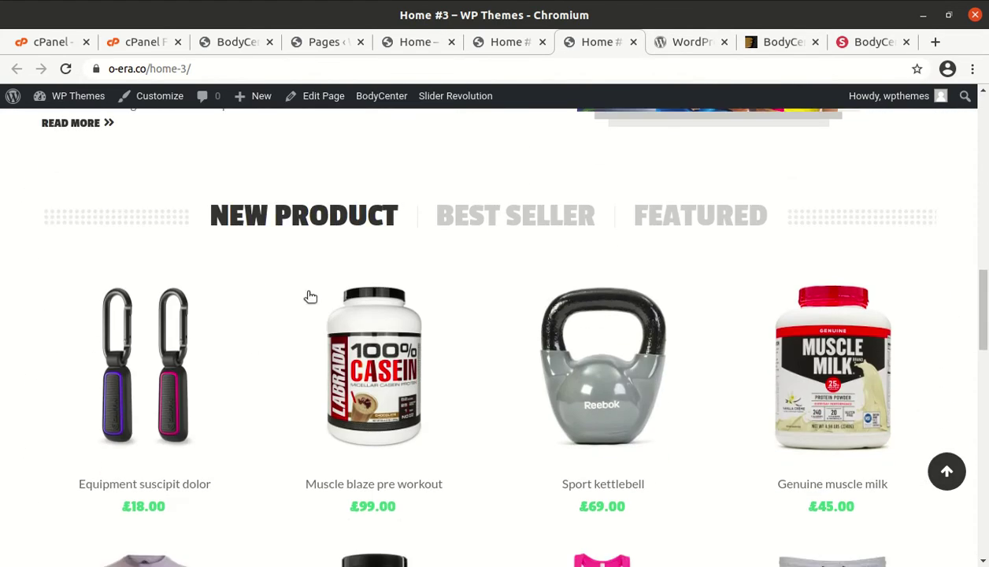
{"action": "left_click", "coordinate": [555, 215]}
{"action": "left_click", "coordinate": [694, 216]}
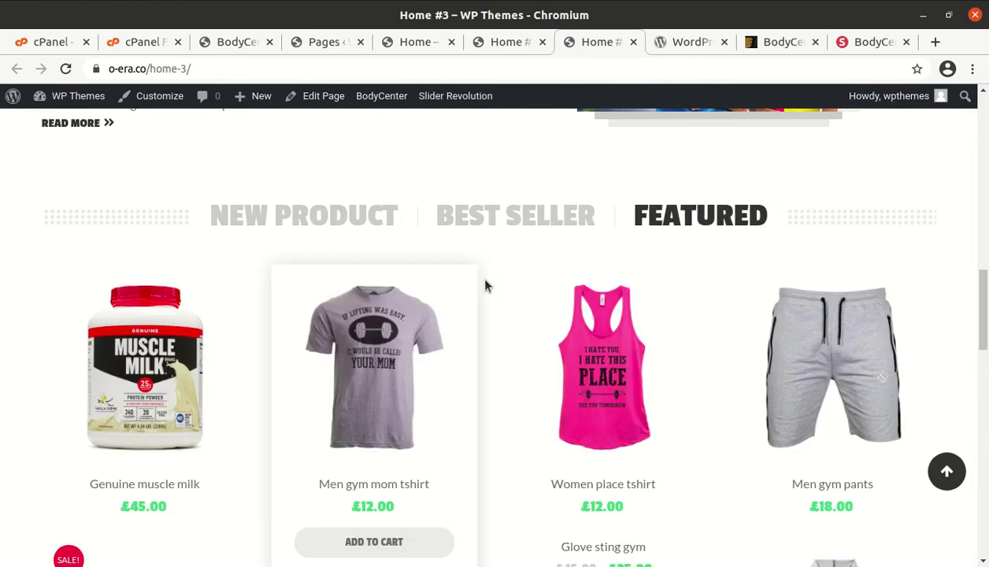
Step: Examine the rest of the Home #3 page down to the partner logos, and look over the site's Shop and Home submenus
{"action": "scroll", "coordinate": [463, 284], "scroll_direction": "down", "scroll_amount": 10}
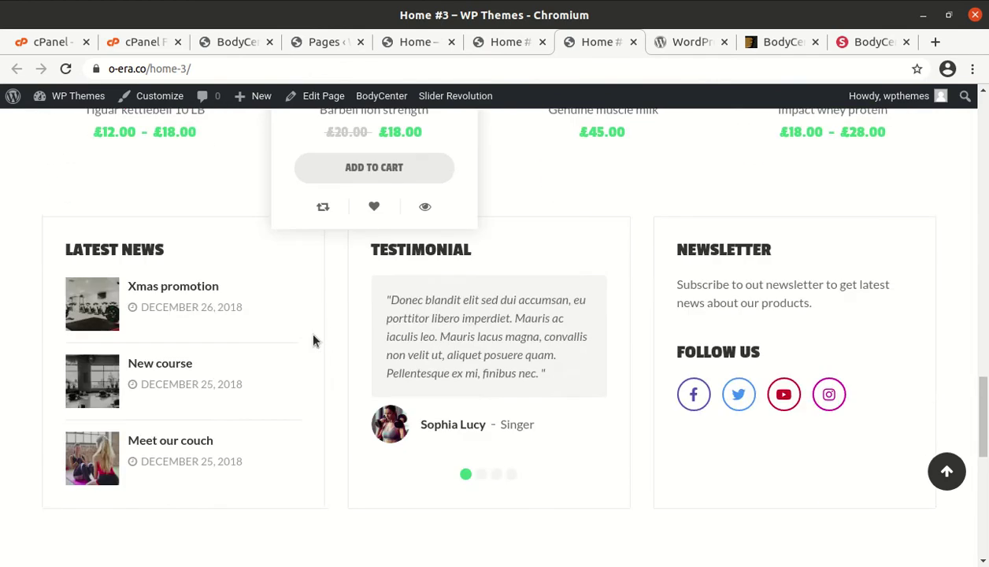
{"action": "scroll", "coordinate": [314, 340], "scroll_direction": "down", "scroll_amount": 5}
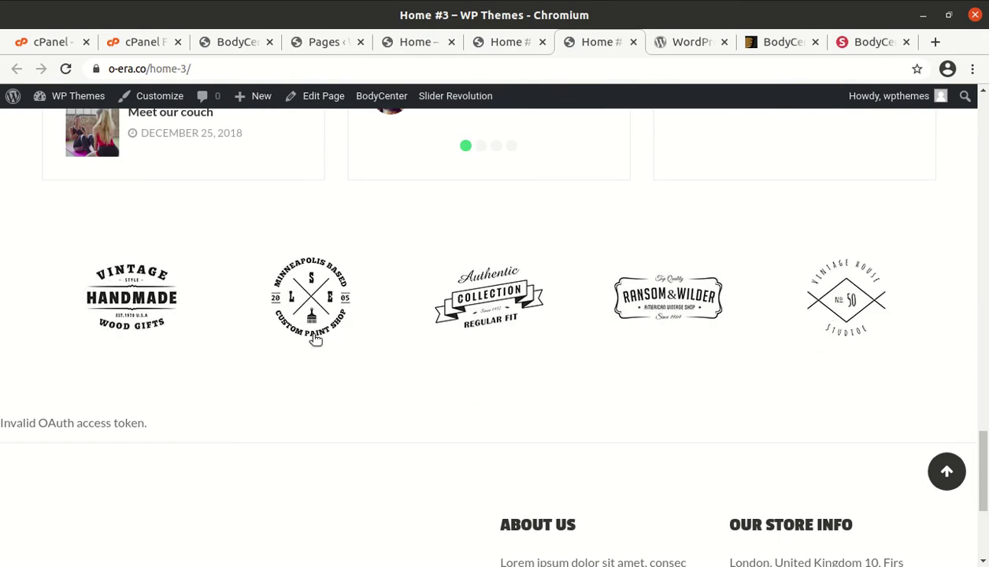
{"action": "scroll", "coordinate": [313, 338], "scroll_direction": "up", "scroll_amount": 15}
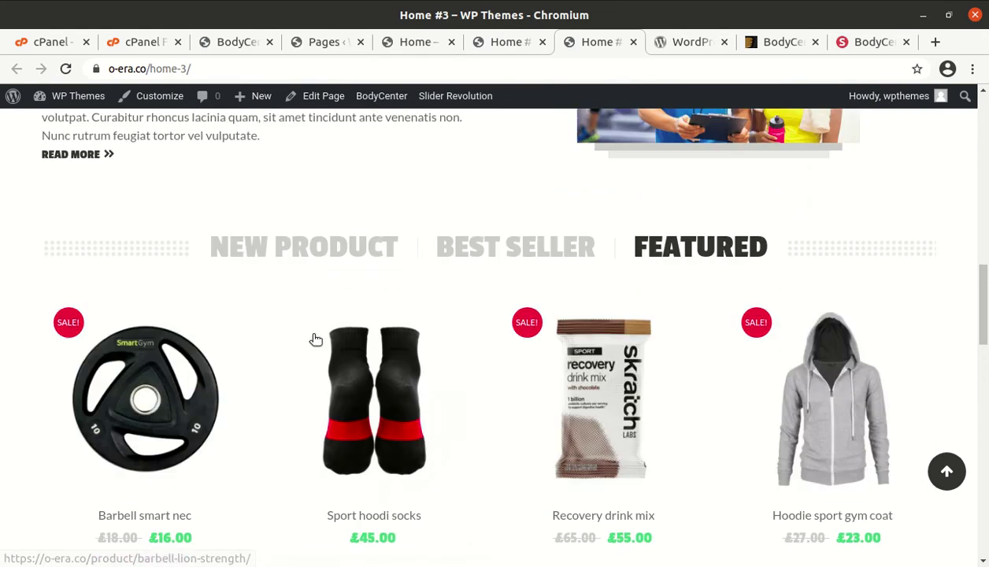
{"action": "scroll", "coordinate": [314, 340], "scroll_direction": "up", "scroll_amount": 7}
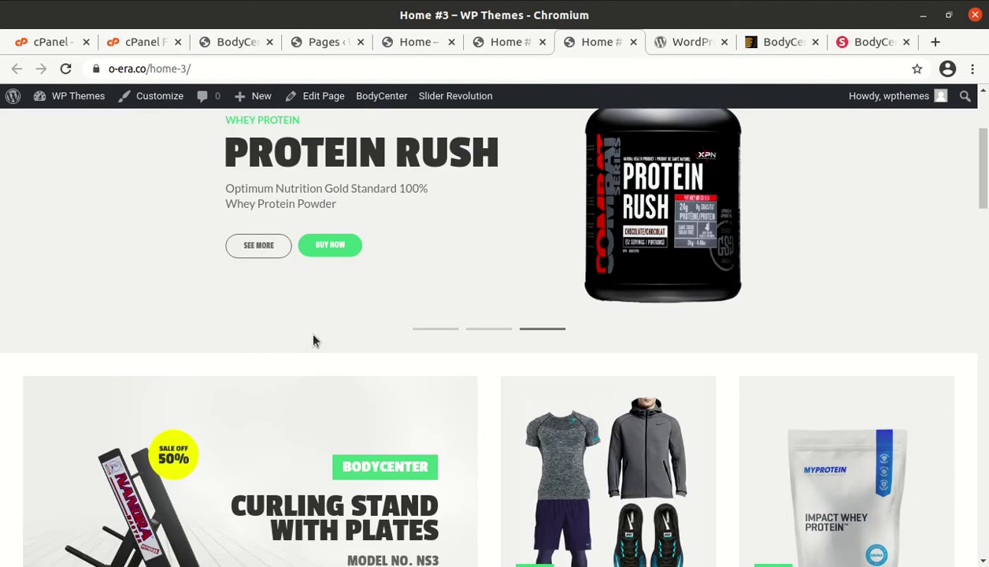
{"action": "scroll", "coordinate": [313, 340], "scroll_direction": "up", "scroll_amount": 3}
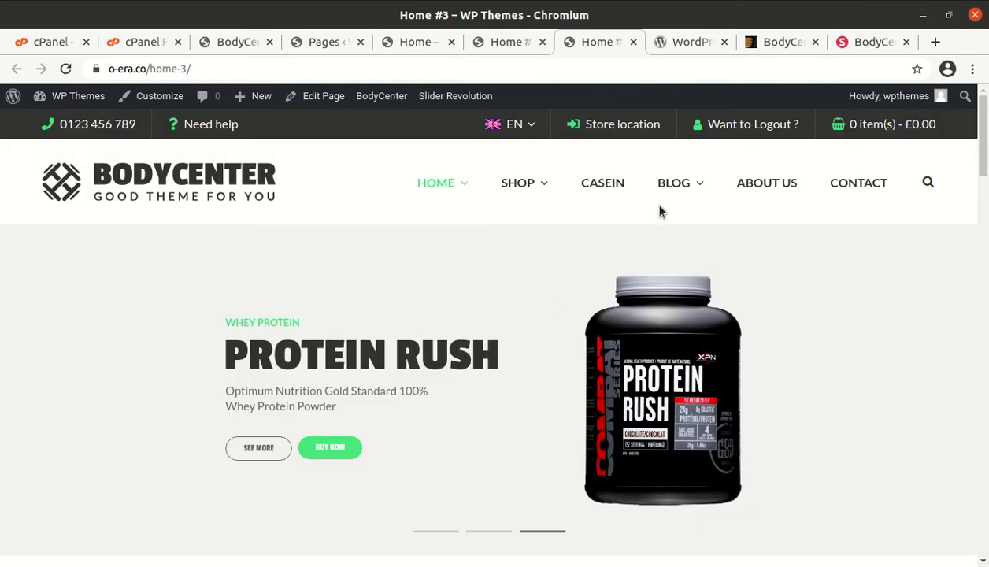
{"action": "mouse_move", "coordinate": [544, 184]}
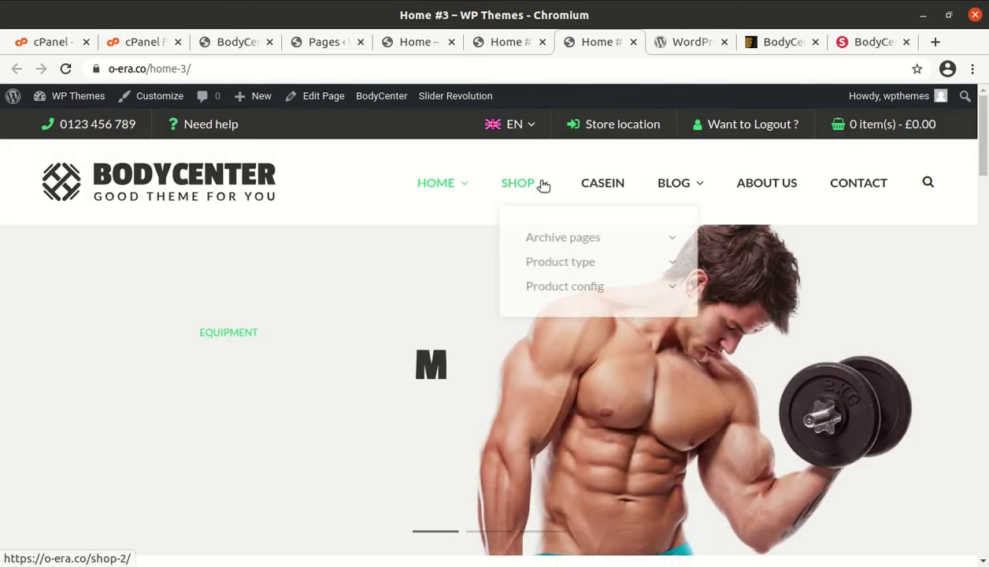
{"action": "mouse_move", "coordinate": [453, 189]}
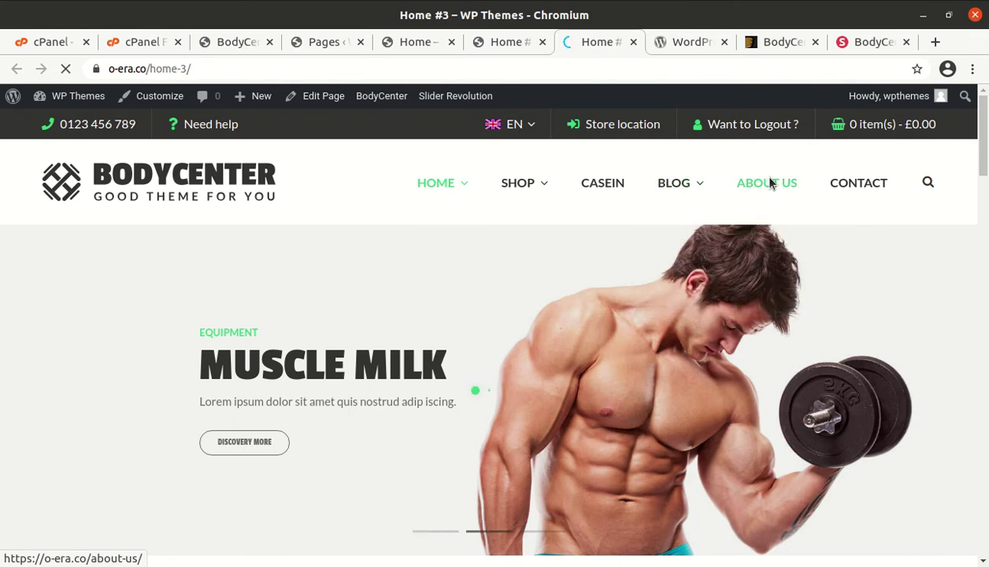
Step: Open the site's About Us page and examine it from the statistics chart to the Our partners section
{"action": "left_click", "coordinate": [770, 181]}
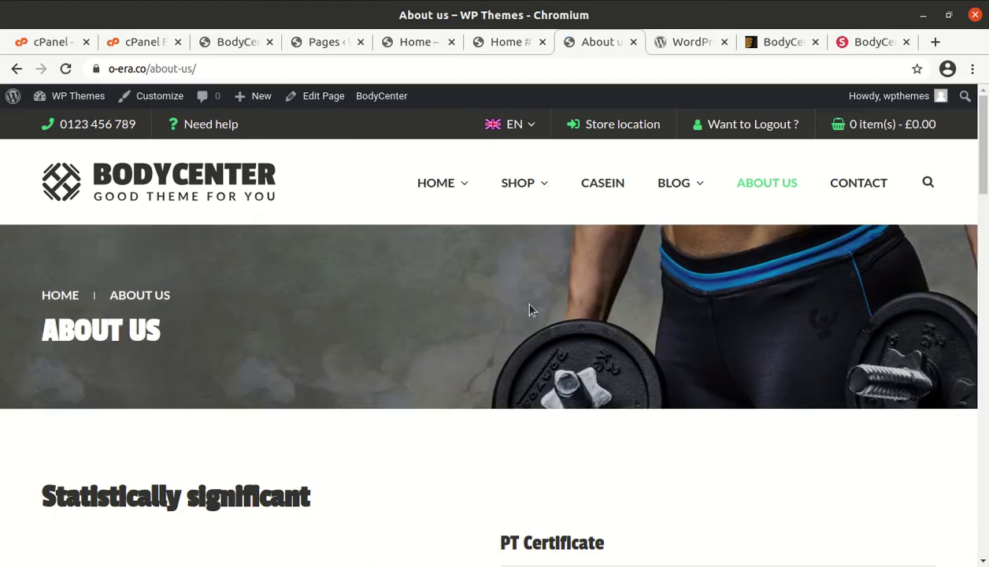
{"action": "scroll", "coordinate": [488, 323], "scroll_direction": "down", "scroll_amount": 1}
{"action": "scroll", "coordinate": [466, 333], "scroll_direction": "down", "scroll_amount": 5}
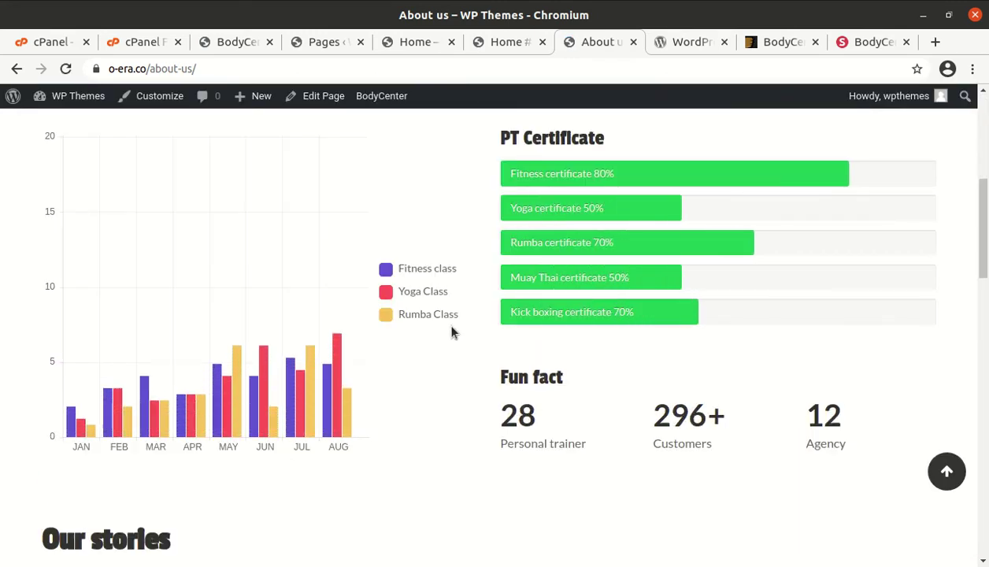
{"action": "scroll", "coordinate": [451, 332], "scroll_direction": "down", "scroll_amount": 7}
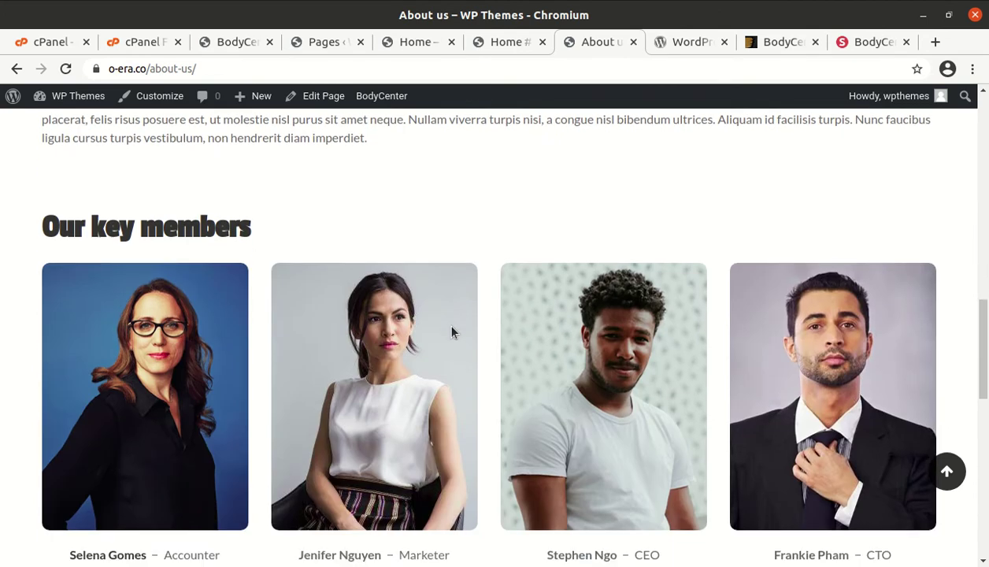
{"action": "scroll", "coordinate": [451, 331], "scroll_direction": "down", "scroll_amount": 6}
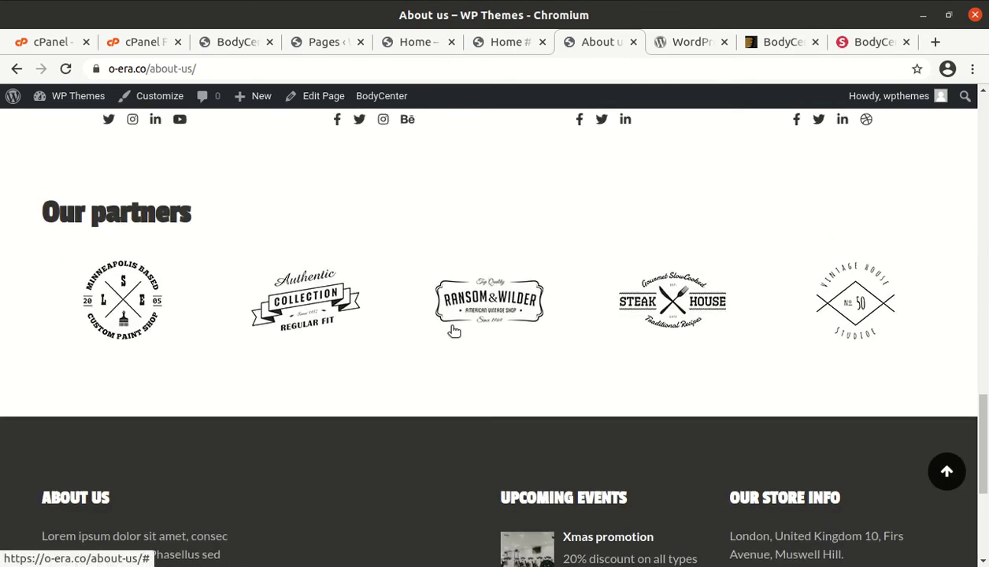
{"action": "scroll", "coordinate": [454, 331], "scroll_direction": "up", "scroll_amount": 12}
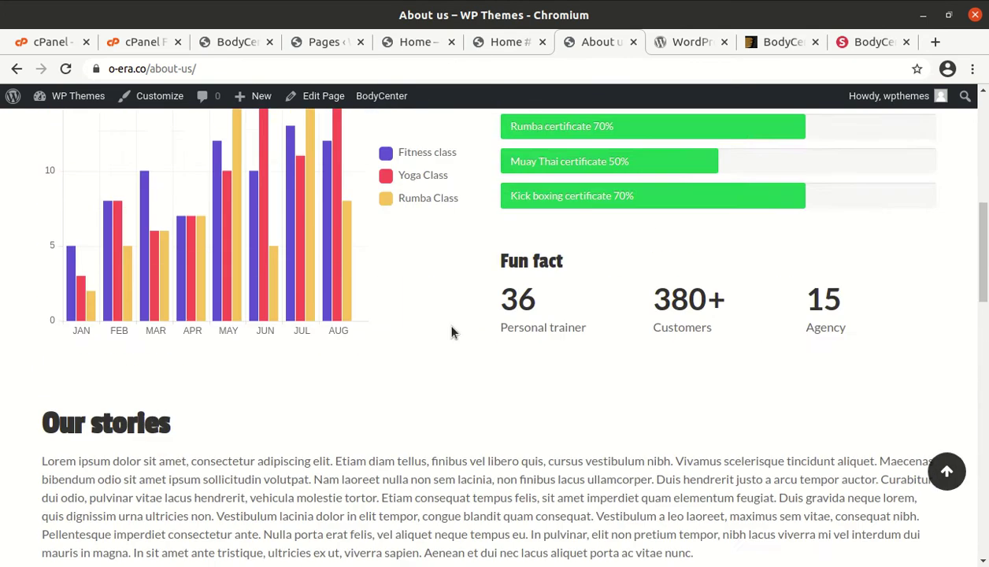
{"action": "scroll", "coordinate": [451, 331], "scroll_direction": "up", "scroll_amount": 6}
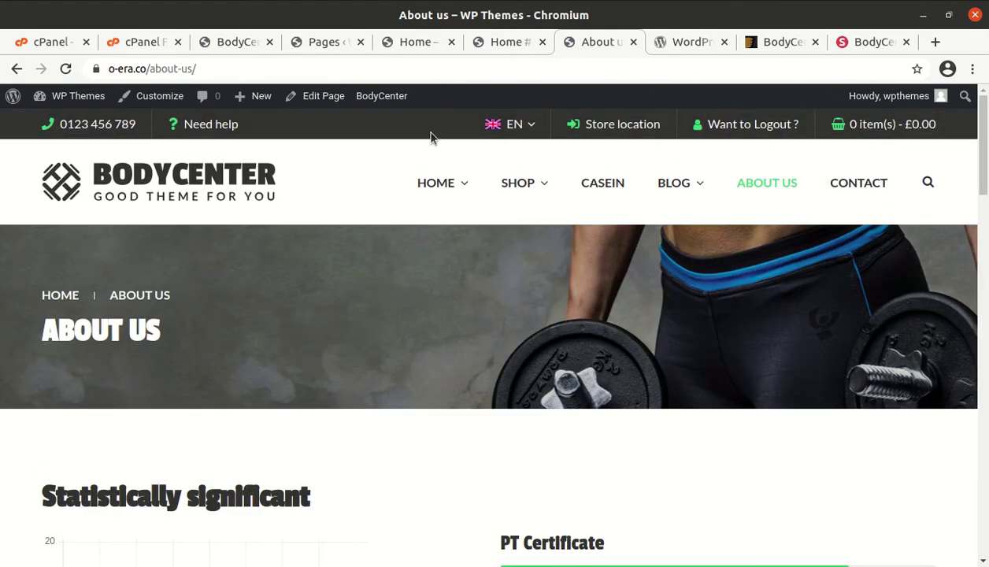
Step: Open the site's front page from its logo and compare it with the open Home and Home #2 pages
{"action": "left_click", "coordinate": [181, 179]}
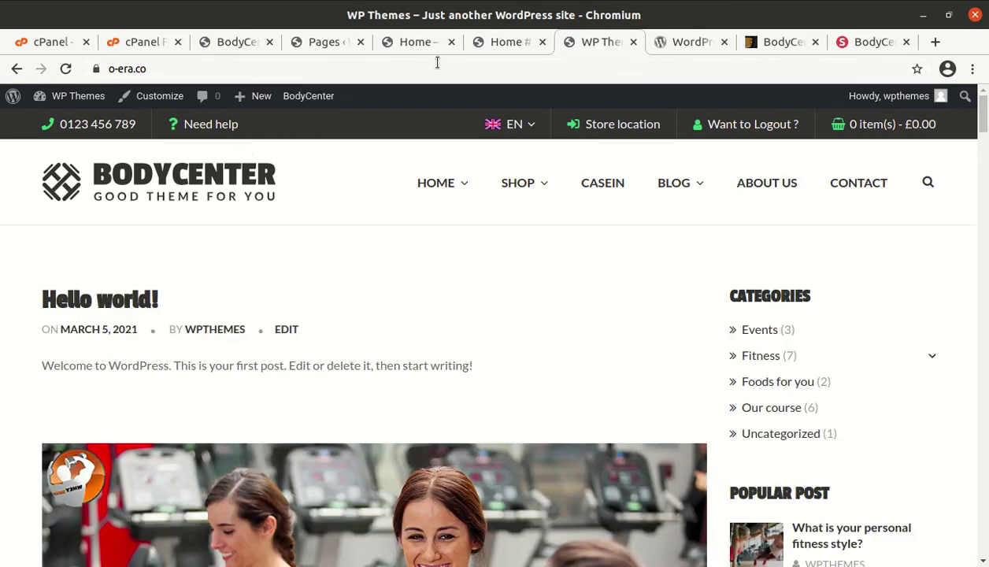
{"action": "left_click", "coordinate": [415, 42]}
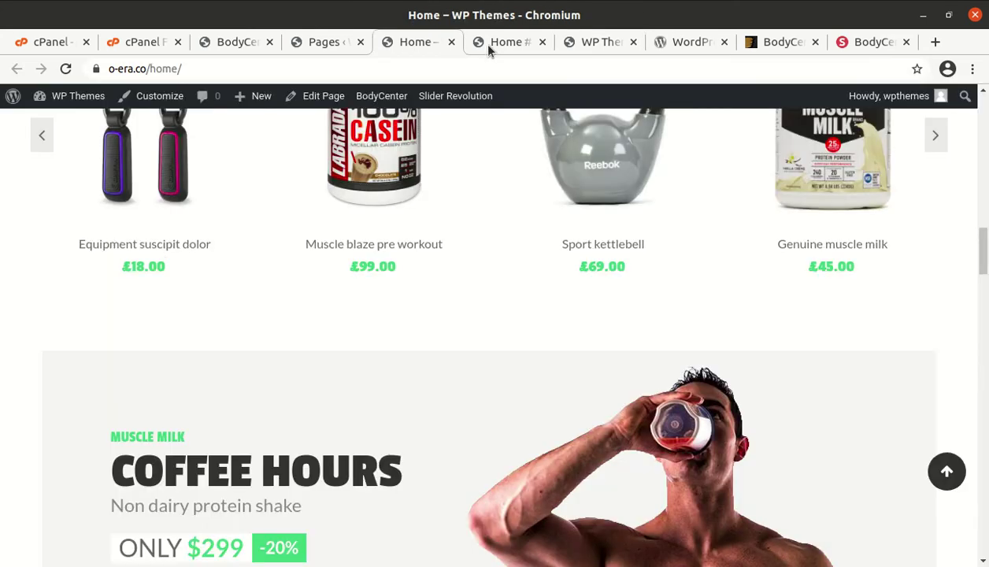
{"action": "scroll", "coordinate": [153, 236], "scroll_direction": "up", "scroll_amount": 5}
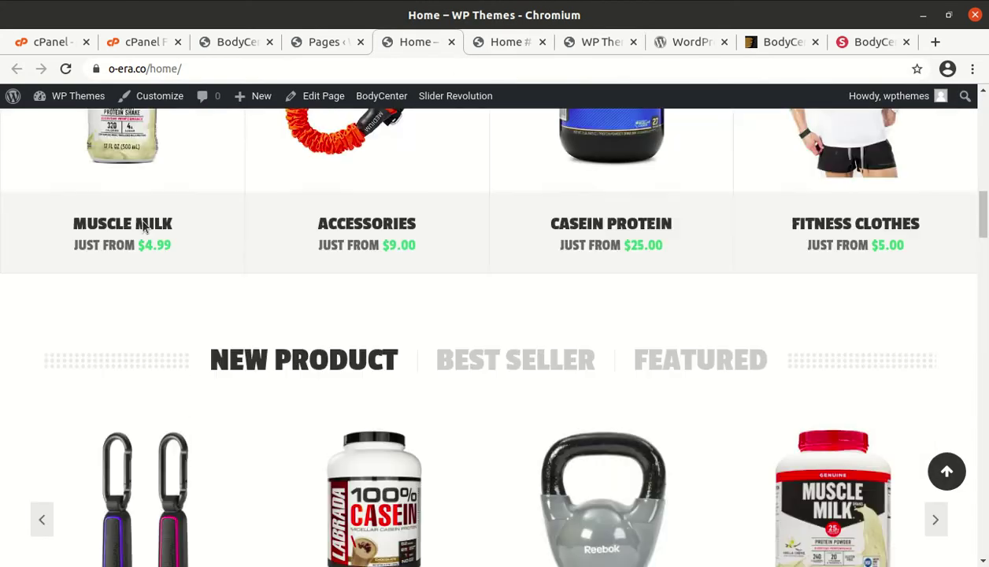
{"action": "scroll", "coordinate": [144, 227], "scroll_direction": "up", "scroll_amount": 2}
{"action": "mouse_move", "coordinate": [85, 105]}
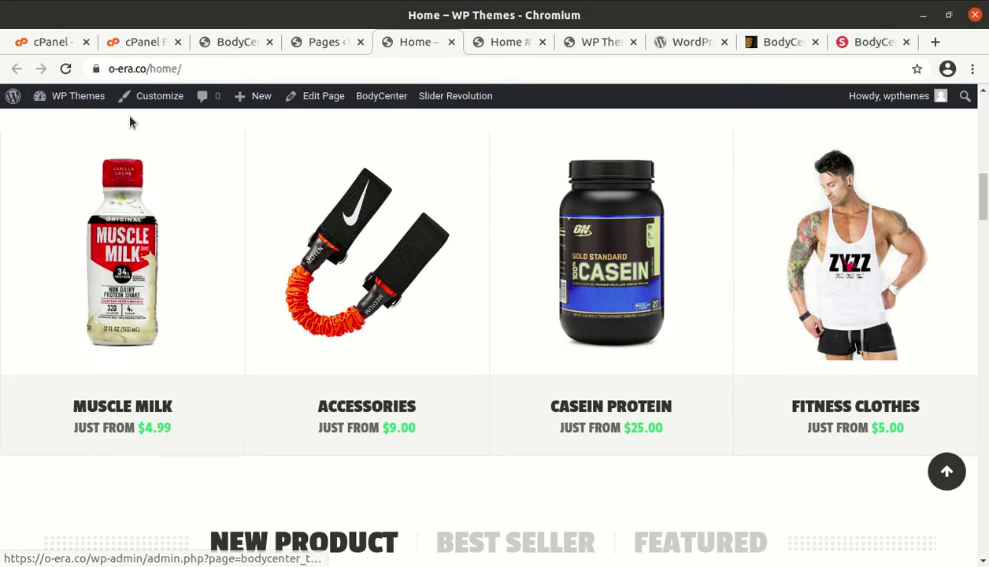
{"action": "left_click", "coordinate": [575, 43]}
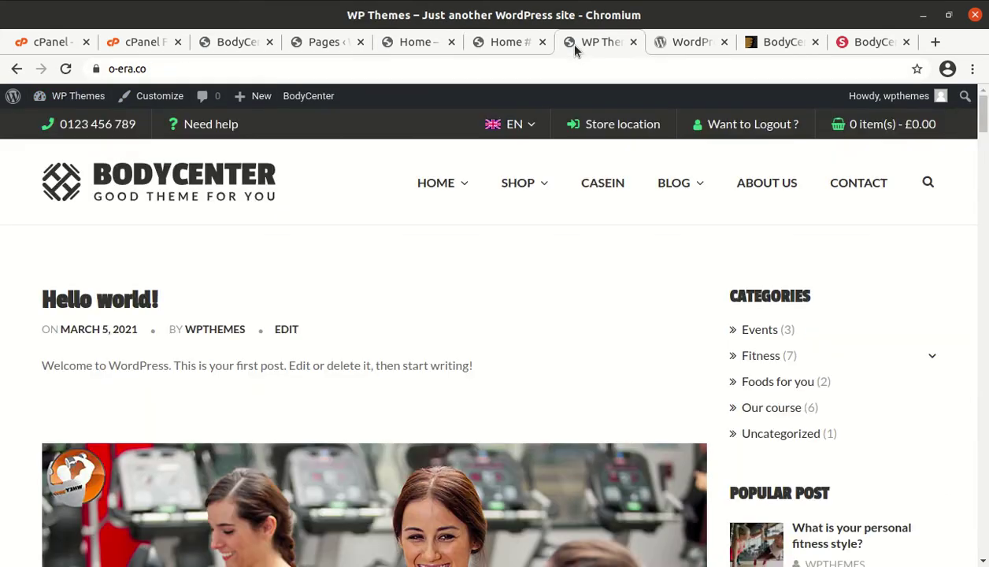
{"action": "left_click", "coordinate": [511, 47]}
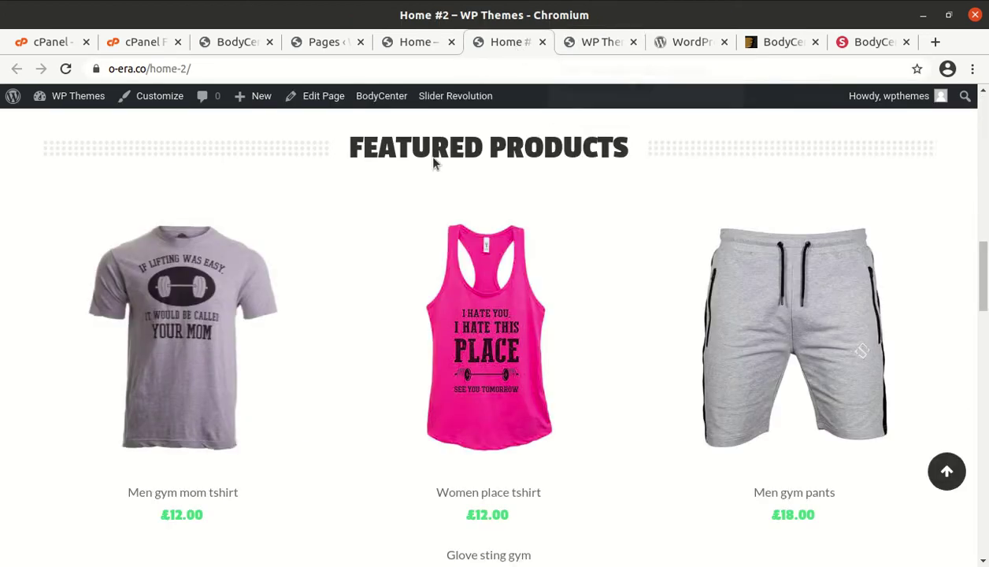
Step: Return to the WordPress admin and open the Homepage Settings in the theme customizer
{"action": "left_click", "coordinate": [330, 43]}
{"action": "scroll", "coordinate": [107, 287], "scroll_direction": "down", "scroll_amount": 2}
{"action": "scroll", "coordinate": [71, 307], "scroll_direction": "down", "scroll_amount": 2}
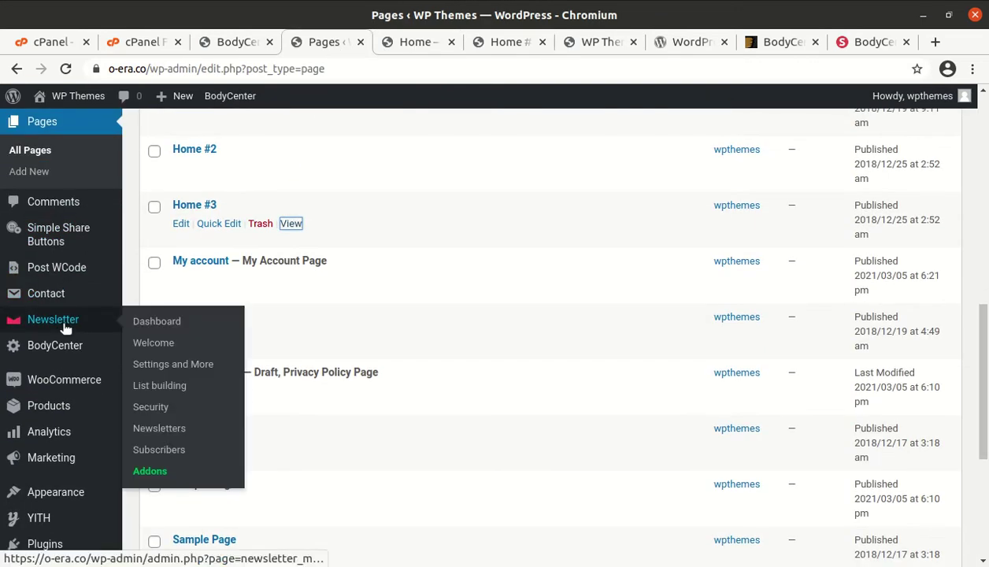
{"action": "mouse_move", "coordinate": [52, 462]}
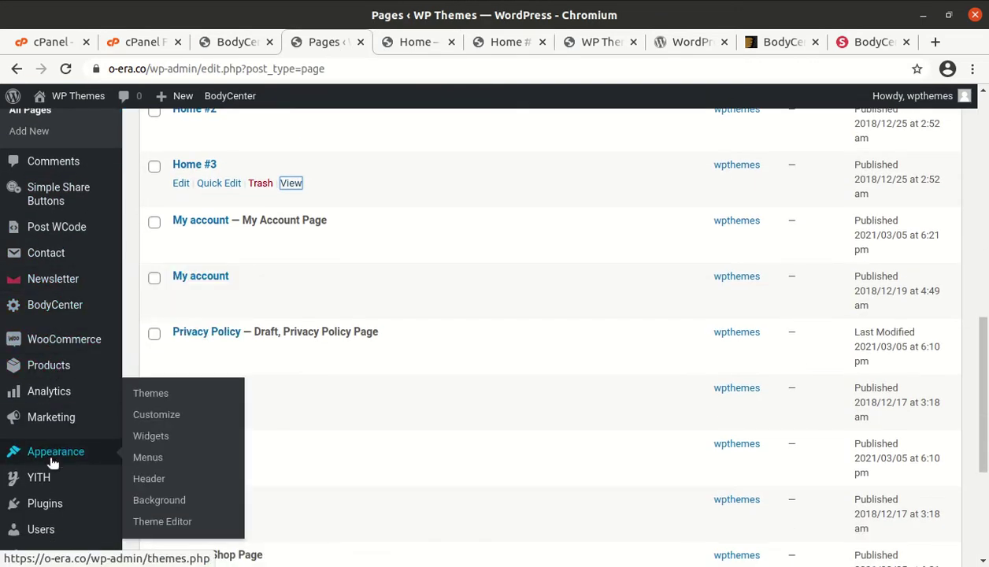
{"action": "left_click", "coordinate": [145, 417]}
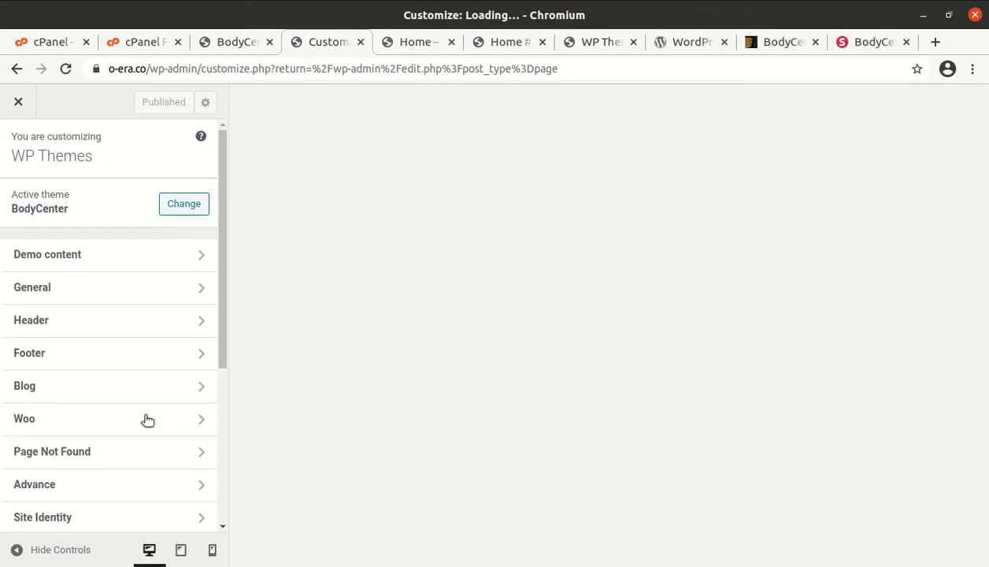
{"action": "scroll", "coordinate": [91, 460], "scroll_direction": "down", "scroll_amount": 3}
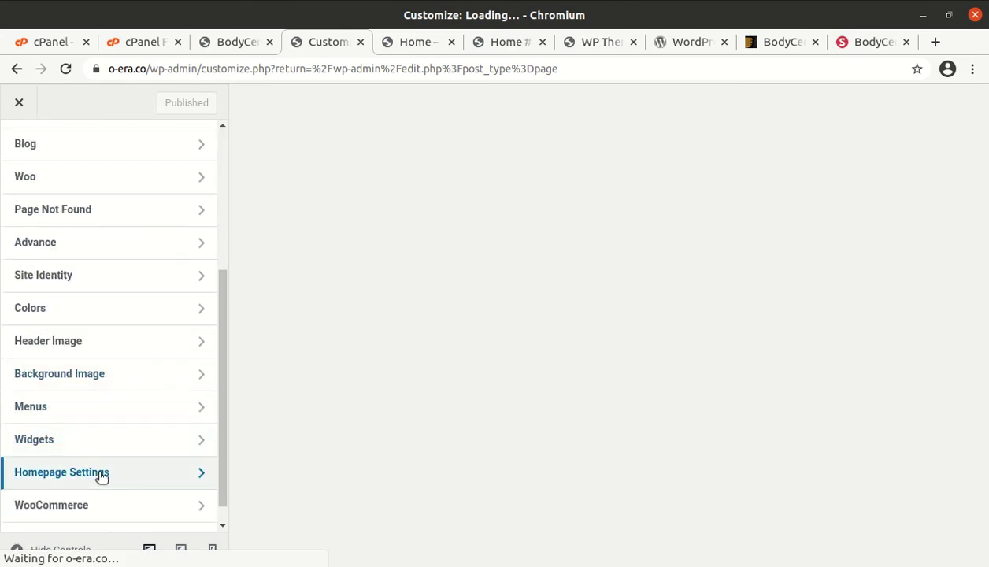
{"action": "left_click", "coordinate": [100, 472]}
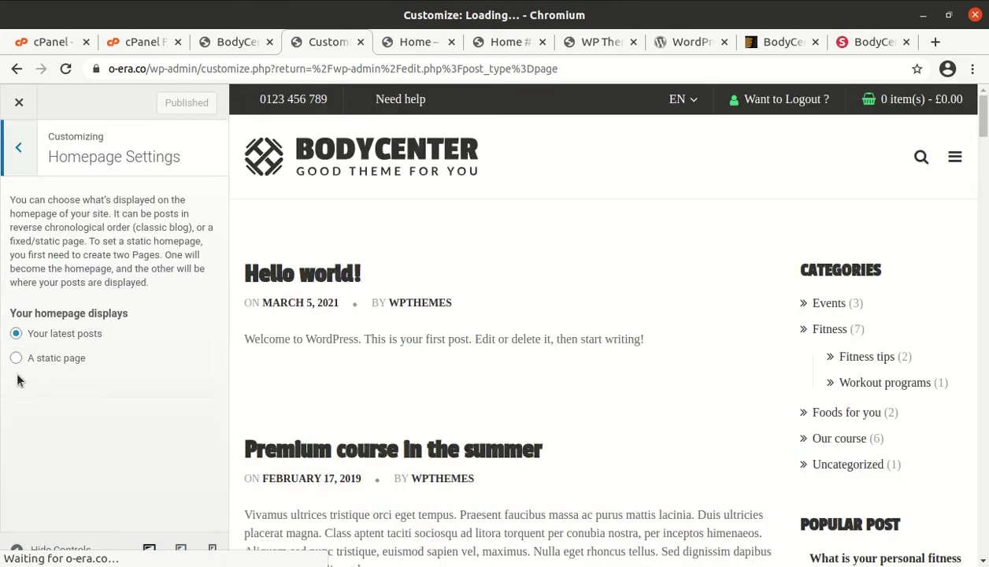
Step: Set the homepage to display the static page Home #3, publish the change, and close the customizer
{"action": "left_click", "coordinate": [16, 358]}
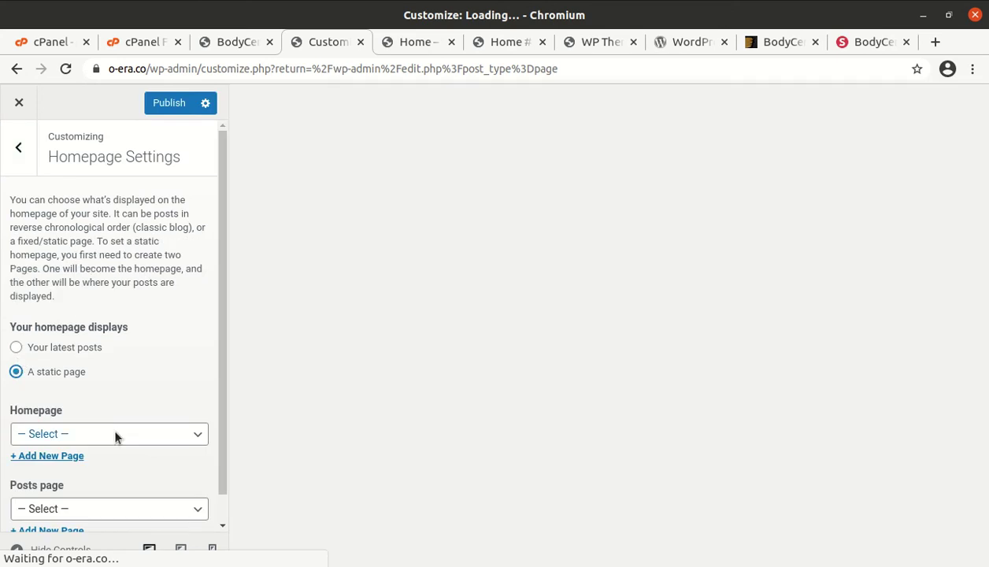
{"action": "left_click", "coordinate": [115, 434]}
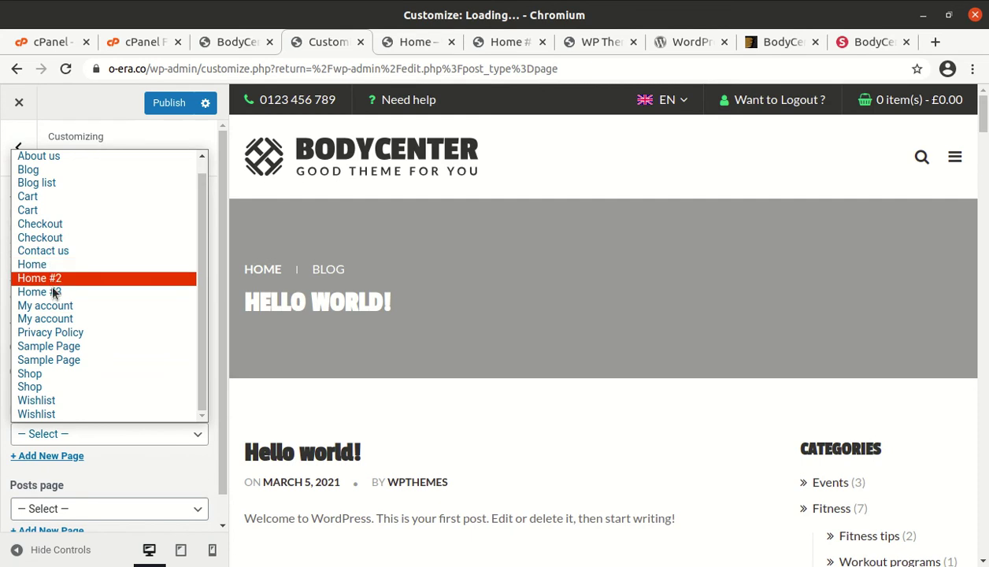
{"action": "left_click", "coordinate": [53, 292]}
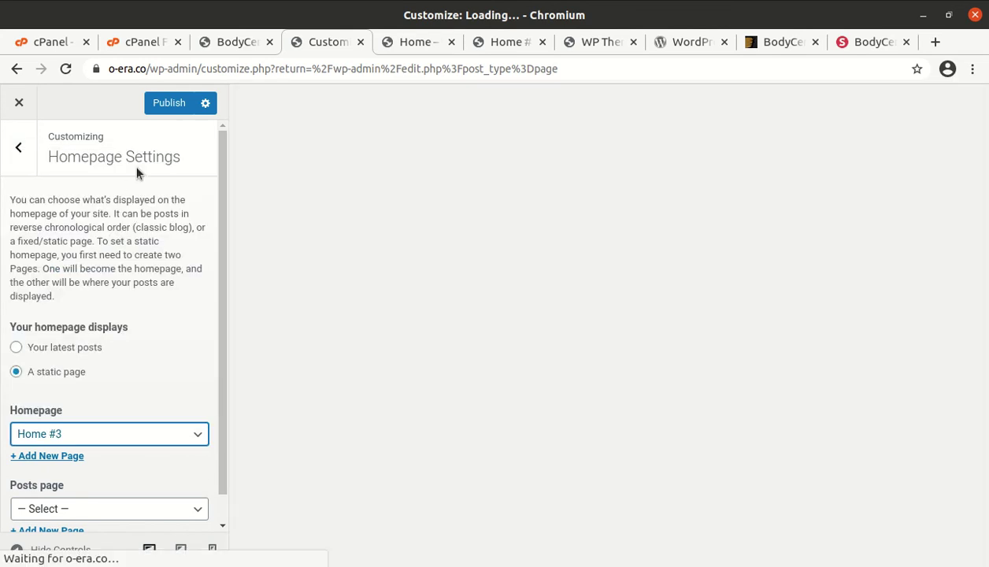
{"action": "left_click", "coordinate": [161, 107]}
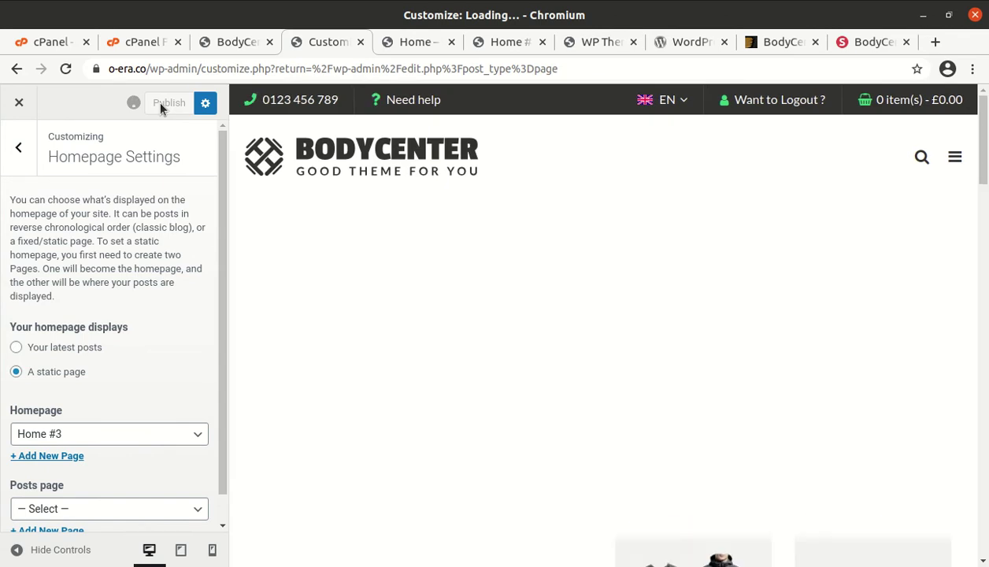
{"action": "left_click", "coordinate": [19, 105]}
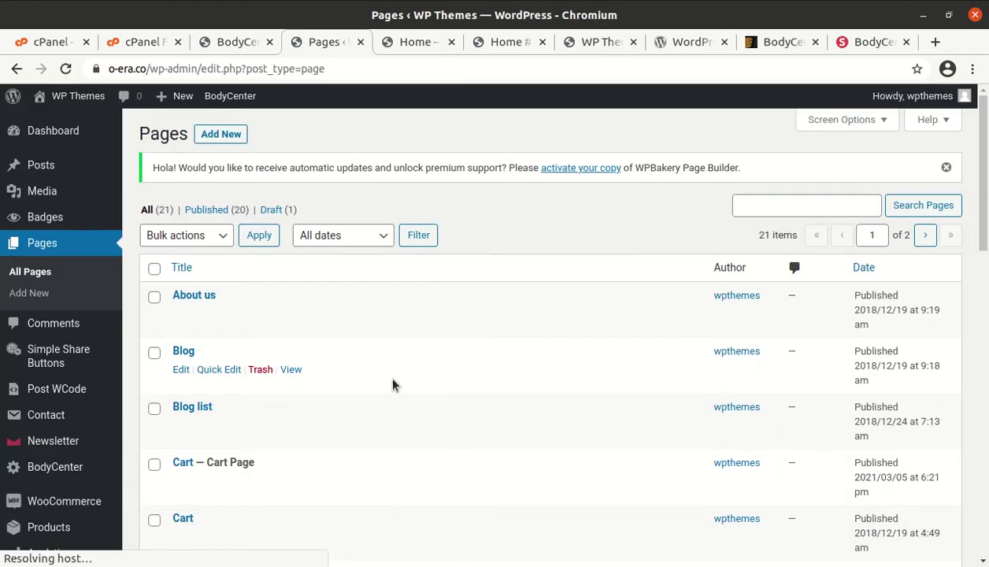
Step: Visit the site's front page and examine it from the slider down to the partner logos and footer
{"action": "mouse_move", "coordinate": [71, 134]}
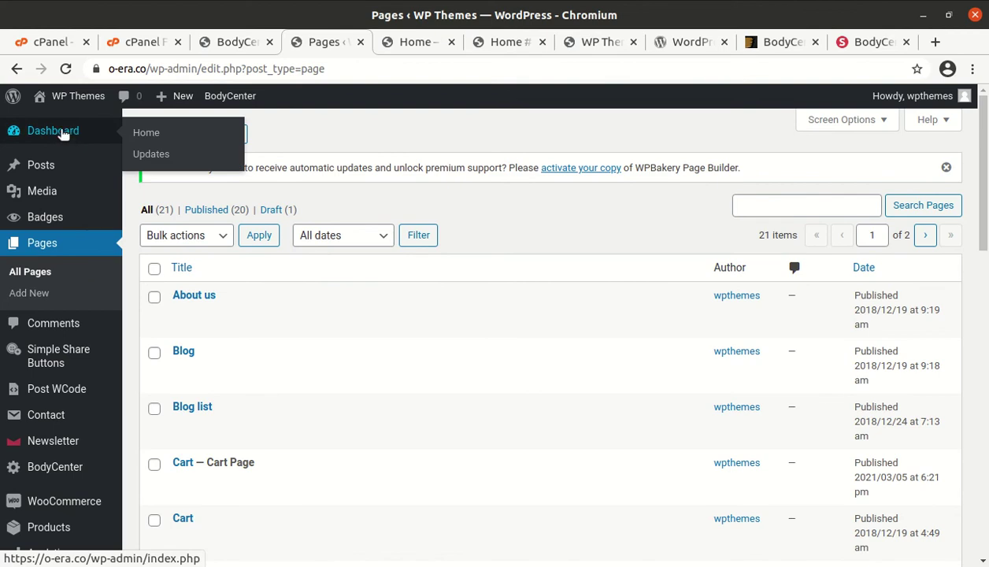
{"action": "mouse_move", "coordinate": [77, 102]}
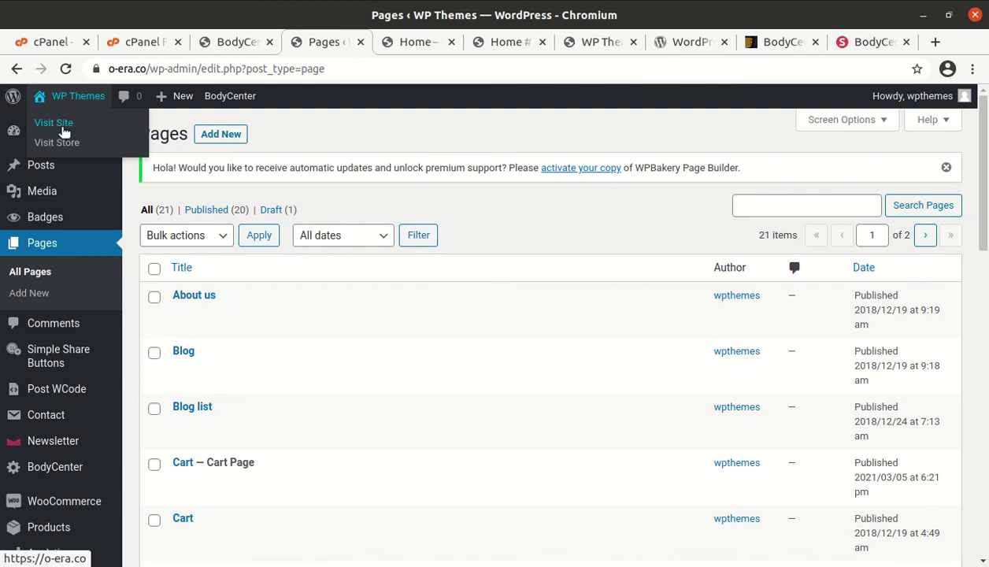
{"action": "left_click", "coordinate": [62, 126]}
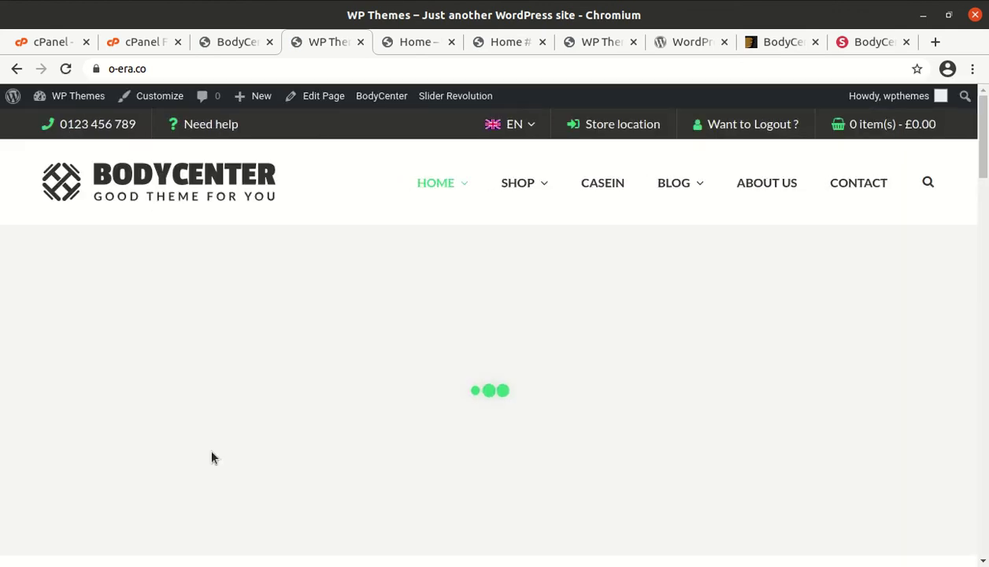
{"action": "scroll", "coordinate": [370, 288], "scroll_direction": "down", "scroll_amount": 5}
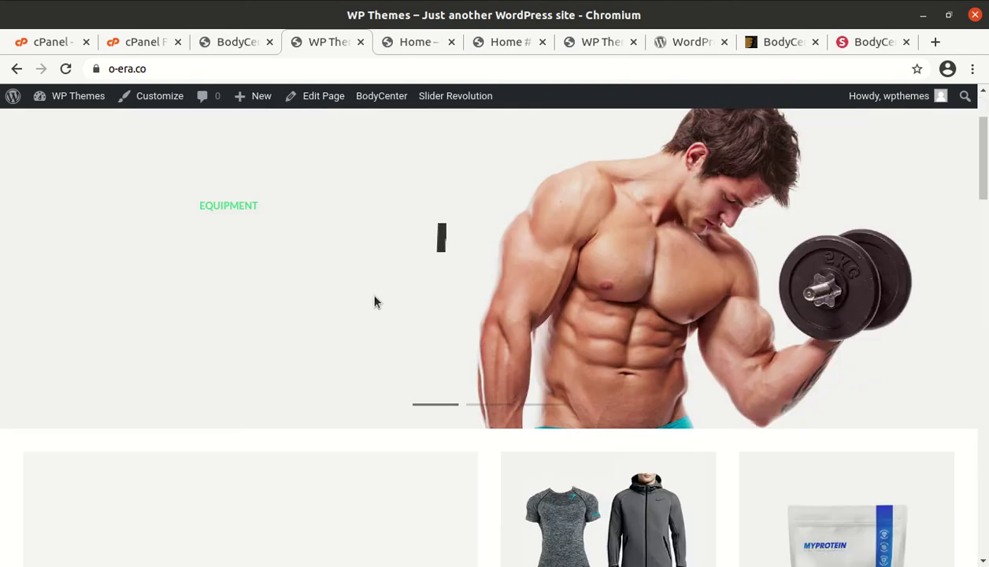
{"action": "scroll", "coordinate": [308, 298], "scroll_direction": "down", "scroll_amount": 3}
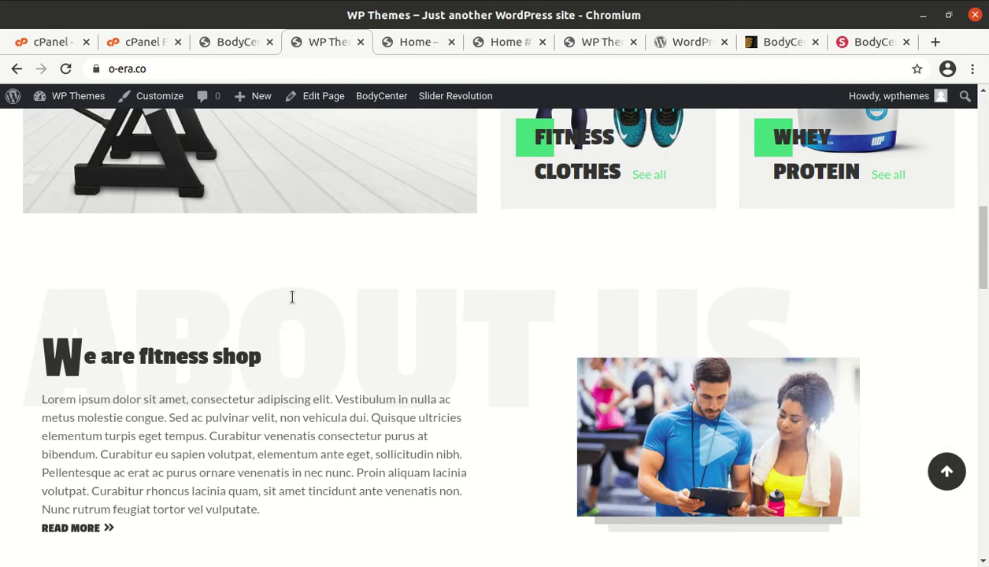
{"action": "scroll", "coordinate": [185, 344], "scroll_direction": "down", "scroll_amount": 3}
{"action": "scroll", "coordinate": [186, 346], "scroll_direction": "down", "scroll_amount": 9}
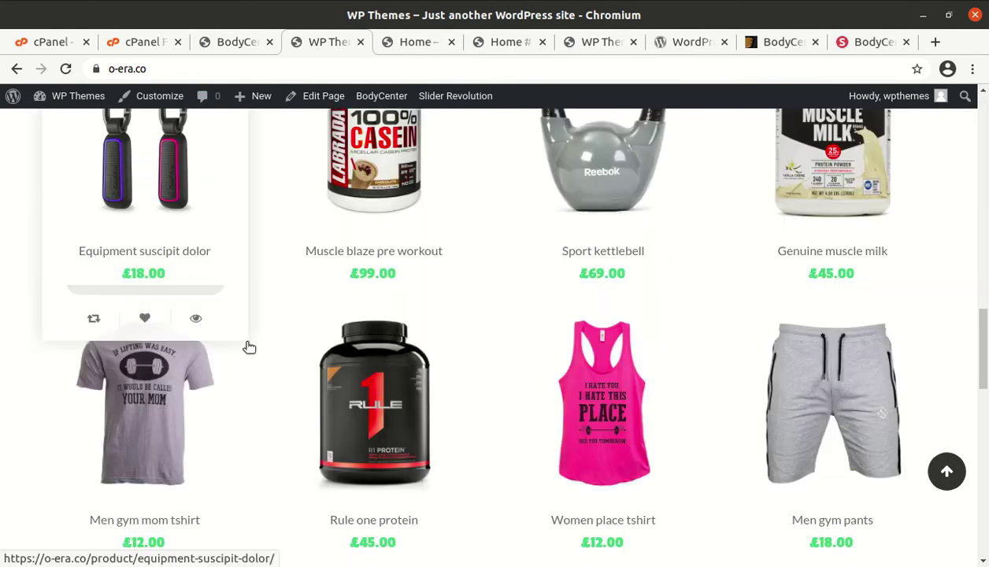
{"action": "scroll", "coordinate": [375, 282], "scroll_direction": "down", "scroll_amount": 5}
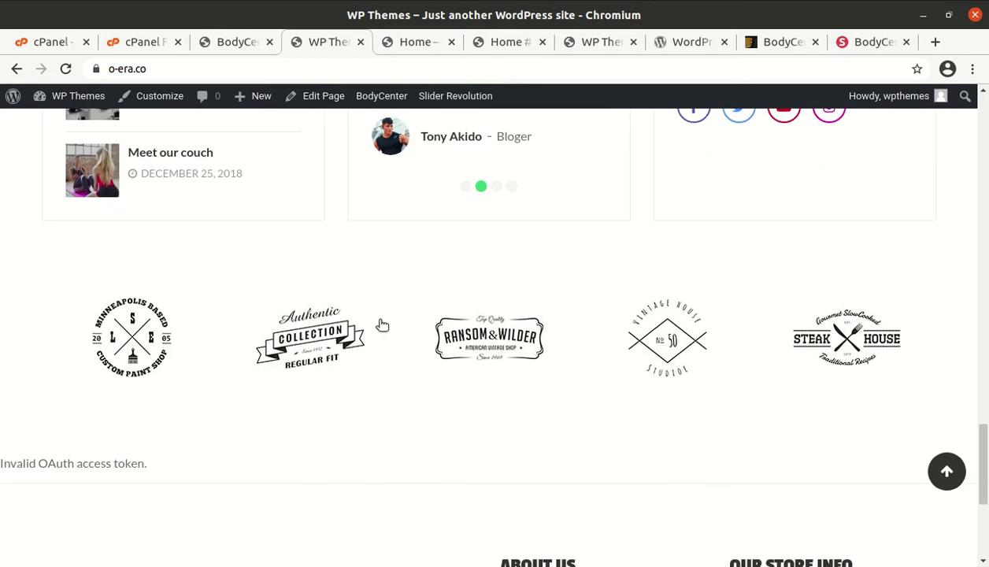
{"action": "scroll", "coordinate": [269, 338], "scroll_direction": "down", "scroll_amount": 3}
{"action": "scroll", "coordinate": [280, 340], "scroll_direction": "up", "scroll_amount": 10}
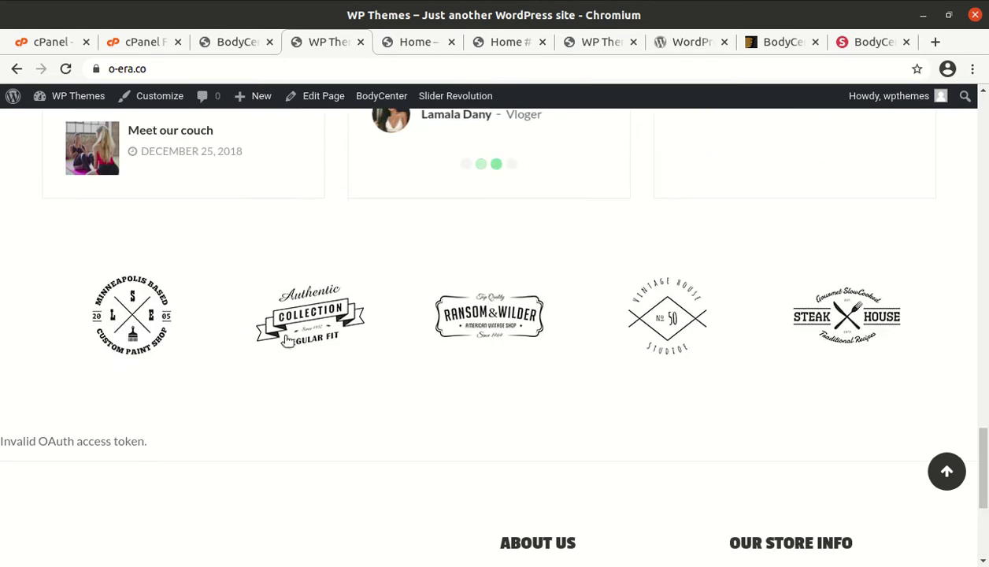
{"action": "scroll", "coordinate": [284, 336], "scroll_direction": "up", "scroll_amount": 11}
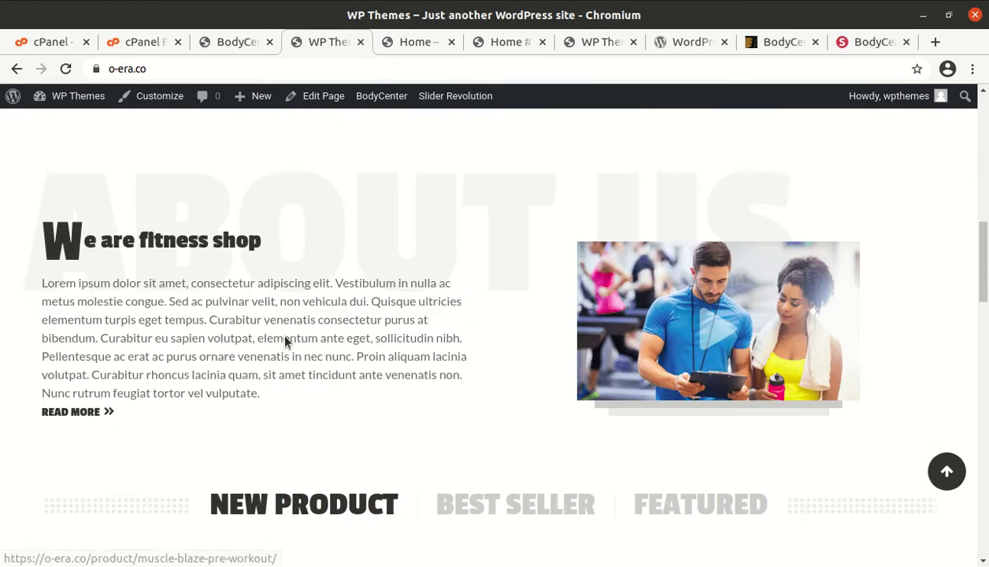
{"action": "scroll", "coordinate": [285, 341], "scroll_direction": "up", "scroll_amount": 5}
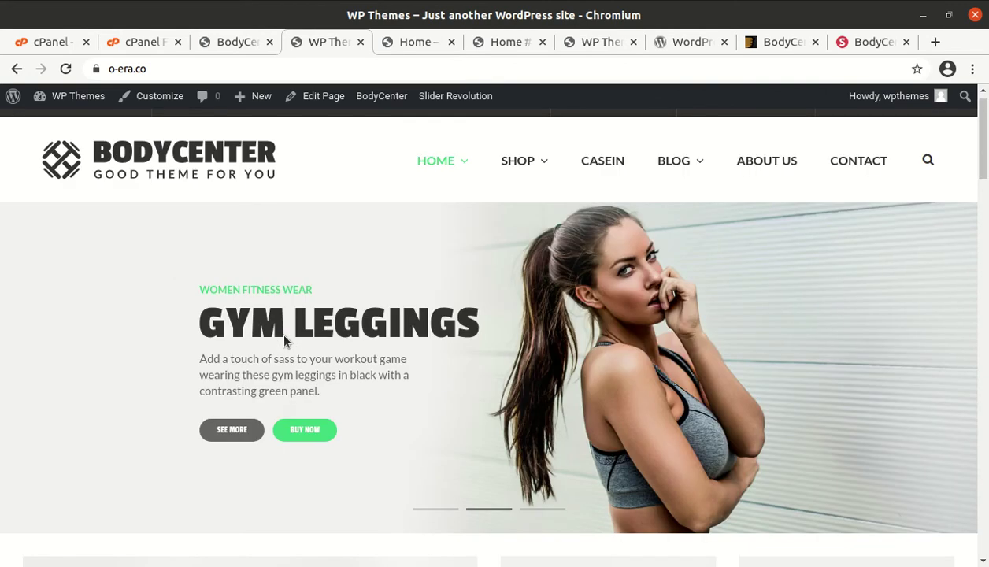
Step: Switch to the BodyCenter theme options and review the General settings for Color, Layout, Fonts and Breadcrumbs
{"action": "left_click", "coordinate": [229, 43]}
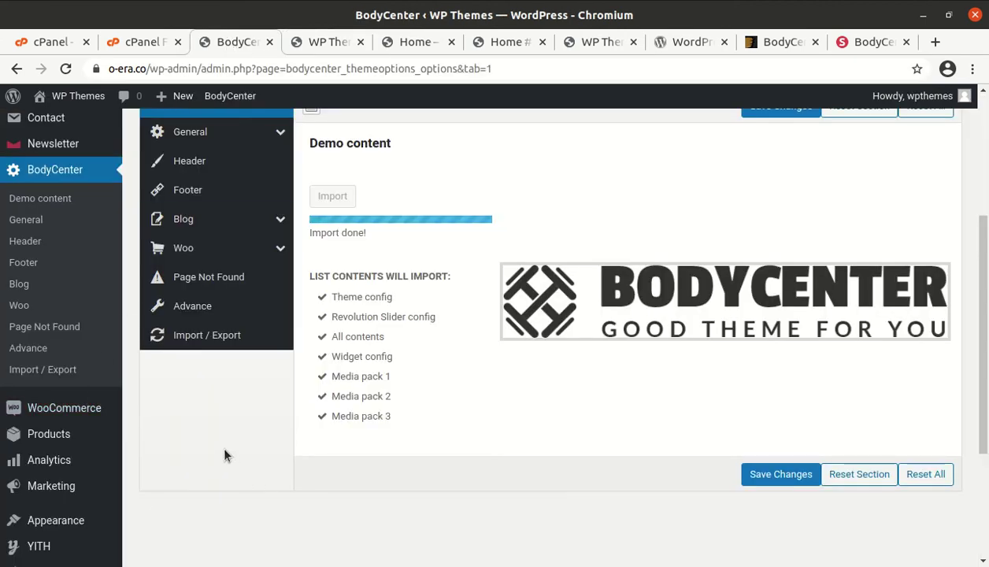
{"action": "scroll", "coordinate": [249, 481], "scroll_direction": "up", "scroll_amount": 3}
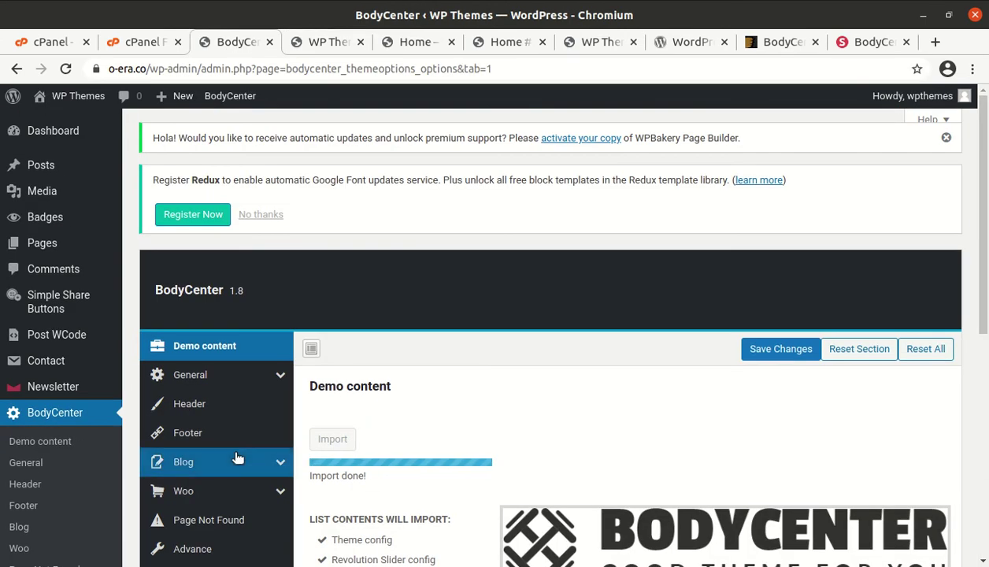
{"action": "left_click", "coordinate": [201, 385]}
{"action": "scroll", "coordinate": [356, 329], "scroll_direction": "down", "scroll_amount": 3}
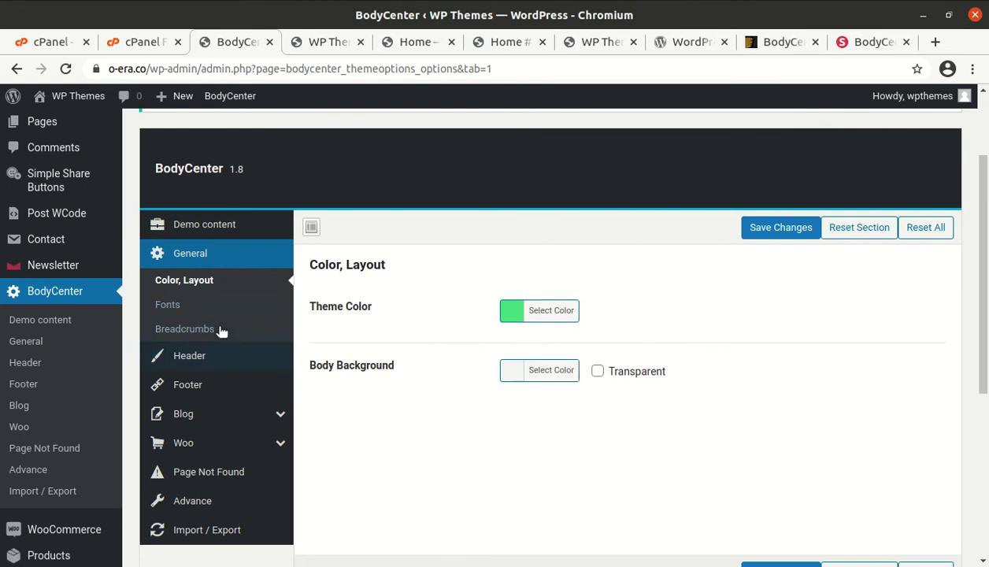
{"action": "left_click", "coordinate": [188, 304]}
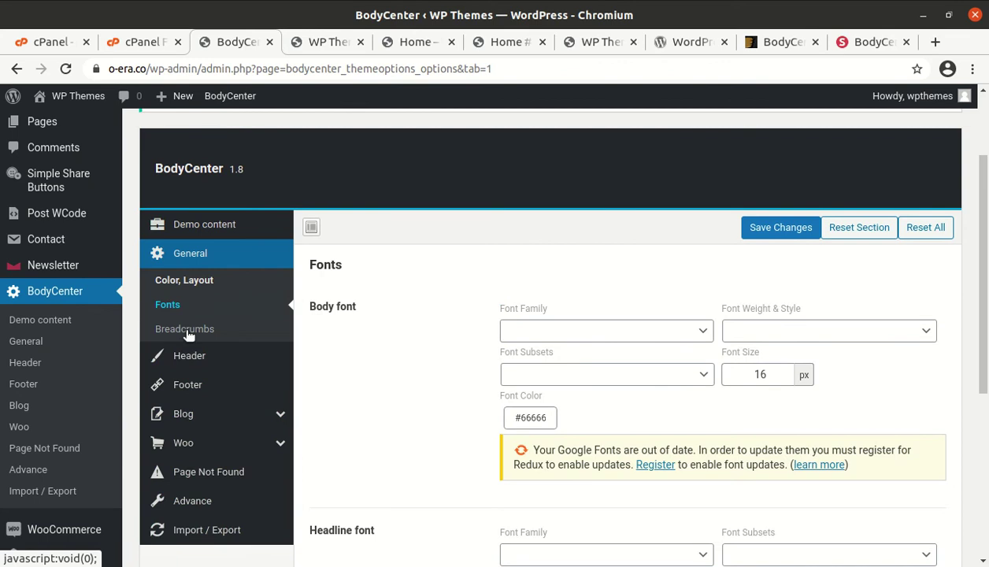
{"action": "left_click", "coordinate": [189, 331]}
Step: Review the Header, Footer, Blog Pages, Woo Archives Pages and Advance sections of the theme options
{"action": "left_click", "coordinate": [201, 364]}
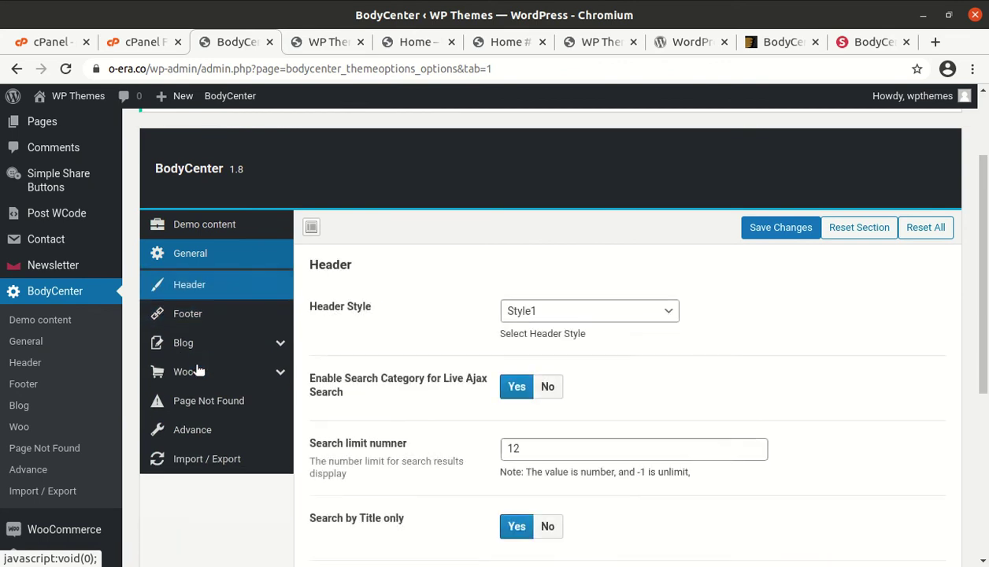
{"action": "left_click", "coordinate": [193, 313]}
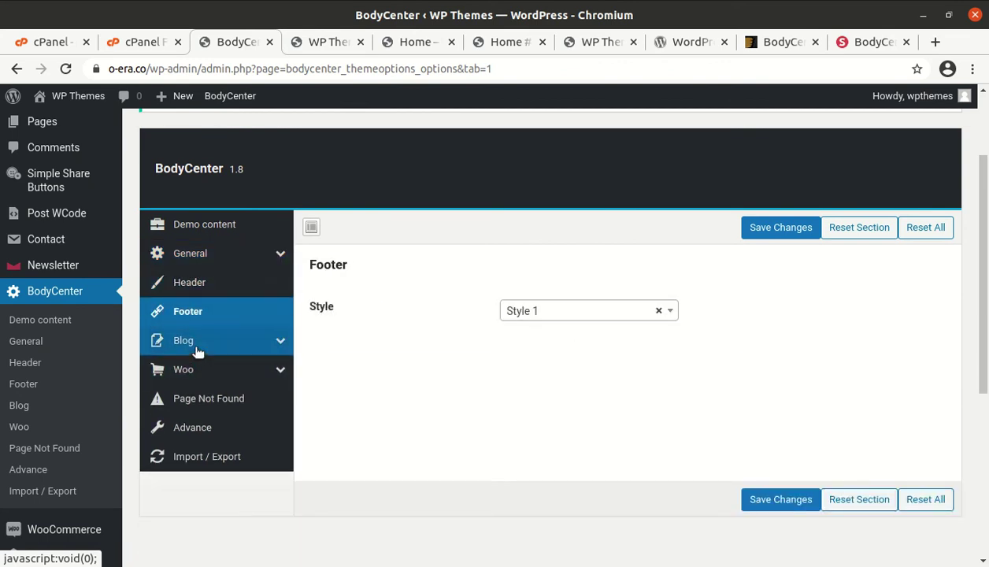
{"action": "left_click", "coordinate": [197, 343]}
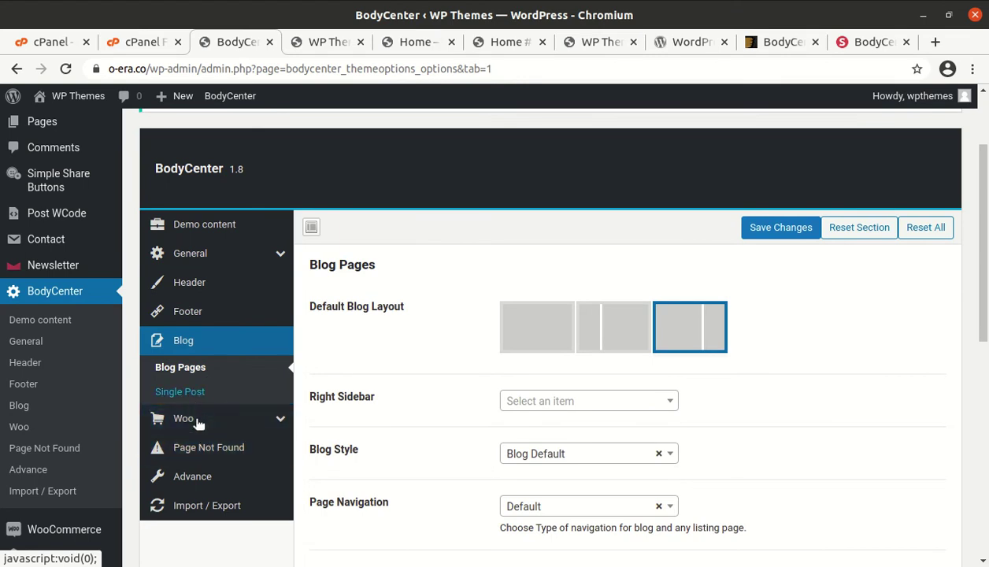
{"action": "left_click", "coordinate": [198, 422]}
{"action": "scroll", "coordinate": [206, 393], "scroll_direction": "down", "scroll_amount": 2}
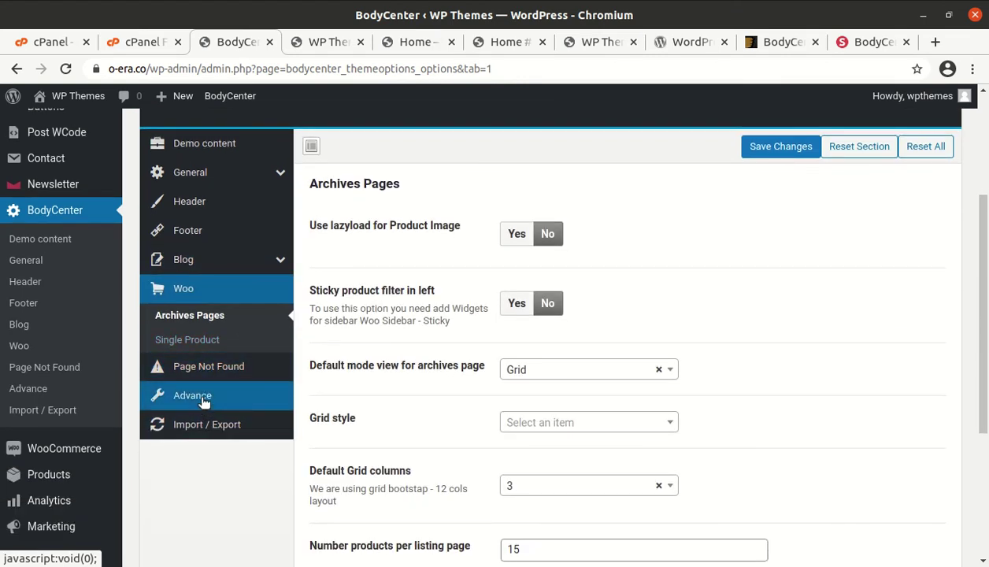
{"action": "left_click", "coordinate": [203, 402]}
{"action": "scroll", "coordinate": [291, 449], "scroll_direction": "up", "scroll_amount": 5}
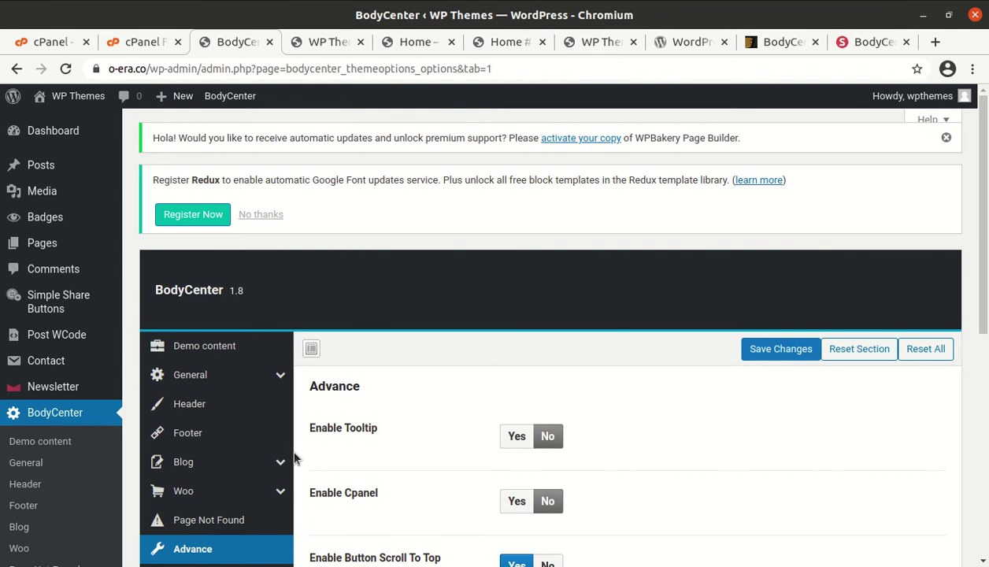
Step: Examine the Advance section of the theme options, including the tooltip, SCSS Compile and CSS Format settings, and the remaining admin sections
{"action": "scroll", "coordinate": [294, 459], "scroll_direction": "down", "scroll_amount": 4}
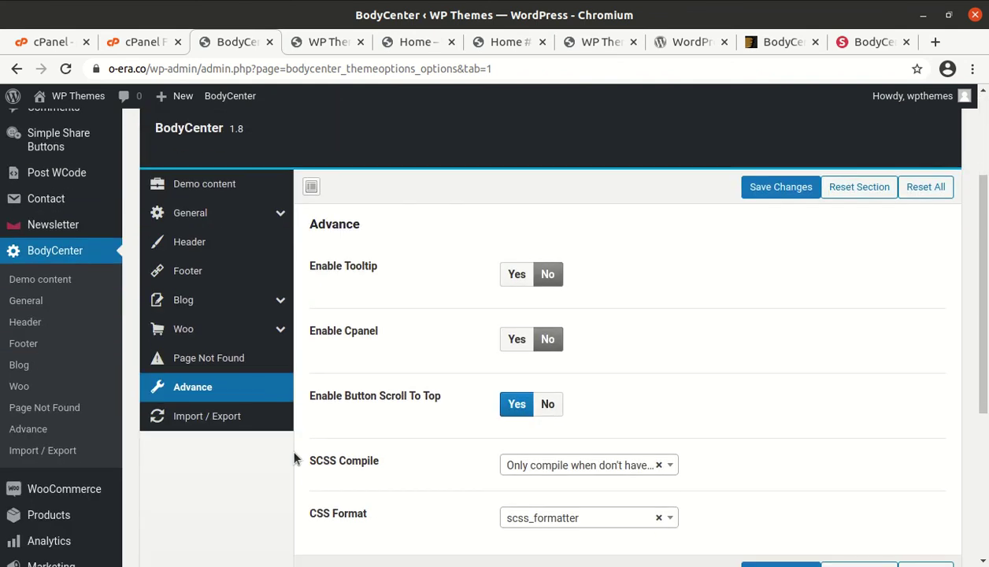
{"action": "scroll", "coordinate": [195, 508], "scroll_direction": "up", "scroll_amount": 4}
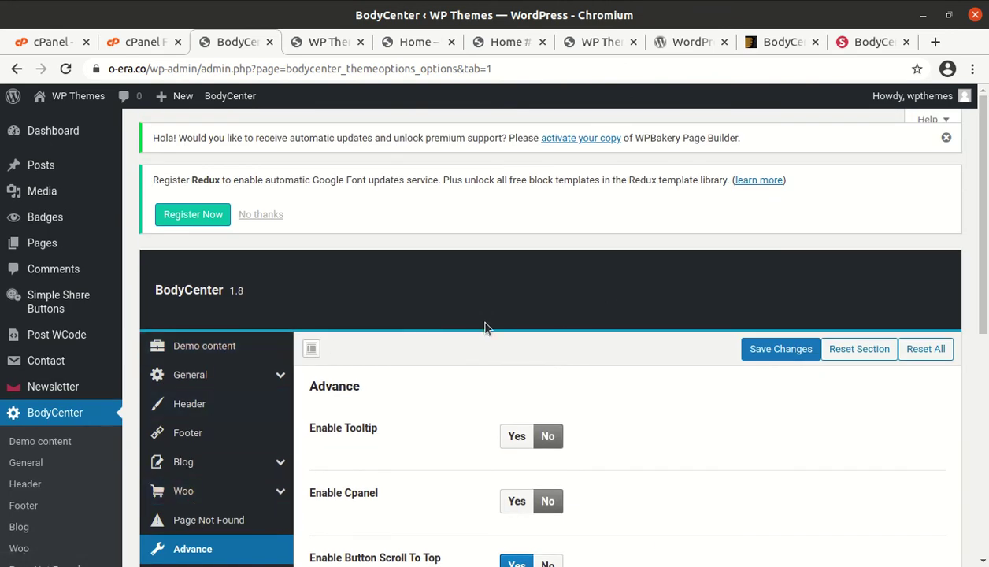
{"action": "scroll", "coordinate": [485, 328], "scroll_direction": "down", "scroll_amount": 4}
{"action": "scroll", "coordinate": [189, 503], "scroll_direction": "up", "scroll_amount": 4}
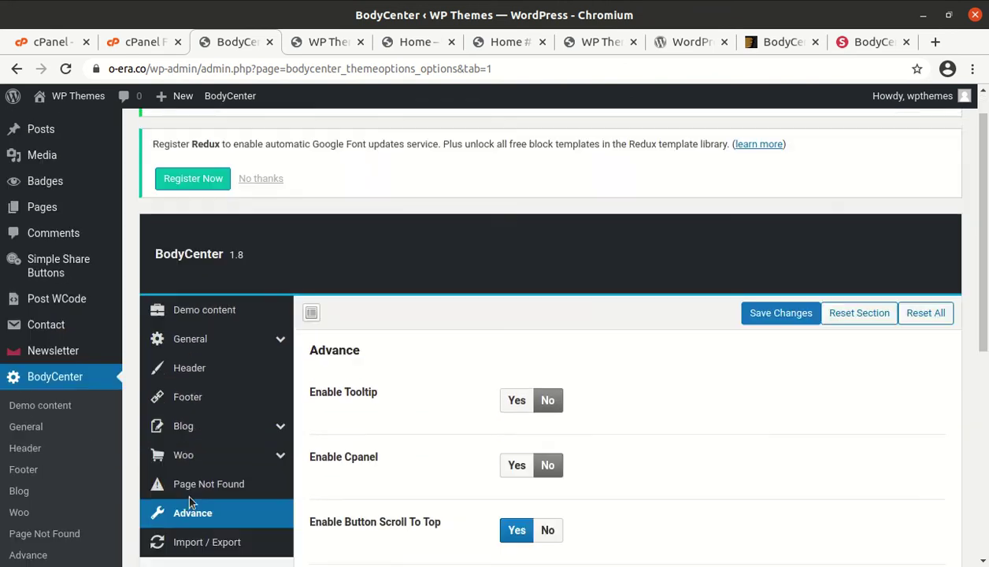
{"action": "scroll", "coordinate": [32, 376], "scroll_direction": "down", "scroll_amount": 3}
{"action": "scroll", "coordinate": [32, 378], "scroll_direction": "down", "scroll_amount": 5}
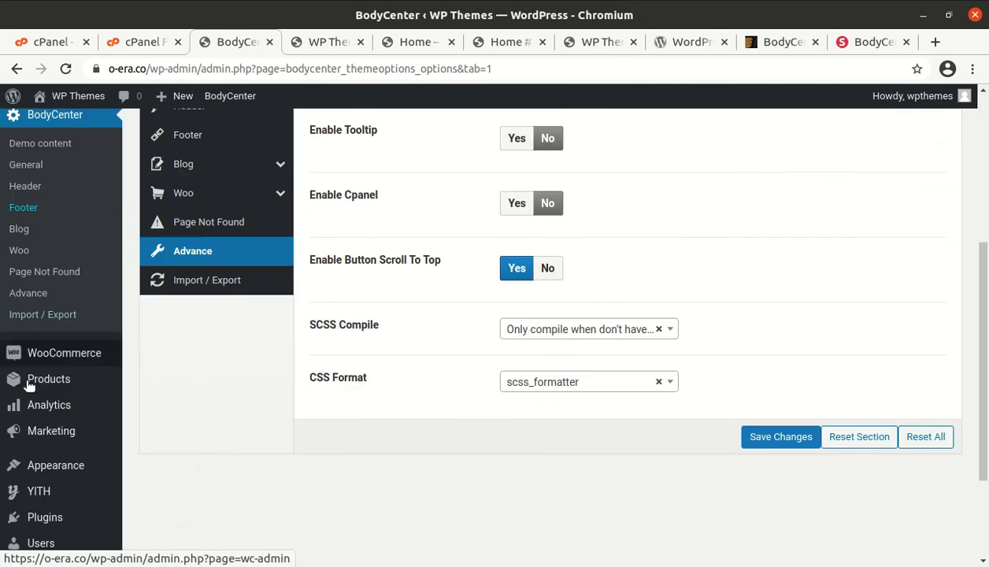
{"action": "scroll", "coordinate": [16, 417], "scroll_direction": "down", "scroll_amount": 3}
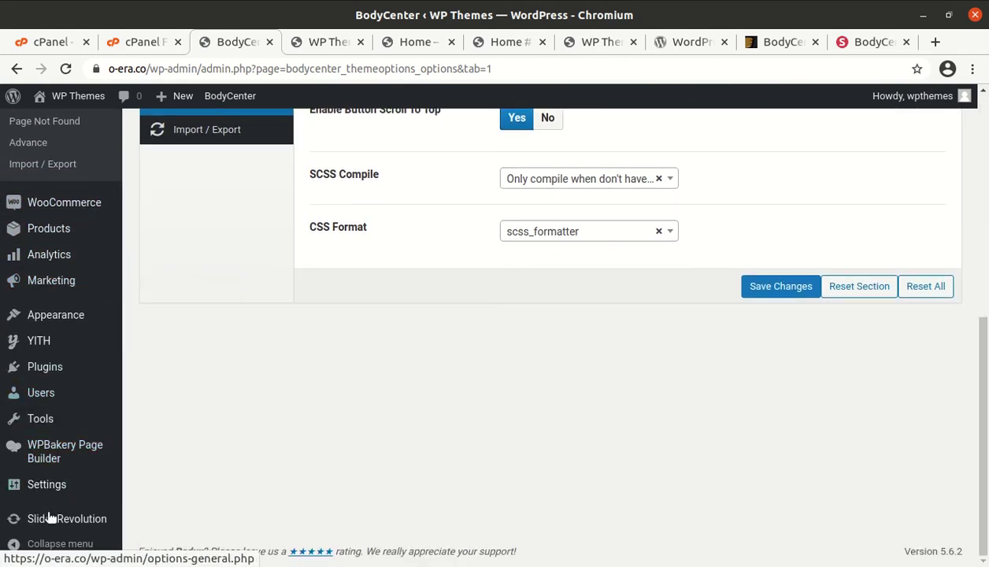
{"action": "scroll", "coordinate": [54, 534], "scroll_direction": "up", "scroll_amount": 2}
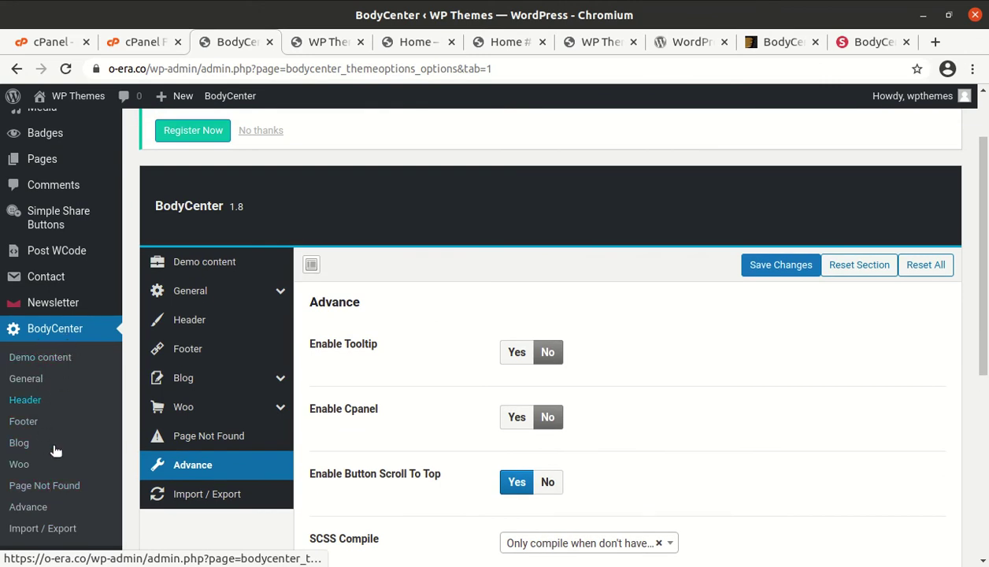
{"action": "scroll", "coordinate": [63, 414], "scroll_direction": "up", "scroll_amount": 2}
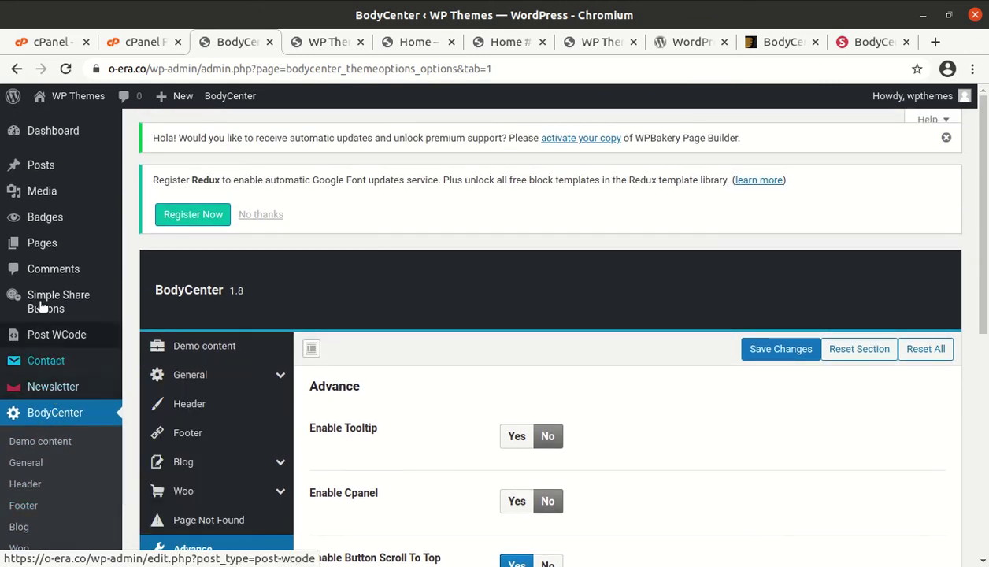
Step: Visit the site's front page, open its Home #3 page for editing, and dismiss the WPBakery welcome tip
{"action": "mouse_move", "coordinate": [45, 100]}
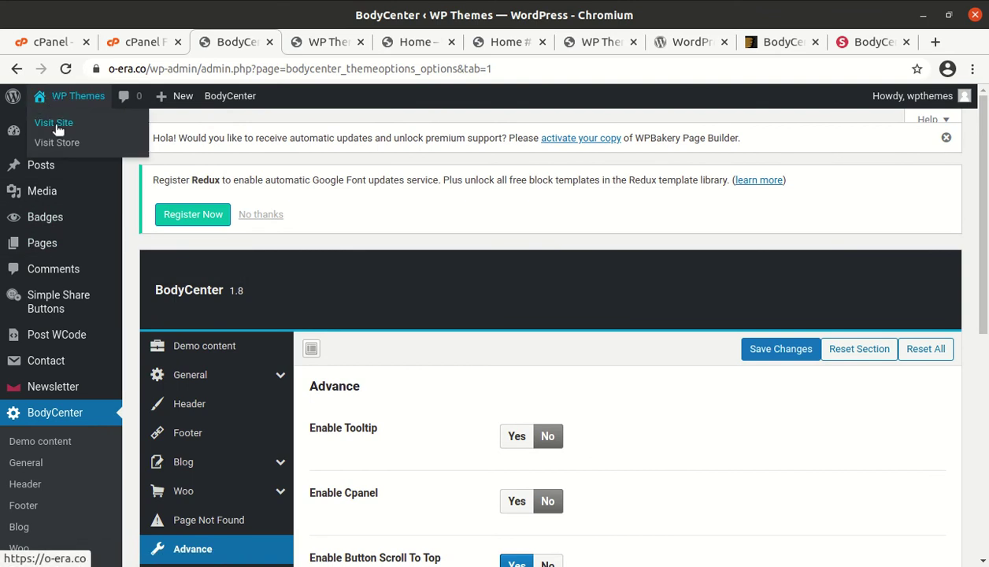
{"action": "left_click", "coordinate": [56, 128]}
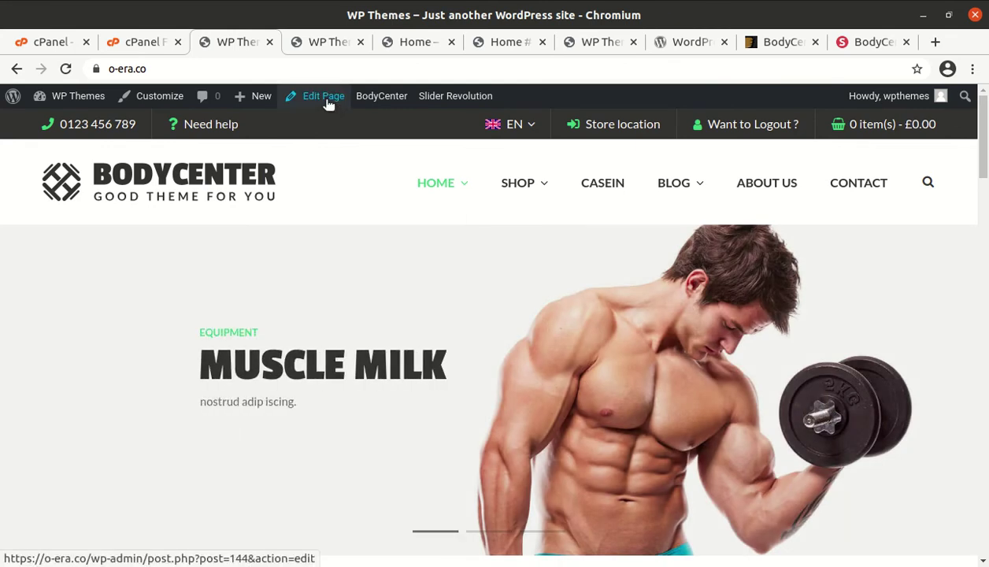
{"action": "scroll", "coordinate": [336, 326], "scroll_direction": "down", "scroll_amount": 3}
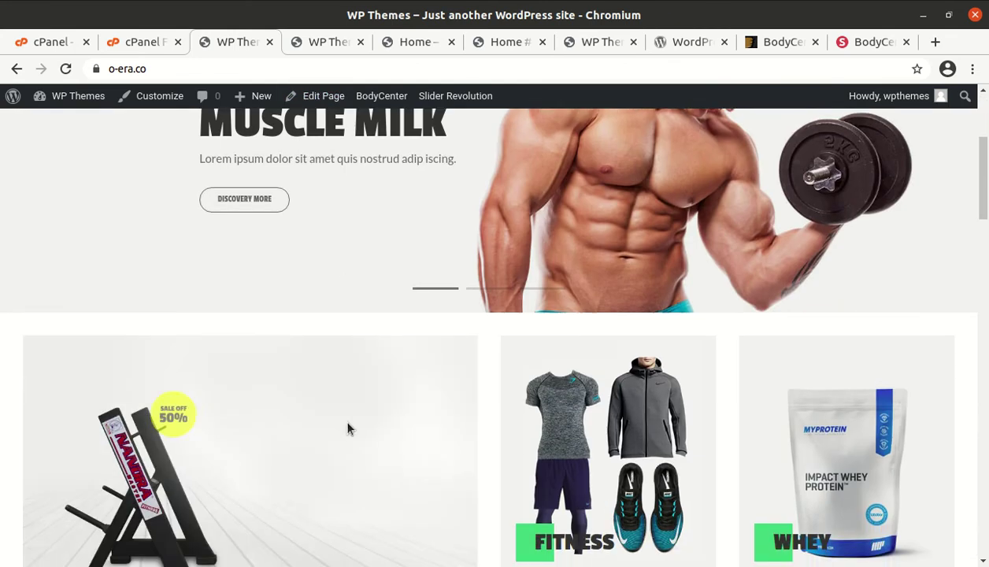
{"action": "left_click", "coordinate": [311, 100]}
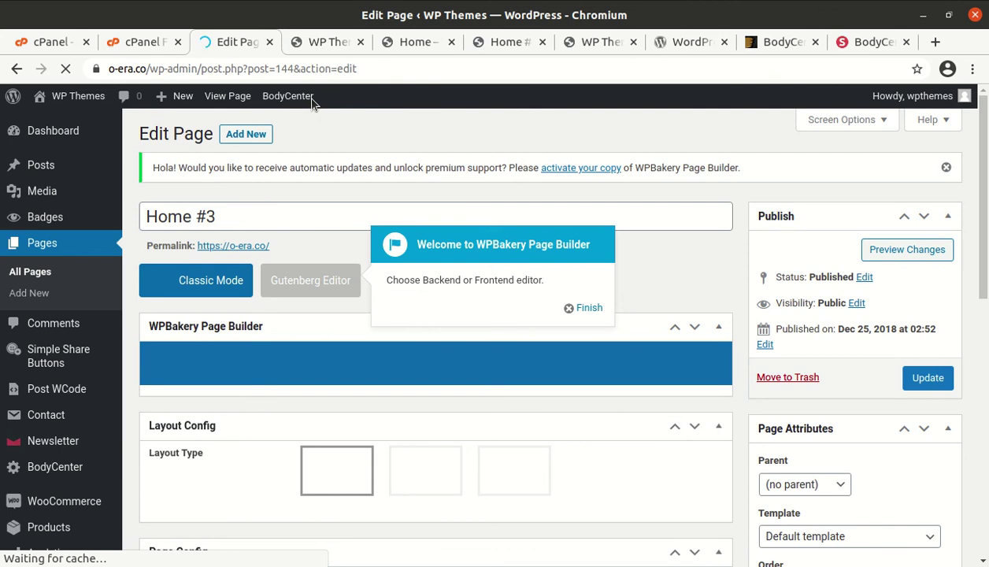
{"action": "left_click", "coordinate": [573, 308]}
Step: Open the settings of the first SNS Cat Info element in the page builder and close them without changes
{"action": "scroll", "coordinate": [378, 299], "scroll_direction": "down", "scroll_amount": 5}
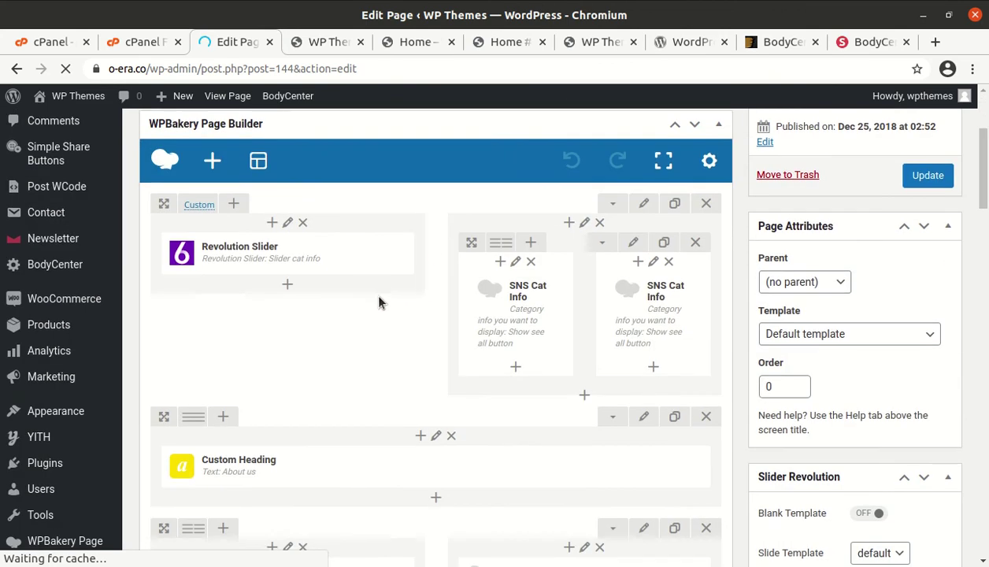
{"action": "scroll", "coordinate": [361, 304], "scroll_direction": "down", "scroll_amount": 1}
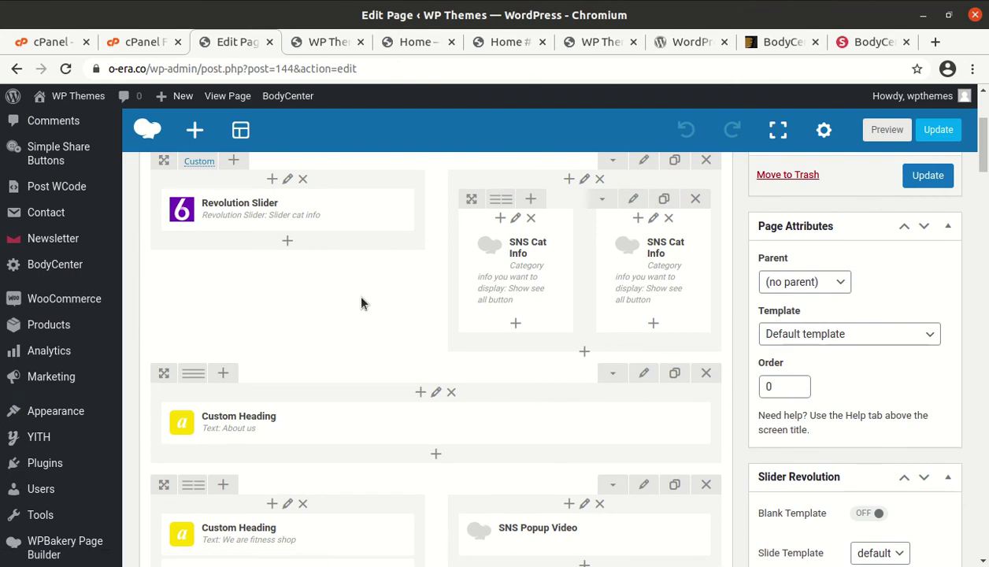
{"action": "mouse_move", "coordinate": [286, 205]}
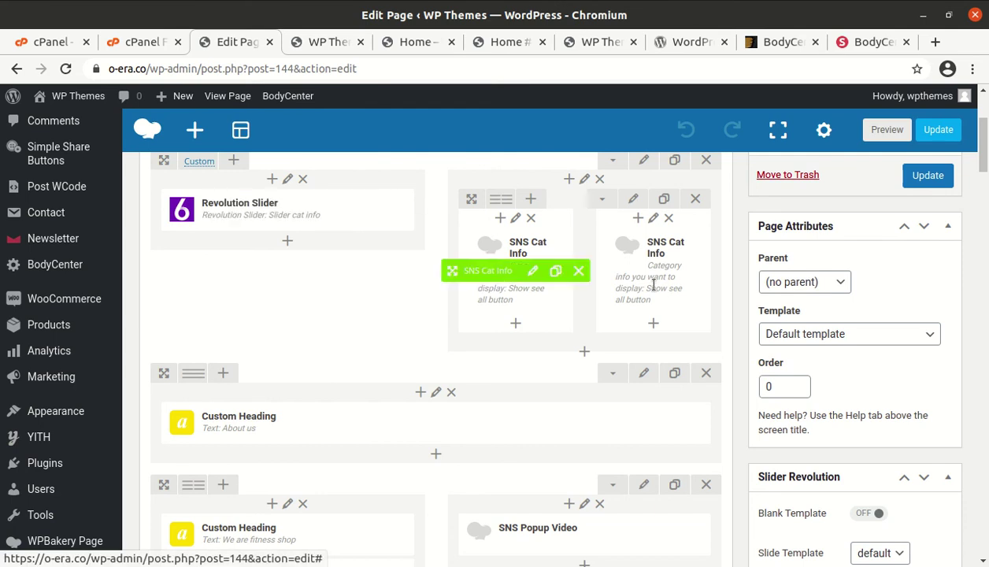
{"action": "mouse_move", "coordinate": [520, 270]}
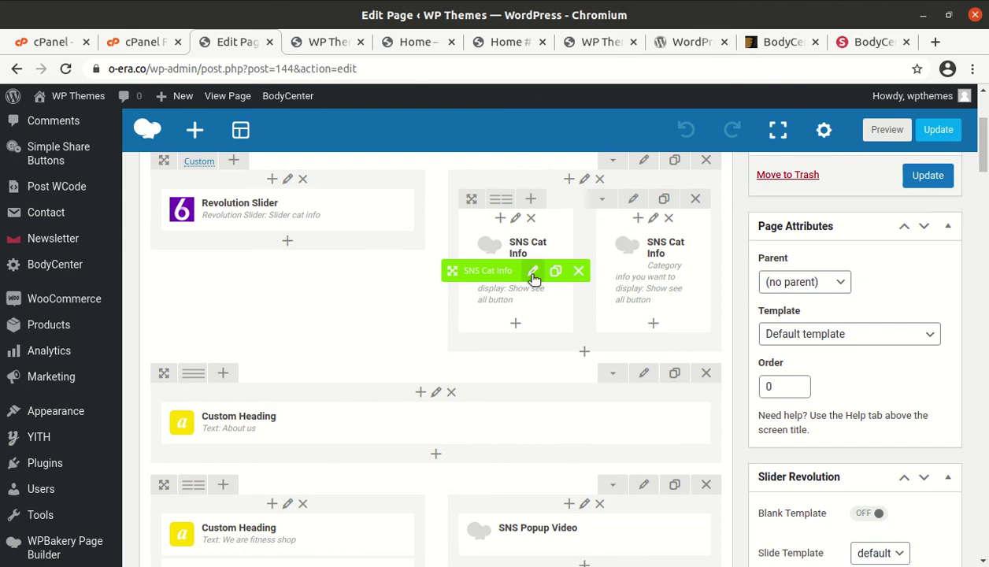
{"action": "left_click", "coordinate": [533, 274]}
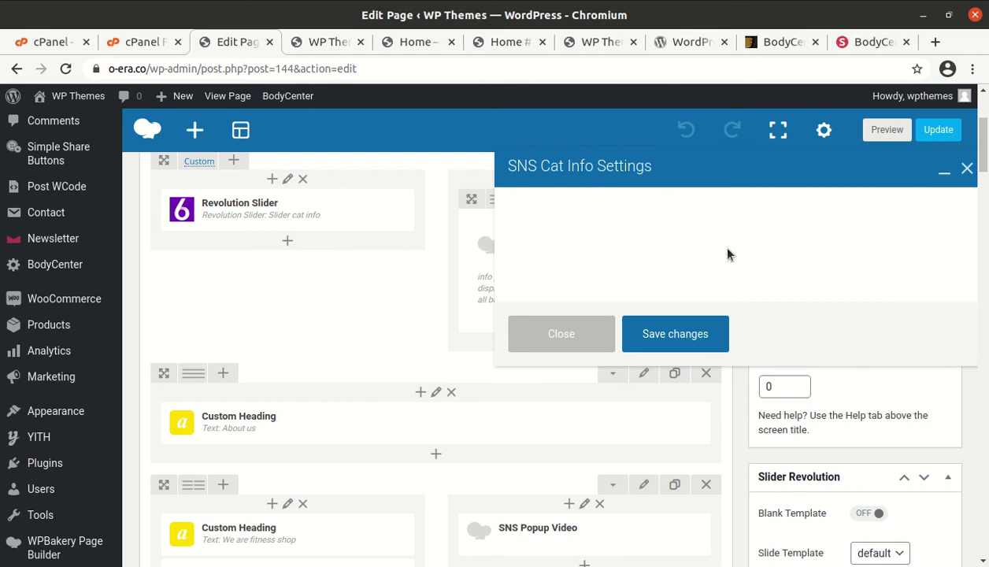
{"action": "left_click", "coordinate": [593, 339]}
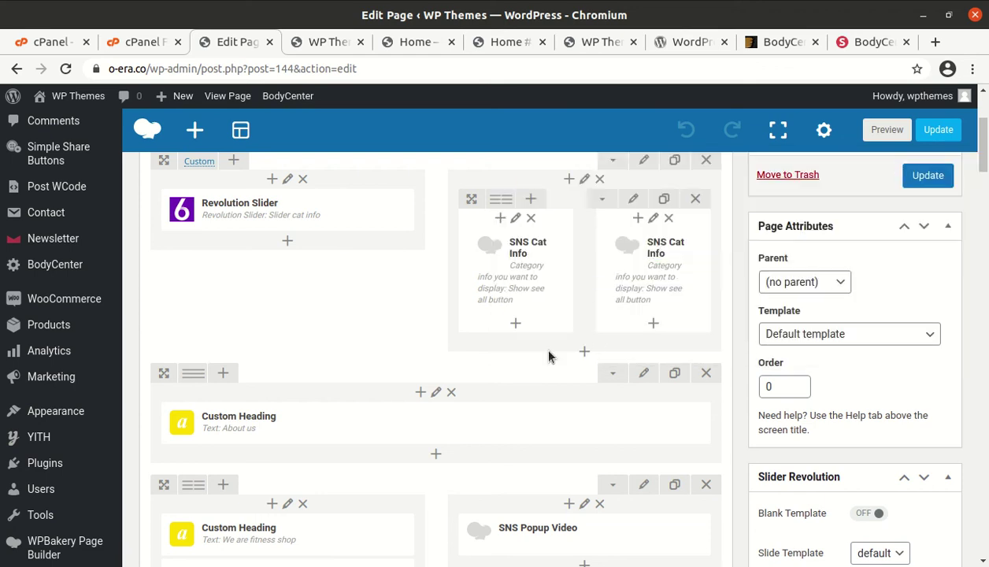
Step: View the text settings of the "About us" Custom Heading element and close them without saving
{"action": "mouse_move", "coordinate": [415, 424]}
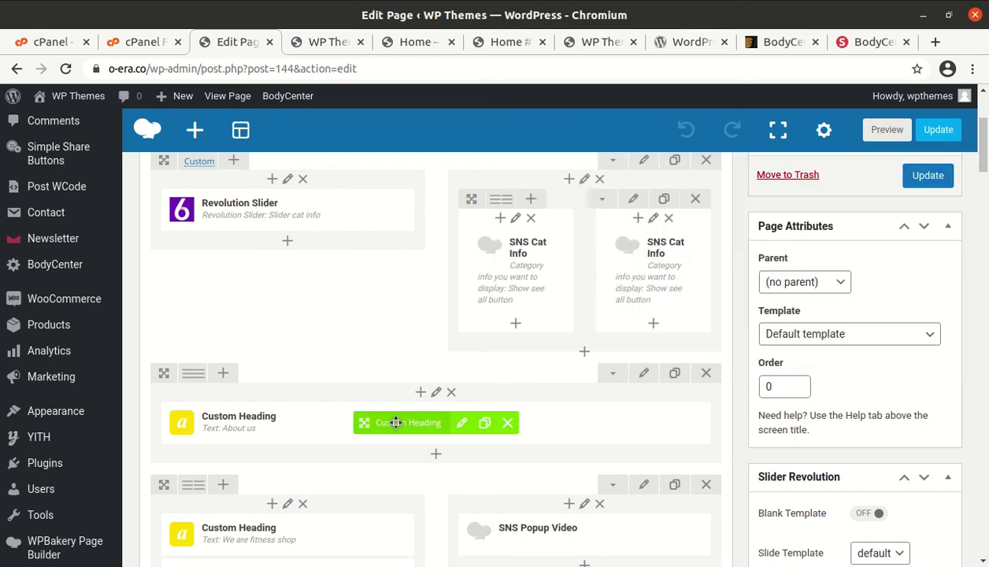
{"action": "left_click", "coordinate": [460, 424]}
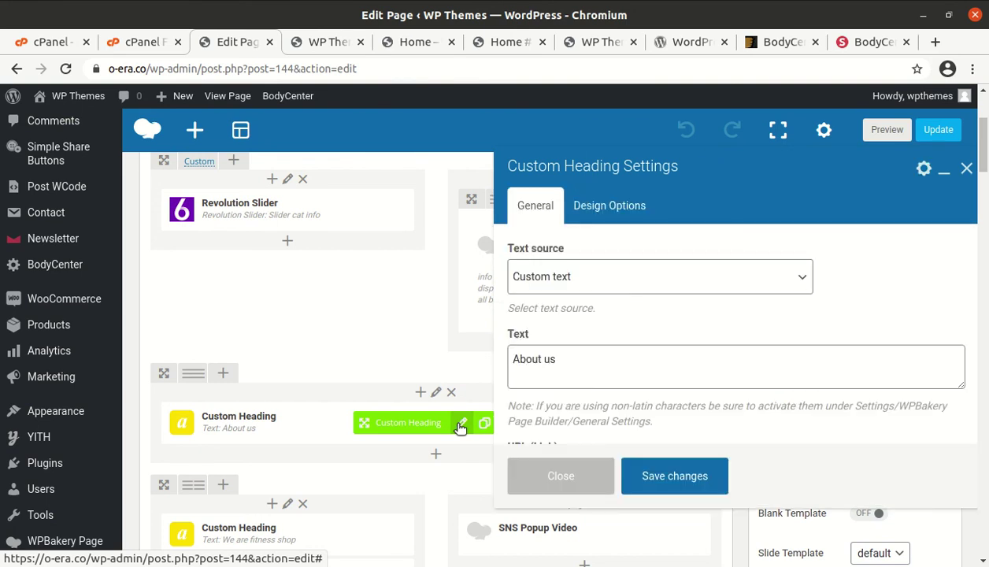
{"action": "left_click", "coordinate": [588, 367]}
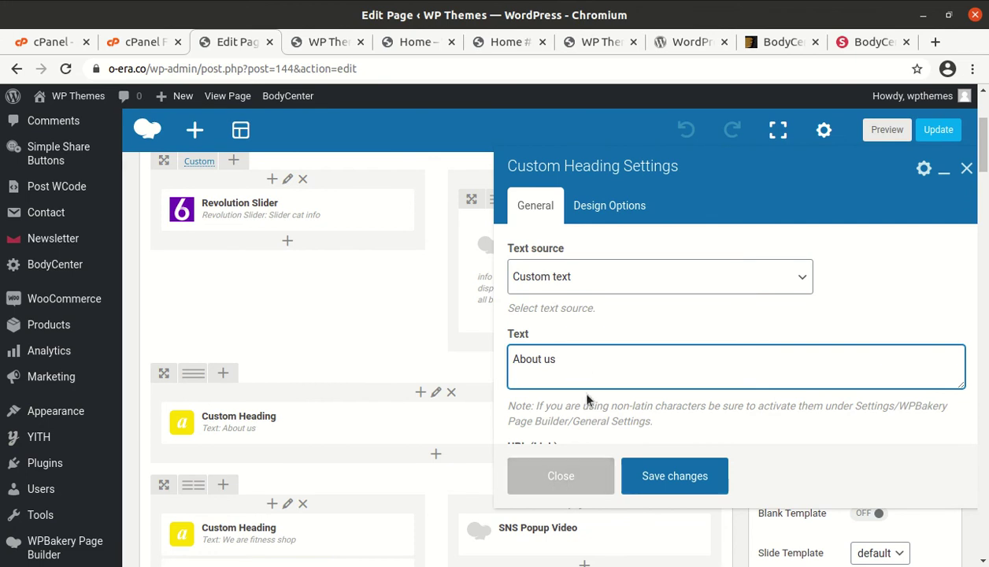
{"action": "left_click_drag", "start_coordinate": [556, 359], "coordinate": [461, 352]}
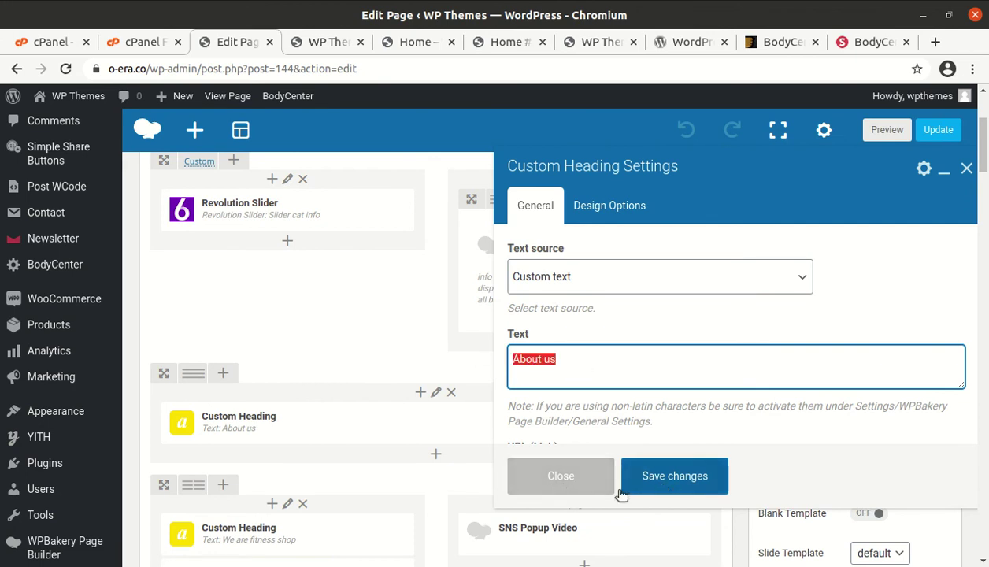
{"action": "left_click", "coordinate": [556, 478]}
Step: Examine the Home #3 page builder layout from the Revolution Slider row down to the SNS Instagram element and Layout Config
{"action": "scroll", "coordinate": [454, 375], "scroll_direction": "down", "scroll_amount": 4}
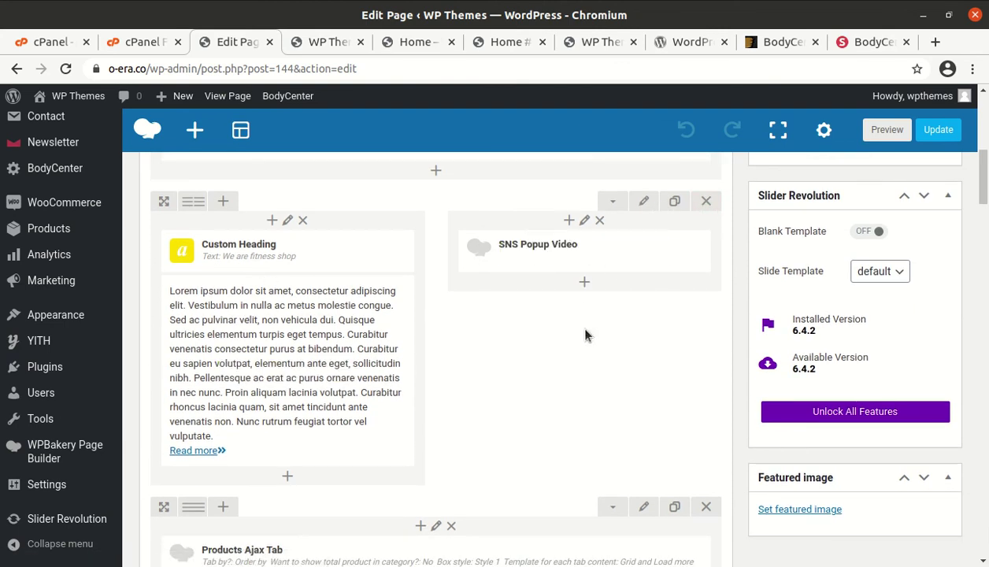
{"action": "scroll", "coordinate": [329, 375], "scroll_direction": "down", "scroll_amount": 6}
{"action": "scroll", "coordinate": [253, 341], "scroll_direction": "down", "scroll_amount": 5}
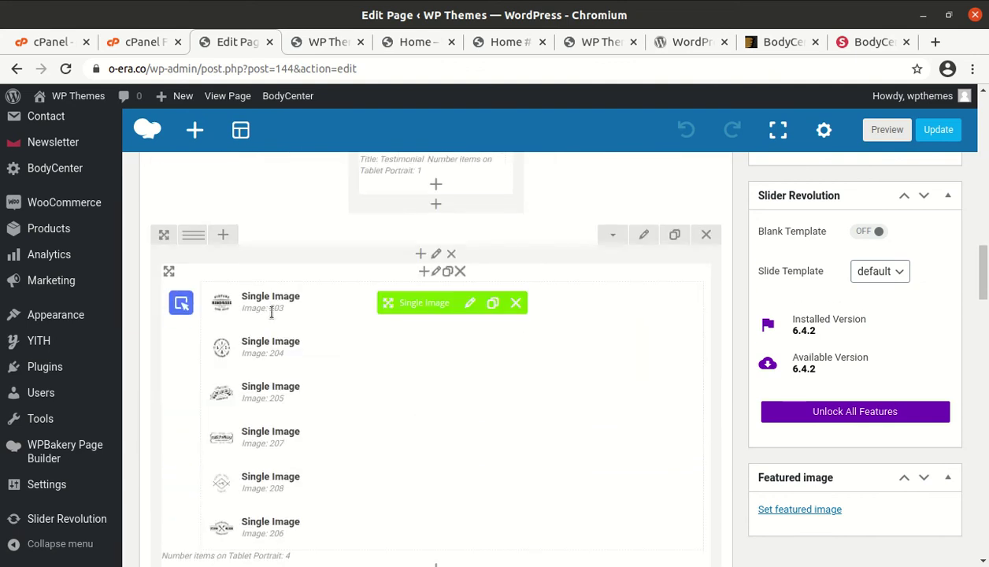
{"action": "scroll", "coordinate": [272, 315], "scroll_direction": "down", "scroll_amount": 3}
{"action": "scroll", "coordinate": [272, 318], "scroll_direction": "down", "scroll_amount": 3}
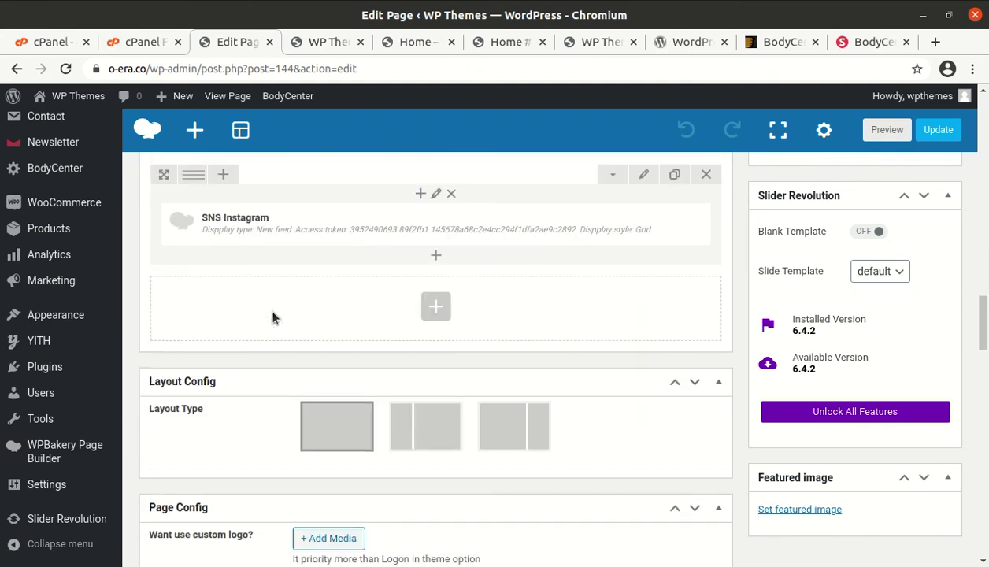
{"action": "scroll", "coordinate": [272, 316], "scroll_direction": "up", "scroll_amount": 10}
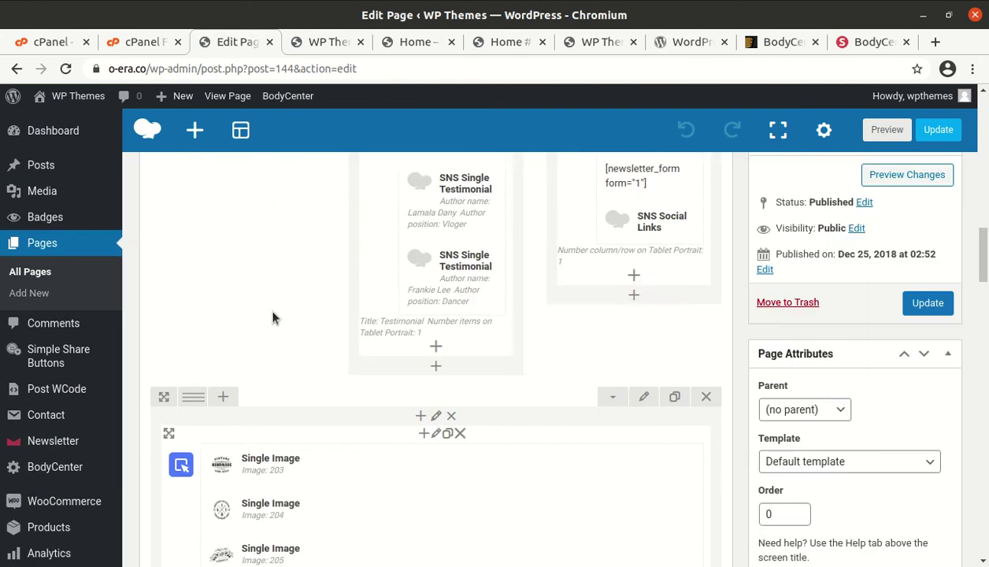
{"action": "scroll", "coordinate": [273, 316], "scroll_direction": "up", "scroll_amount": 10}
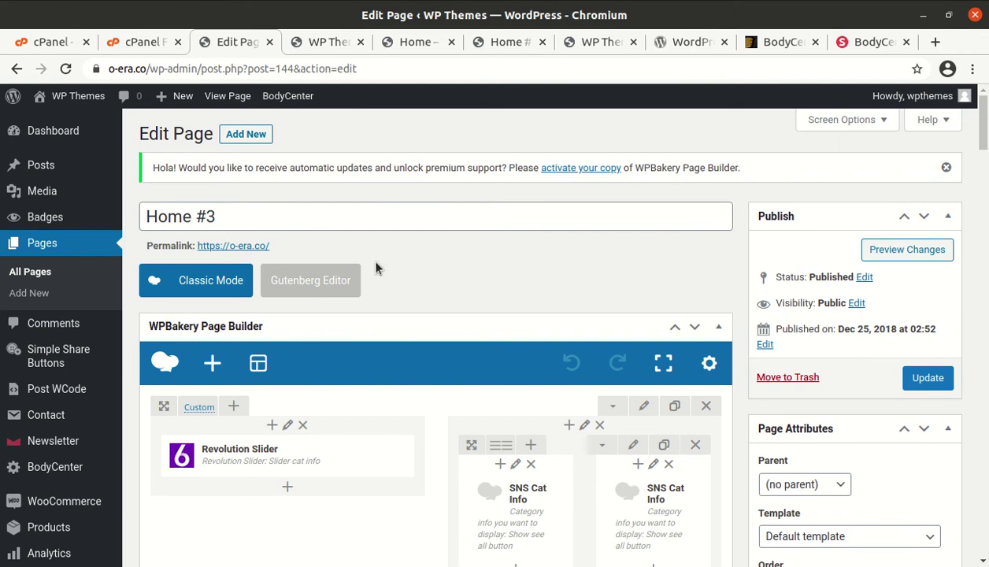
{"action": "scroll", "coordinate": [376, 268], "scroll_direction": "down", "scroll_amount": 5}
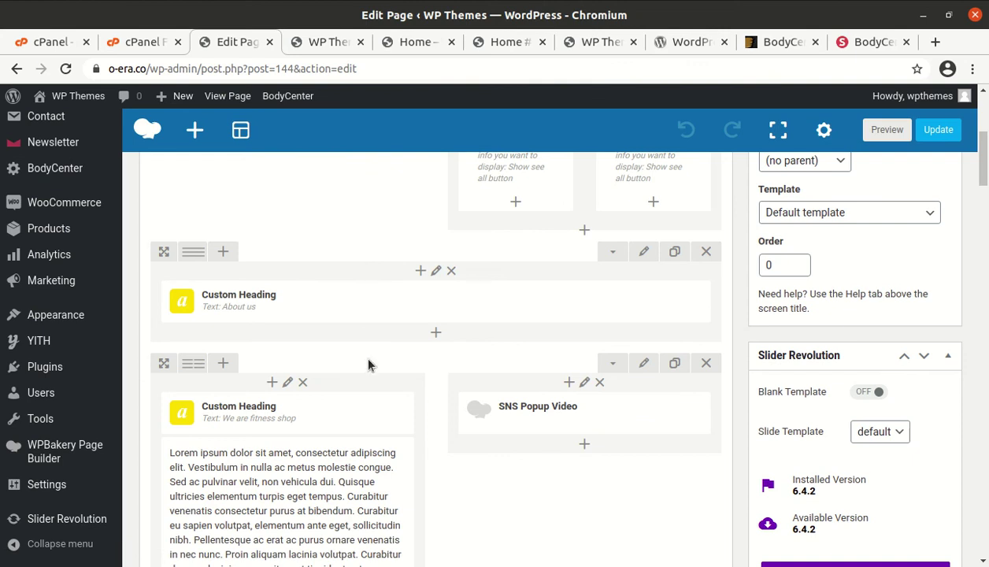
{"action": "scroll", "coordinate": [369, 362], "scroll_direction": "down", "scroll_amount": 3}
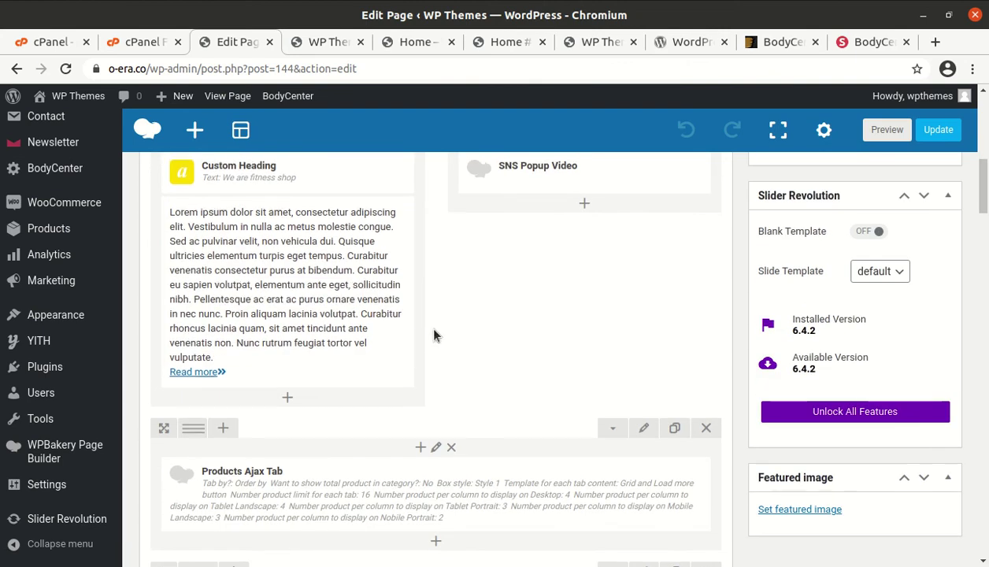
{"action": "scroll", "coordinate": [435, 336], "scroll_direction": "up", "scroll_amount": 8}
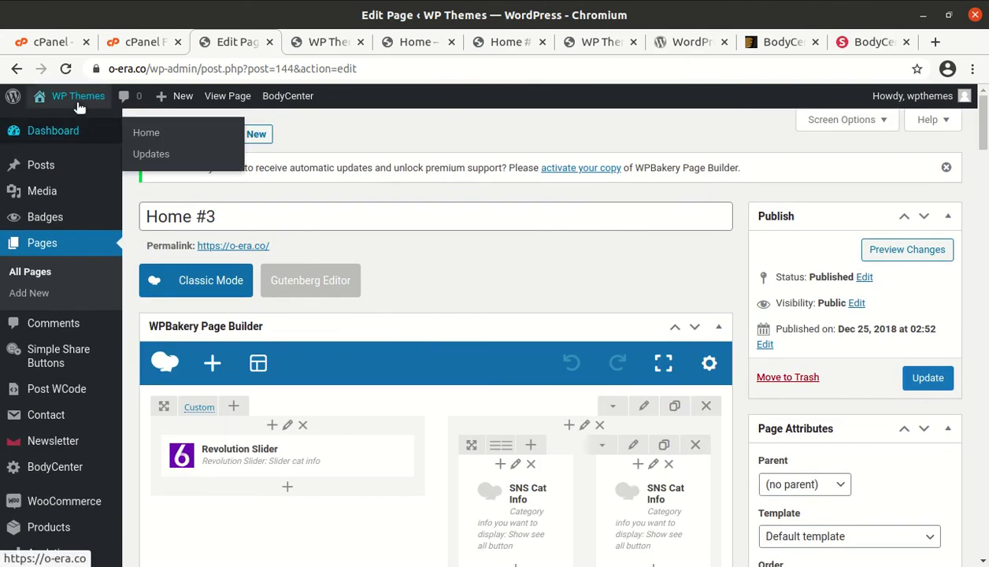
Step: Return to the live front page and compare its banners, About Us section, product tabs, logos and footer, dismissing the browser notification
{"action": "mouse_move", "coordinate": [75, 98]}
{"action": "left_click", "coordinate": [64, 124]}
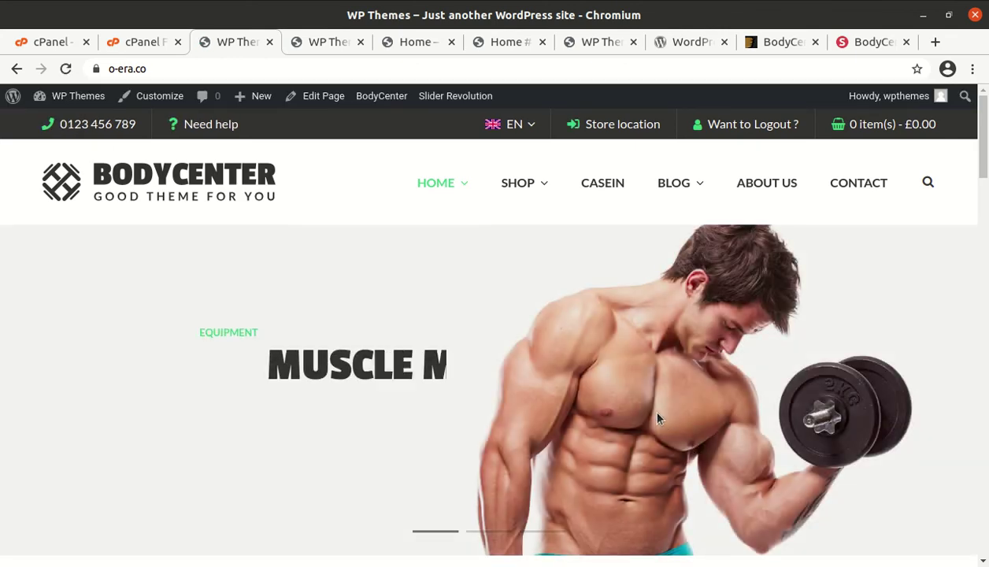
{"action": "scroll", "coordinate": [658, 418], "scroll_direction": "down", "scroll_amount": 1}
{"action": "scroll", "coordinate": [658, 418], "scroll_direction": "down", "scroll_amount": 2}
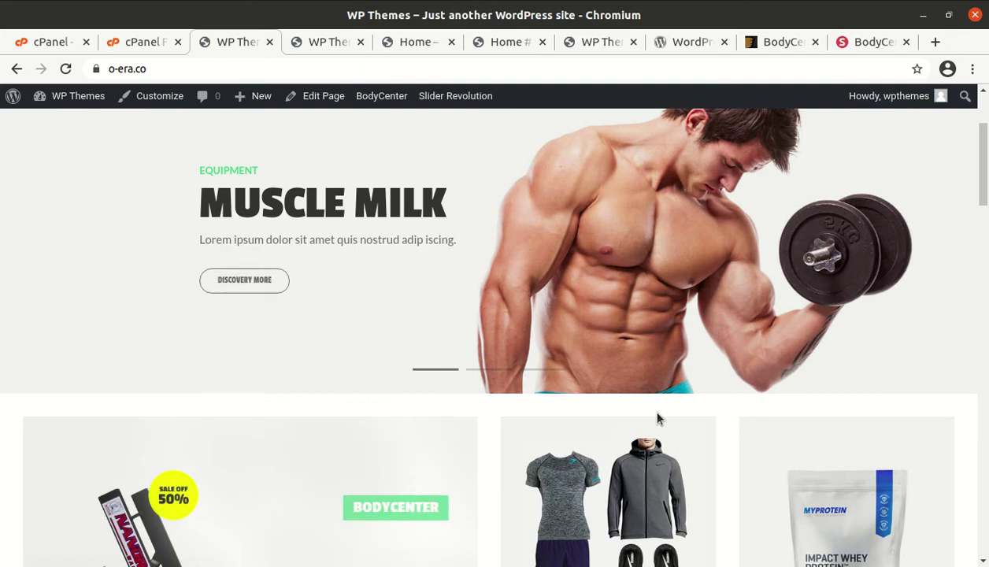
{"action": "scroll", "coordinate": [659, 418], "scroll_direction": "down", "scroll_amount": 2}
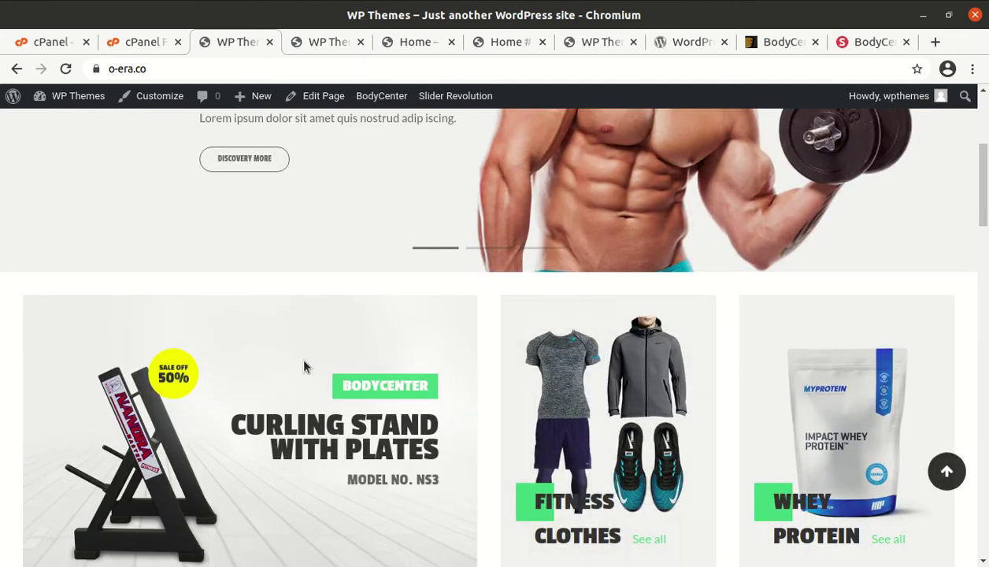
{"action": "scroll", "coordinate": [303, 366], "scroll_direction": "down", "scroll_amount": 6}
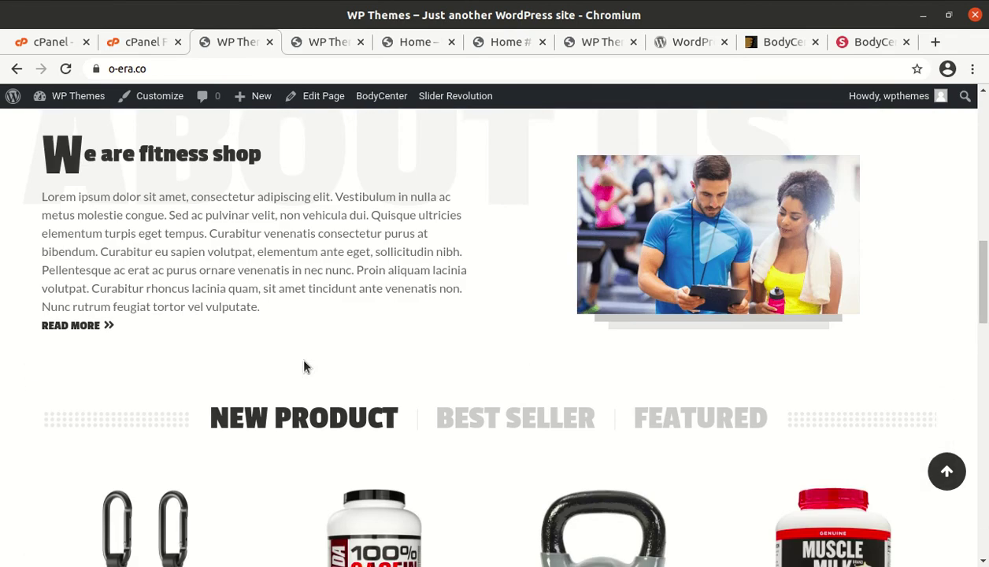
{"action": "scroll", "coordinate": [472, 390], "scroll_direction": "down", "scroll_amount": 3}
{"action": "scroll", "coordinate": [240, 335], "scroll_direction": "down", "scroll_amount": 2}
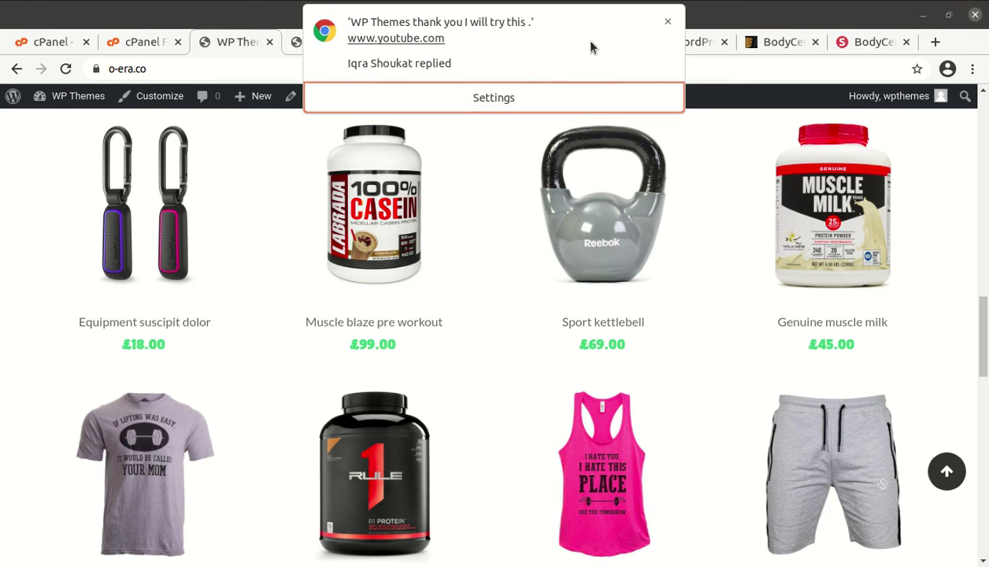
{"action": "left_click", "coordinate": [667, 27]}
{"action": "scroll", "coordinate": [492, 336], "scroll_direction": "down", "scroll_amount": 5}
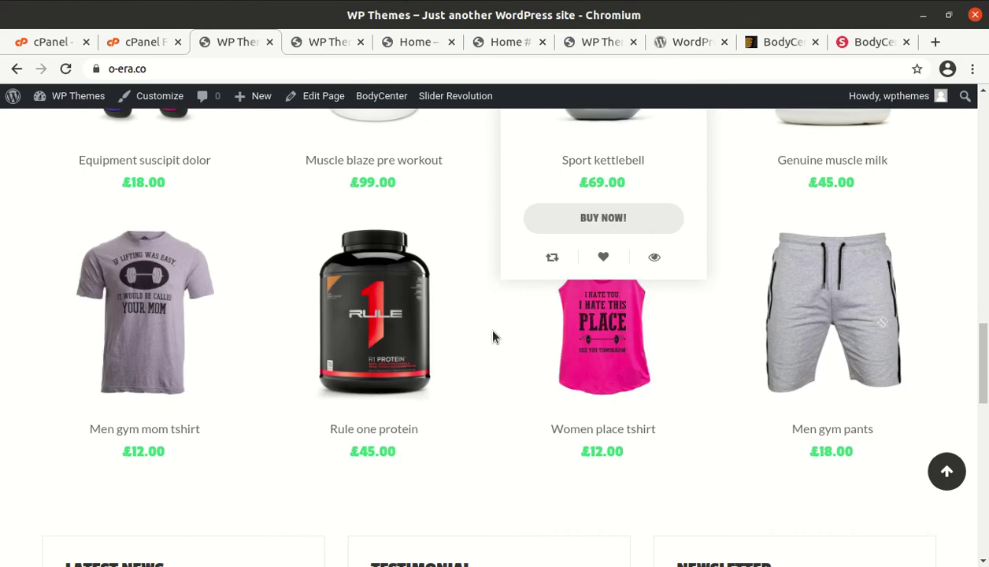
{"action": "scroll", "coordinate": [493, 336], "scroll_direction": "down", "scroll_amount": 6}
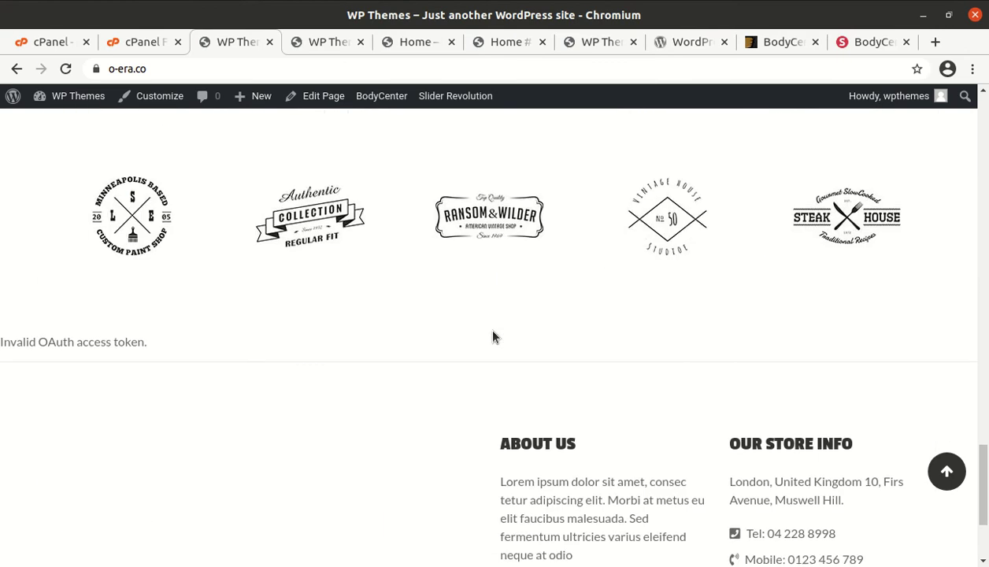
{"action": "scroll", "coordinate": [493, 336], "scroll_direction": "down", "scroll_amount": 2}
{"action": "scroll", "coordinate": [493, 336], "scroll_direction": "up", "scroll_amount": 10}
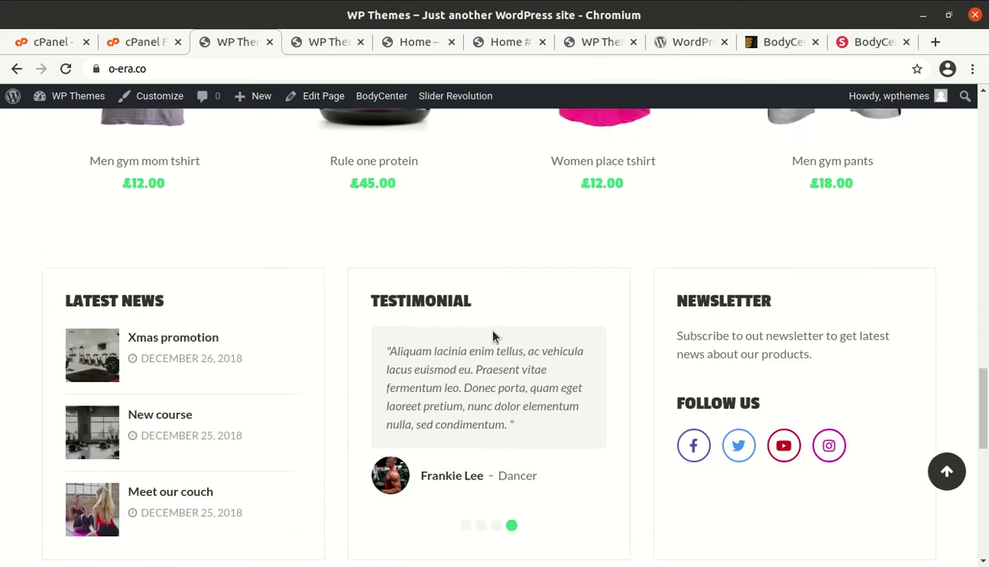